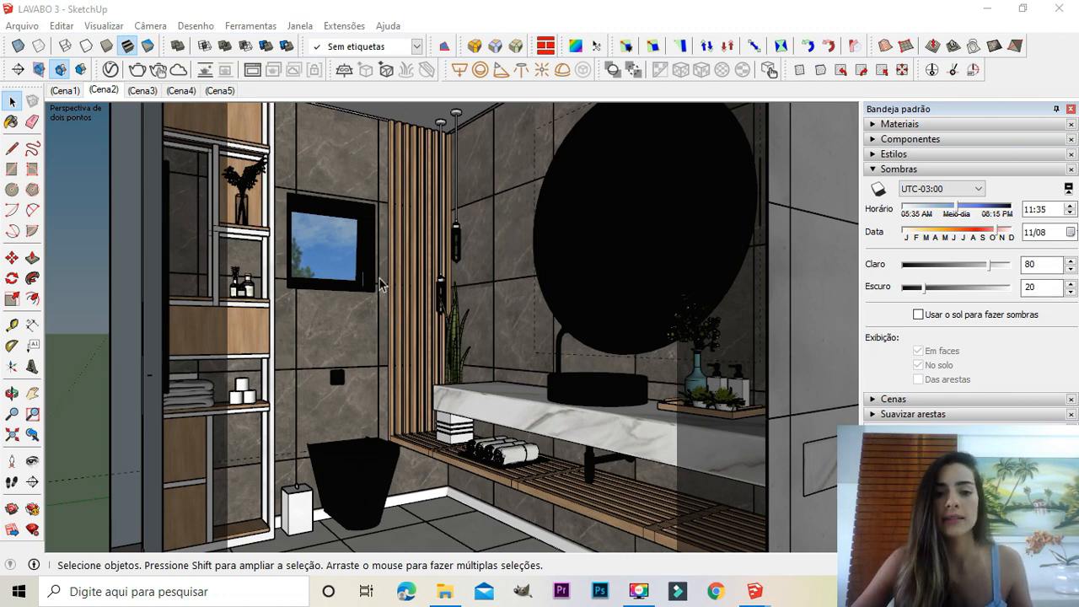
Step: Examine the bathroom model from outside and return to the Cena2 scene
mouse_move(386, 447)
middle_down()
mouse_move(432, 403)
mouse_move(371, 345)
mouse_move(210, 429)
mouse_move(721, 384)
mouse_move(481, 414)
mouse_move(778, 463)
mouse_move(209, 502)
mouse_move(398, 540)
middle_up()
scroll(432, 404, down, 3)
scroll(432, 403, down, 3)
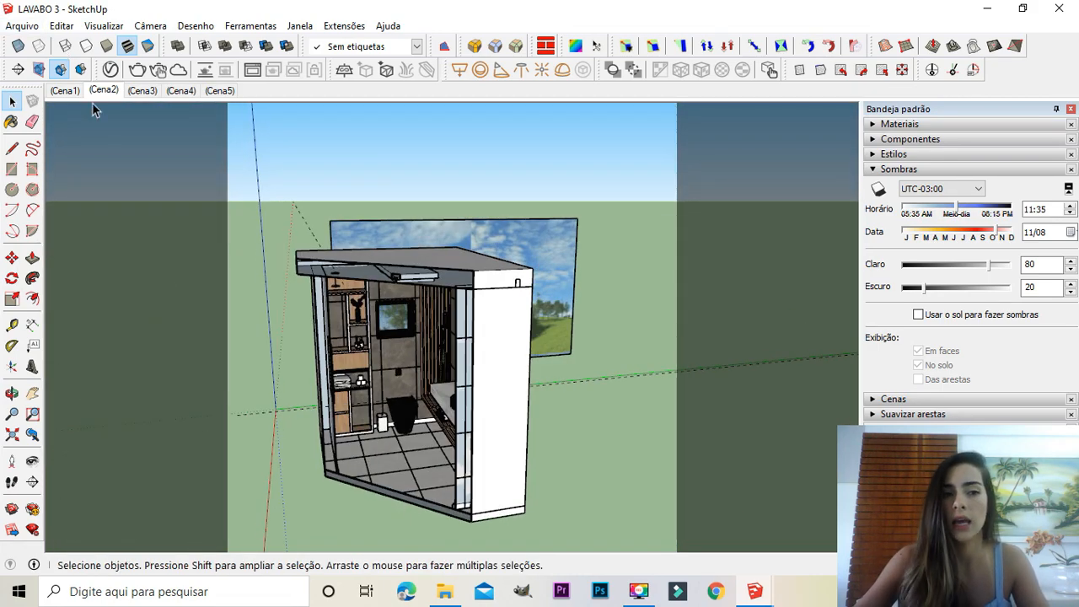
click(114, 88)
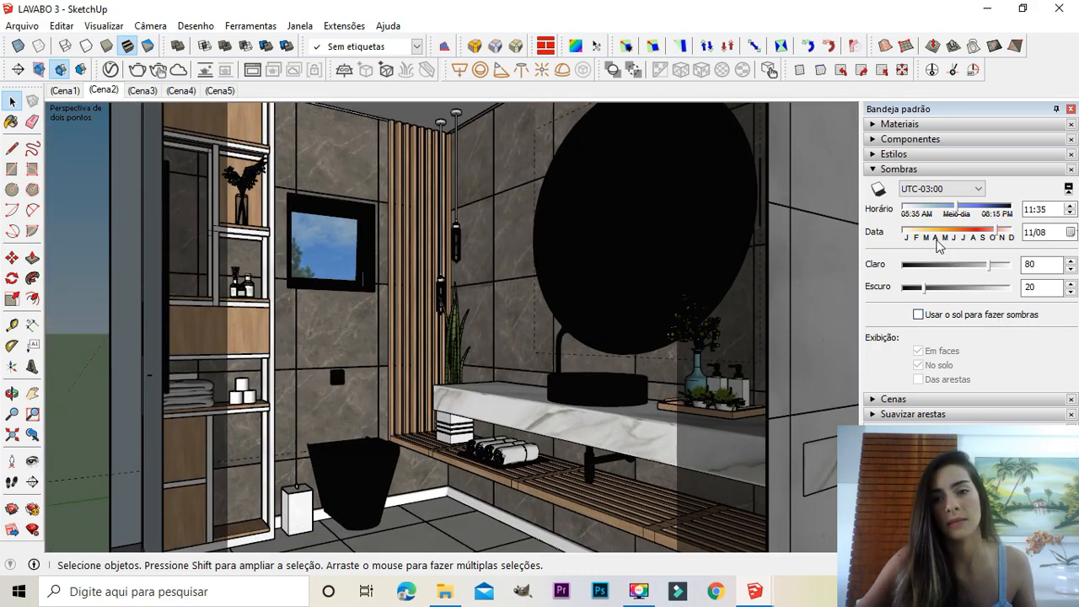
Step: Turn on shadows and inspect the bathroom with them from inside and outside, finishing on a saved scene view
click(878, 190)
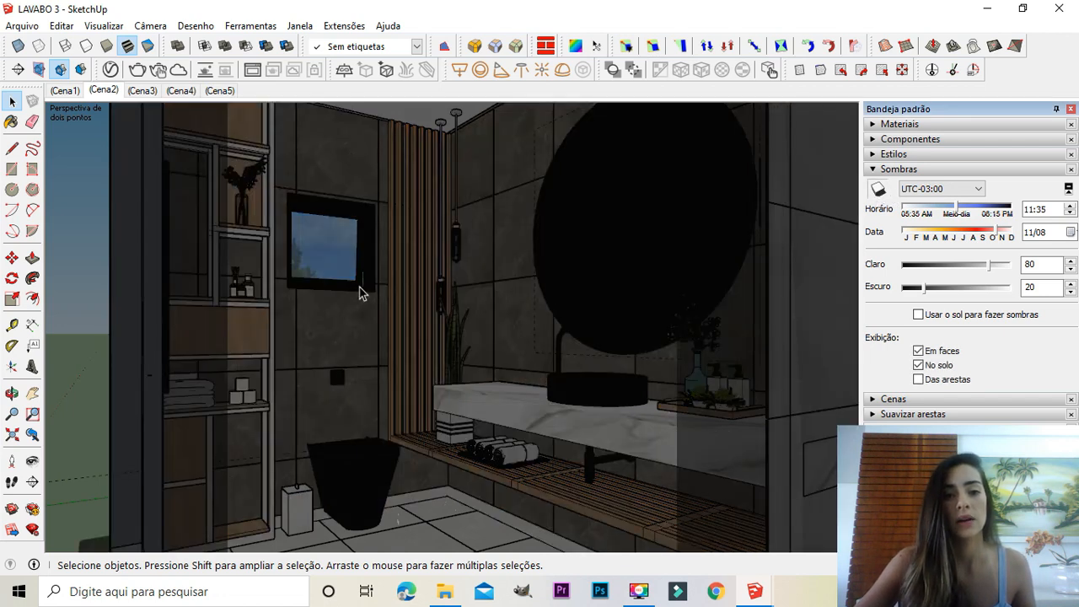
scroll(361, 292, down, 4)
scroll(361, 292, down, 5)
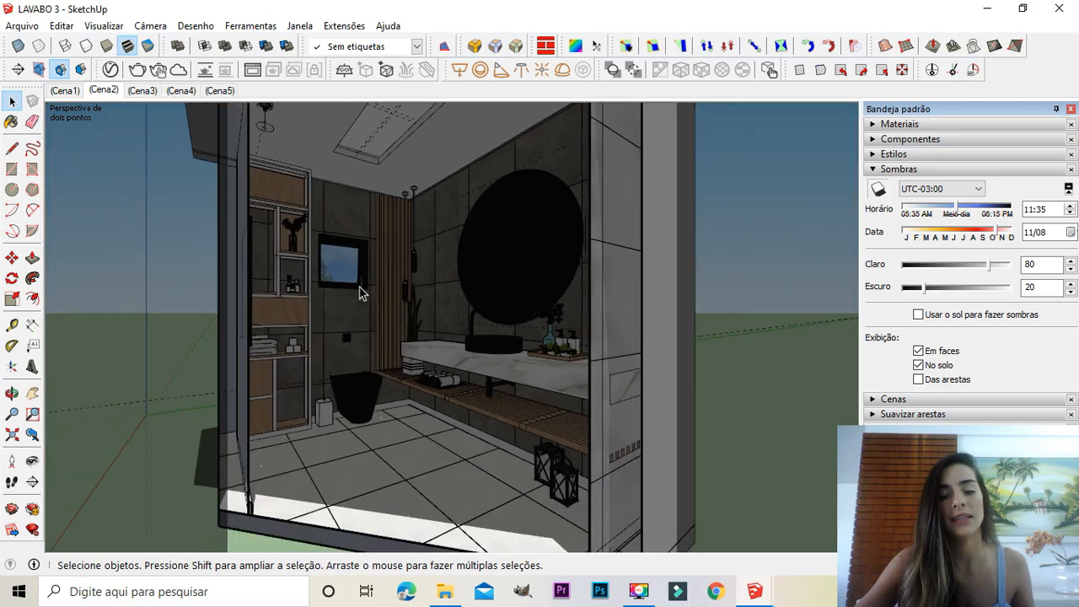
middle_drag(362, 293, 369, 306)
scroll(372, 307, up, 2)
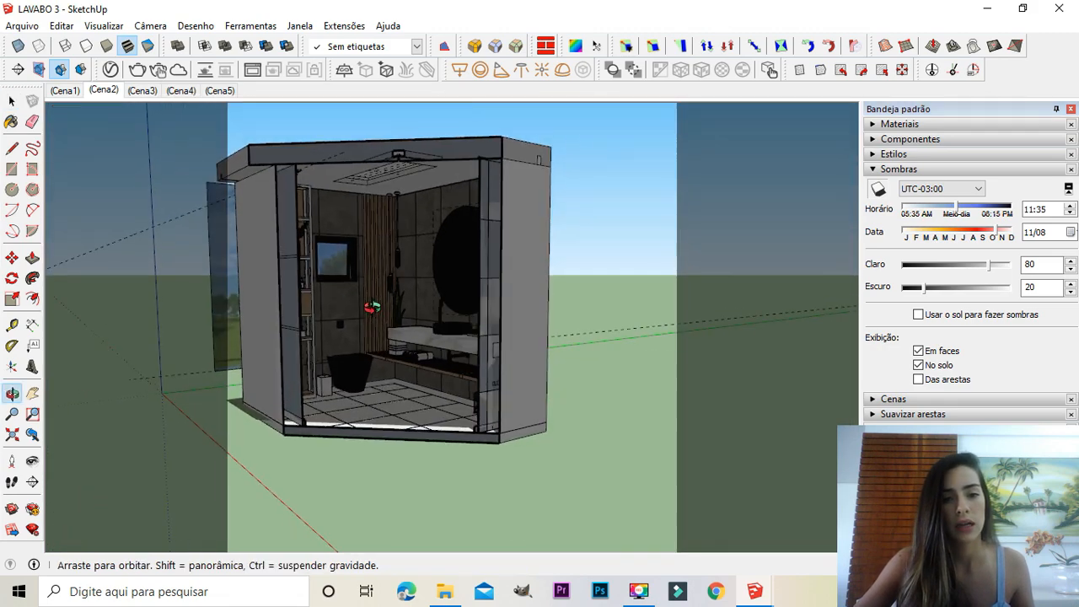
scroll(387, 341, up, 2)
scroll(426, 370, up, 1)
middle_drag(432, 373, 413, 186)
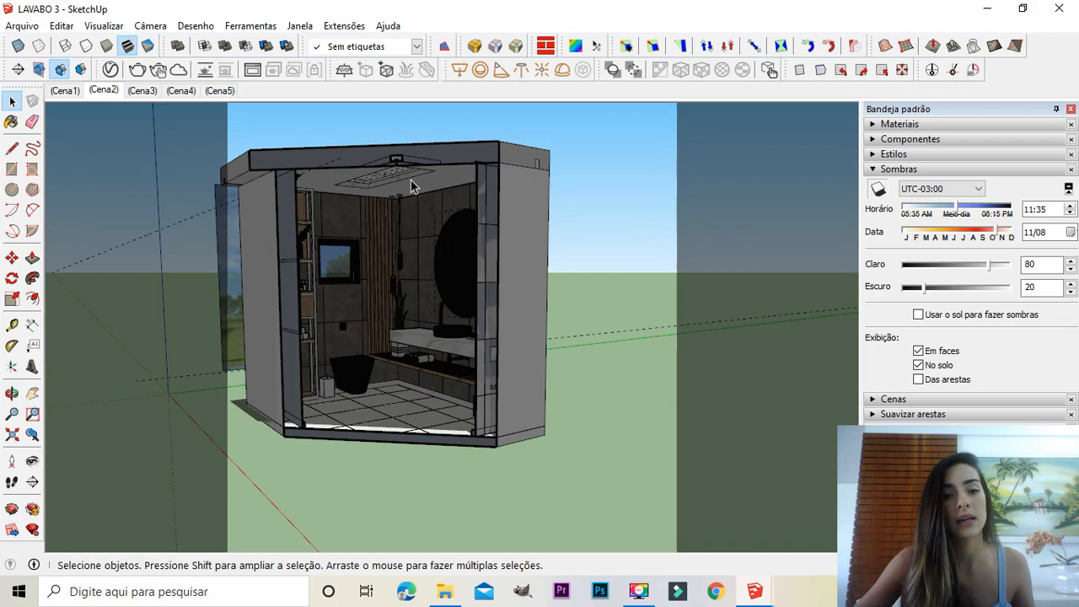
click(66, 91)
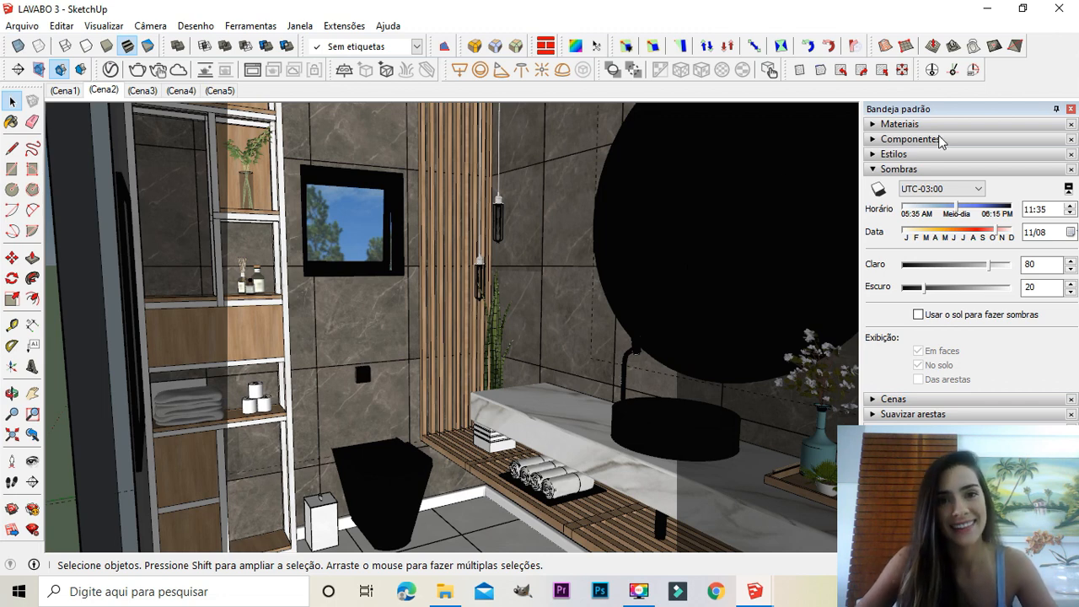
Step: Open the current style's edge settings (Arestas) and switch Perfis on and off to compare the line thickness
click(892, 155)
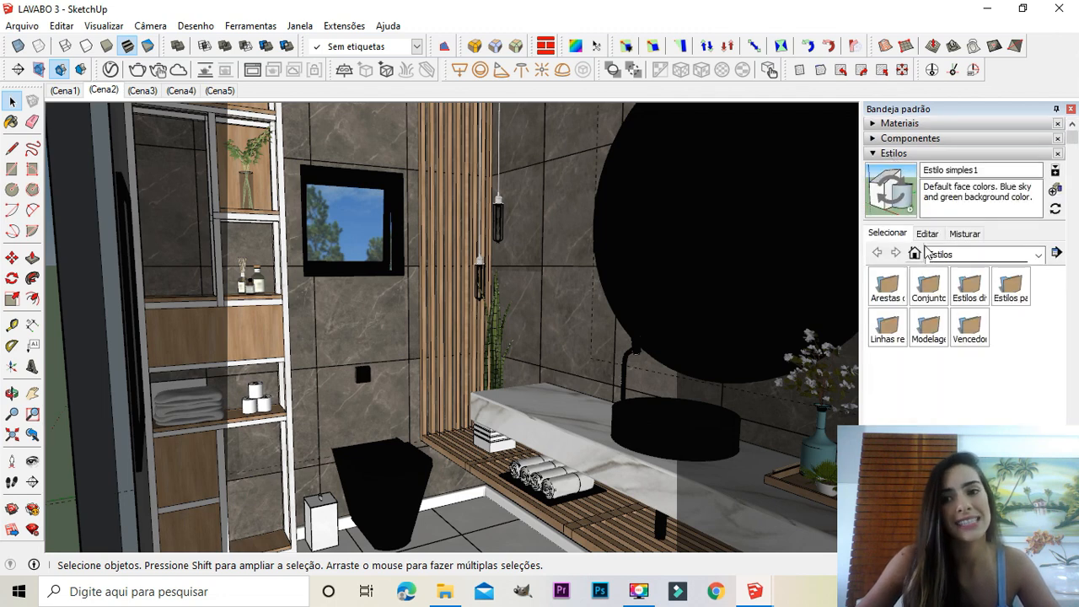
click(928, 234)
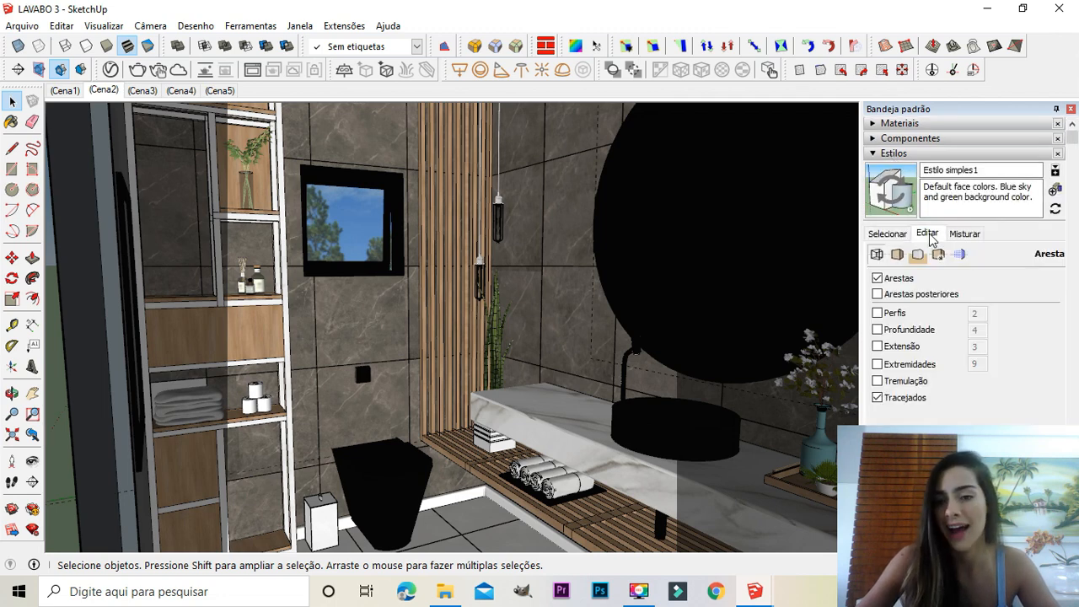
click(877, 313)
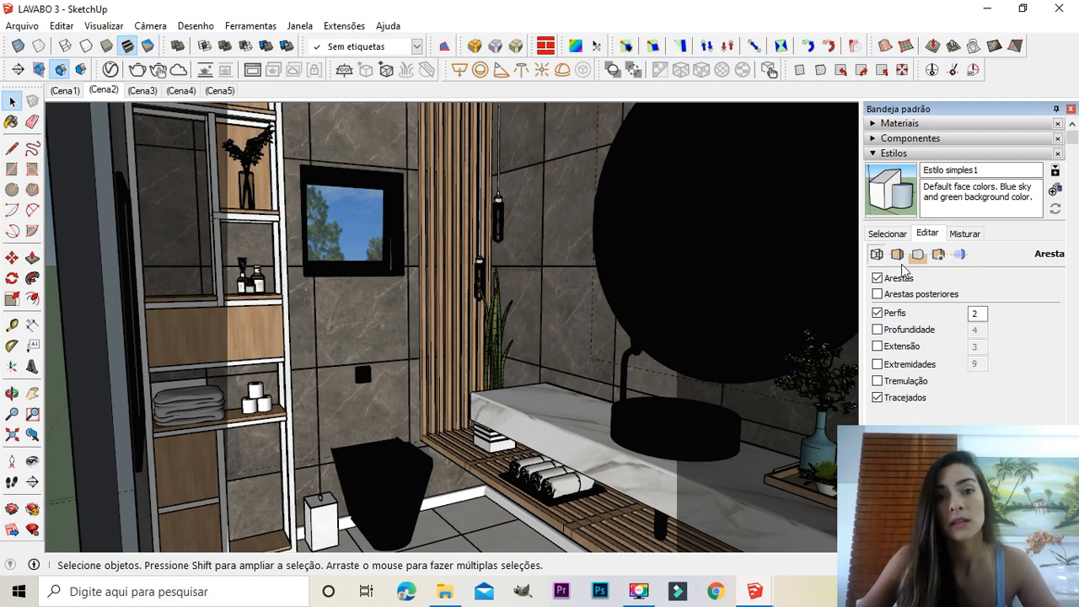
click(878, 314)
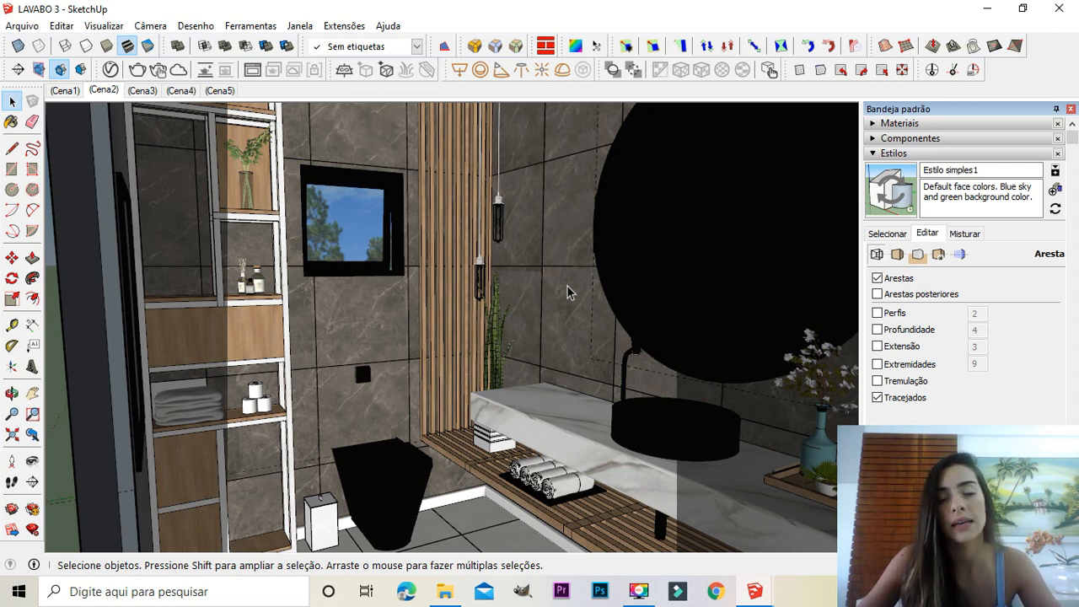
Step: Compare the bottles on the shelf up close with Perfis enabled and disabled
scroll(253, 284, up, 3)
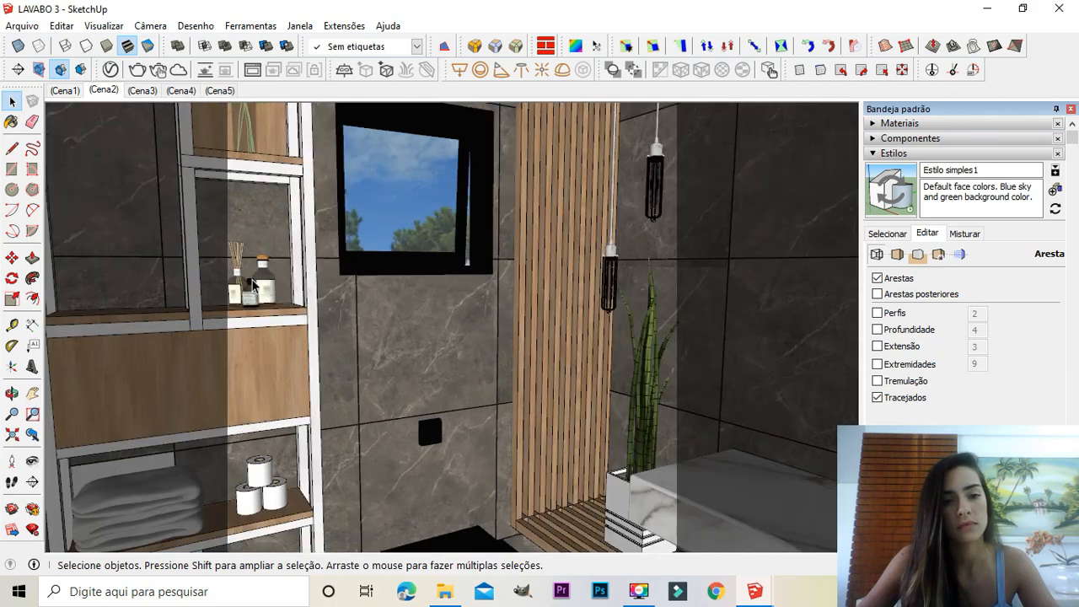
scroll(253, 284, up, 3)
mouse_move(252, 284)
middle_down()
mouse_move(262, 286)
mouse_move(245, 277)
mouse_move(280, 308)
mouse_move(412, 270)
mouse_move(475, 279)
mouse_move(348, 340)
middle_up()
scroll(337, 299, up, 4)
scroll(457, 271, down, 2)
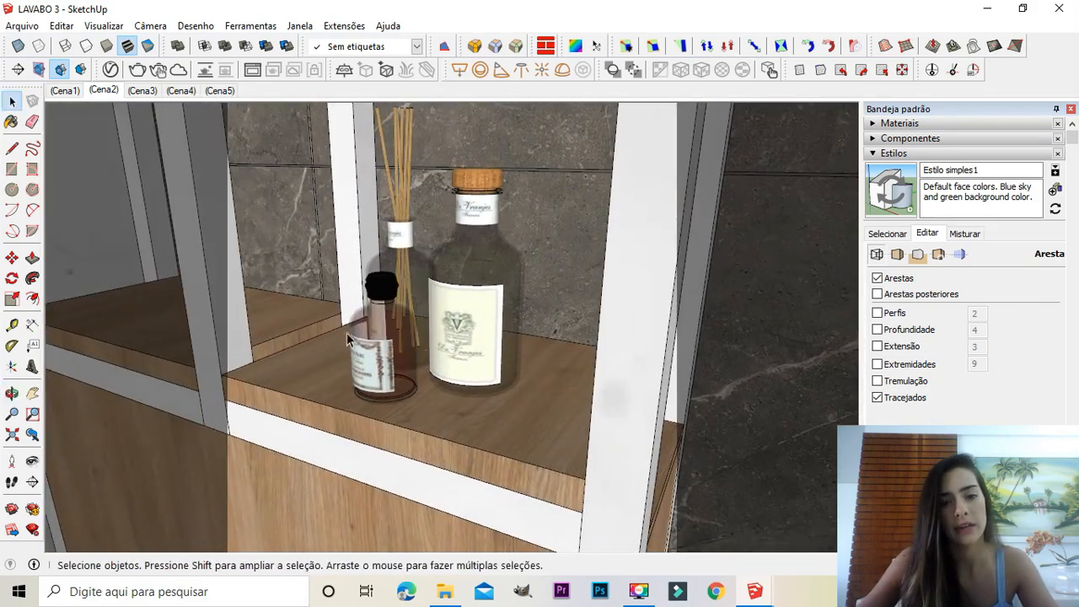
click(877, 312)
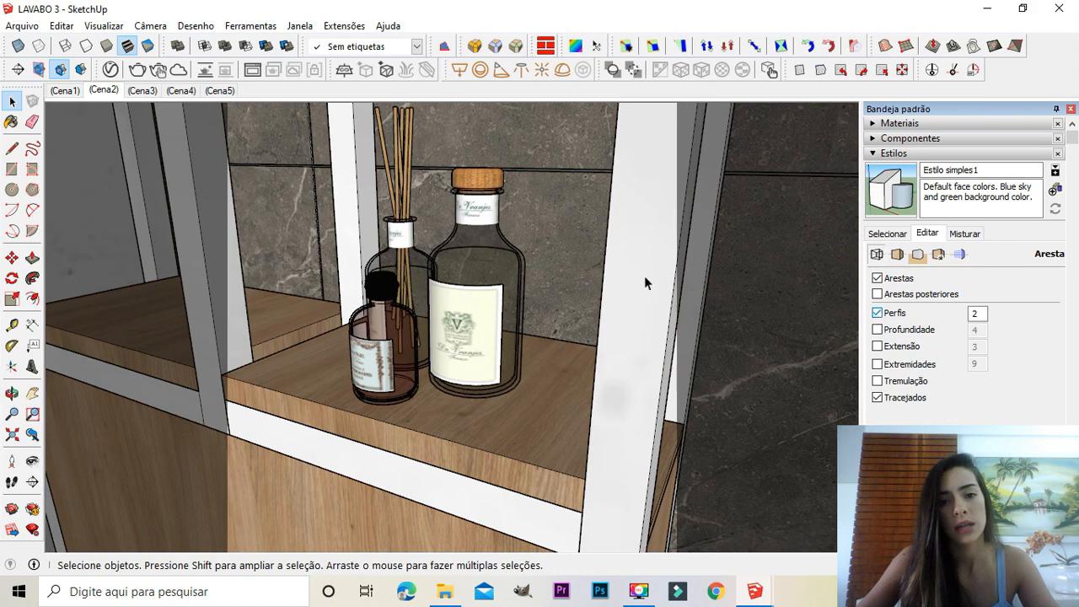
click(877, 313)
middle_drag(521, 427, 588, 349)
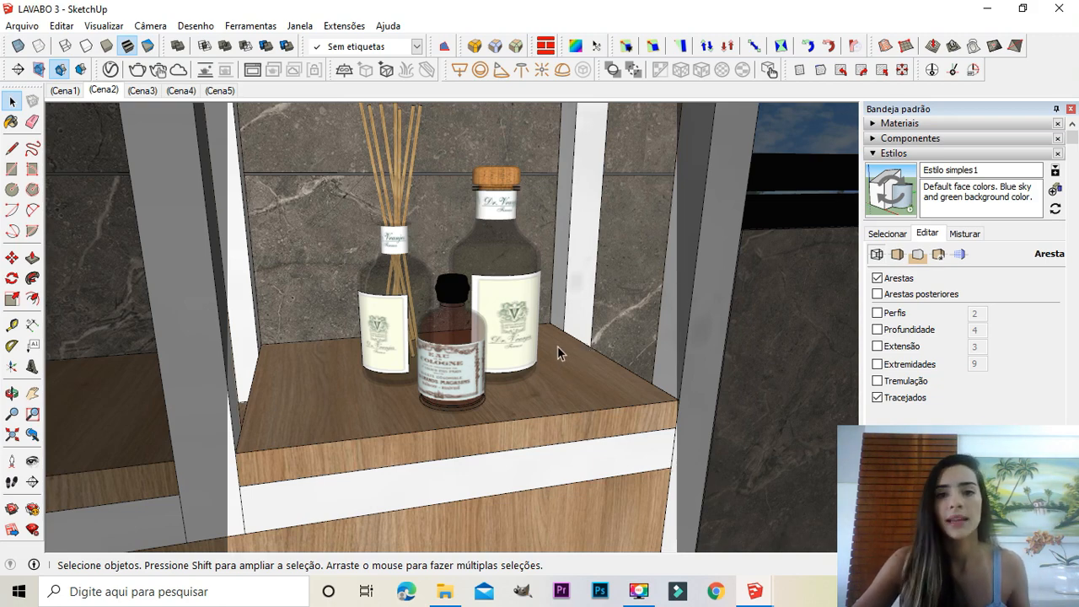
Step: Disable Arestas in the style, inspect the wall tiles, wood slats and pendant lamps without edges, and enable Arestas again
scroll(557, 343, down, 10)
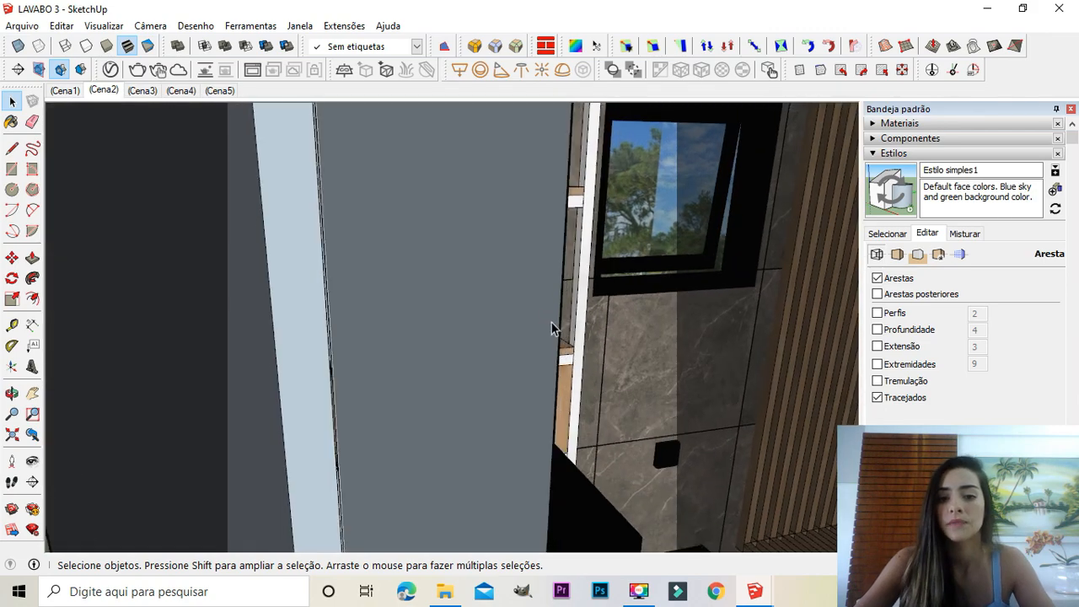
scroll(554, 328, down, 2)
middle_drag(553, 329, 467, 343)
scroll(467, 342, down, 3)
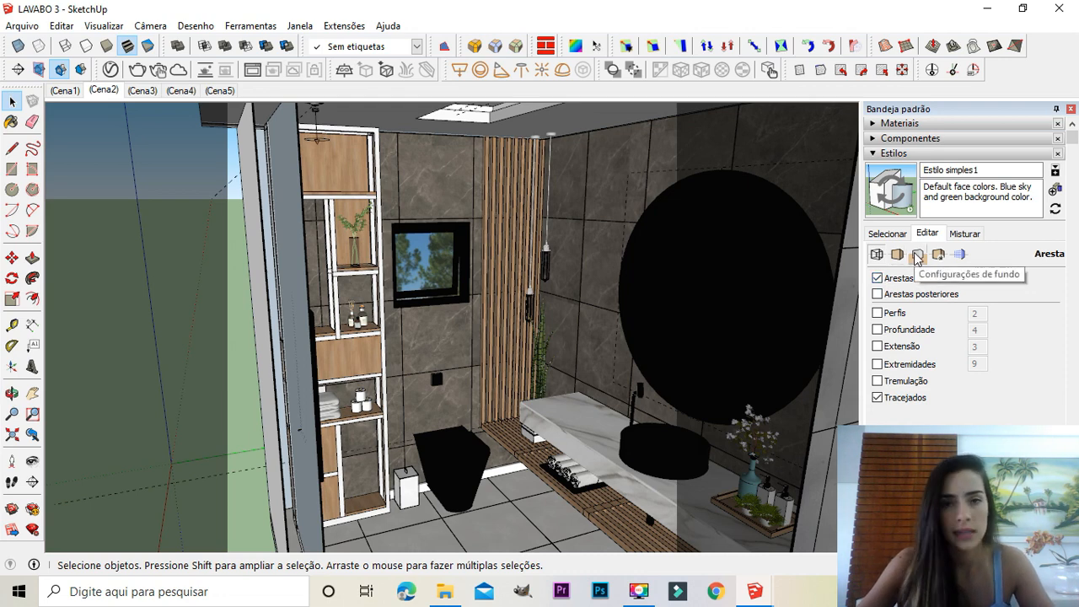
click(877, 278)
scroll(613, 139, up, 4)
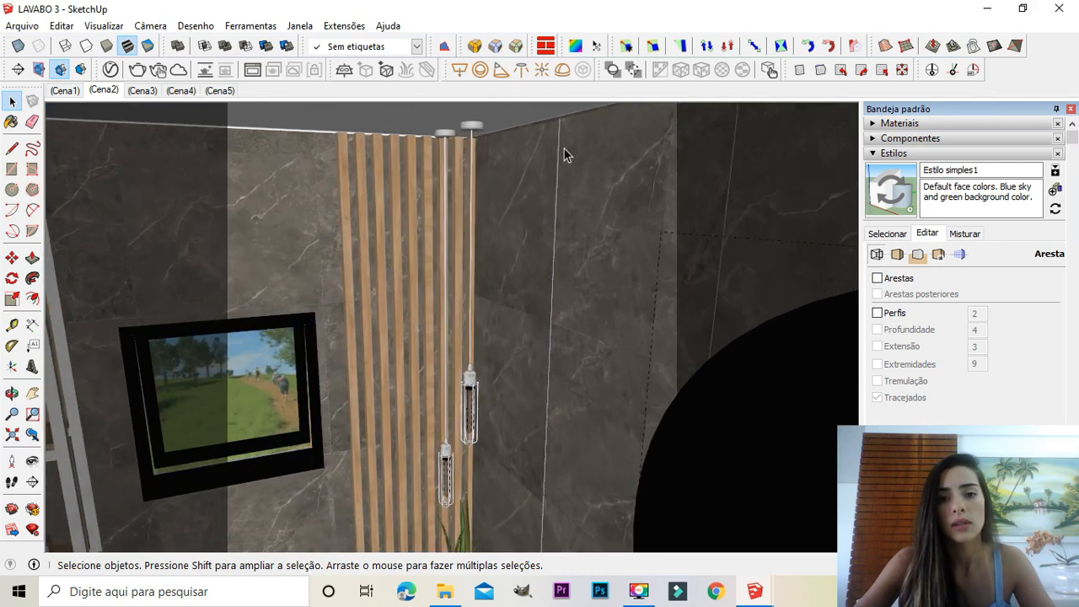
scroll(559, 135, up, 3)
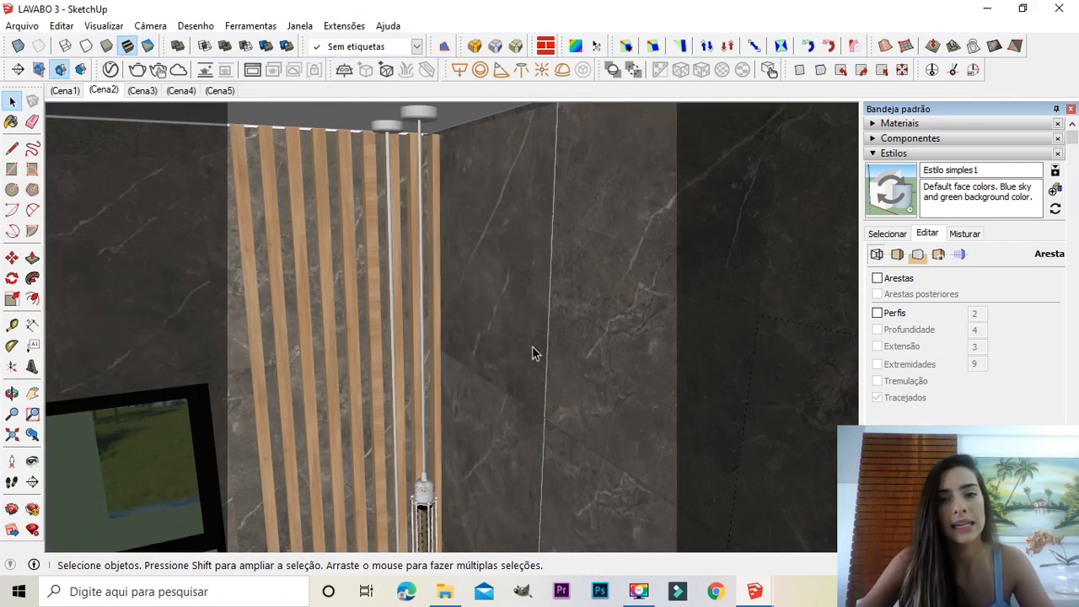
scroll(536, 312, down, 4)
middle_drag(546, 303, 602, 318)
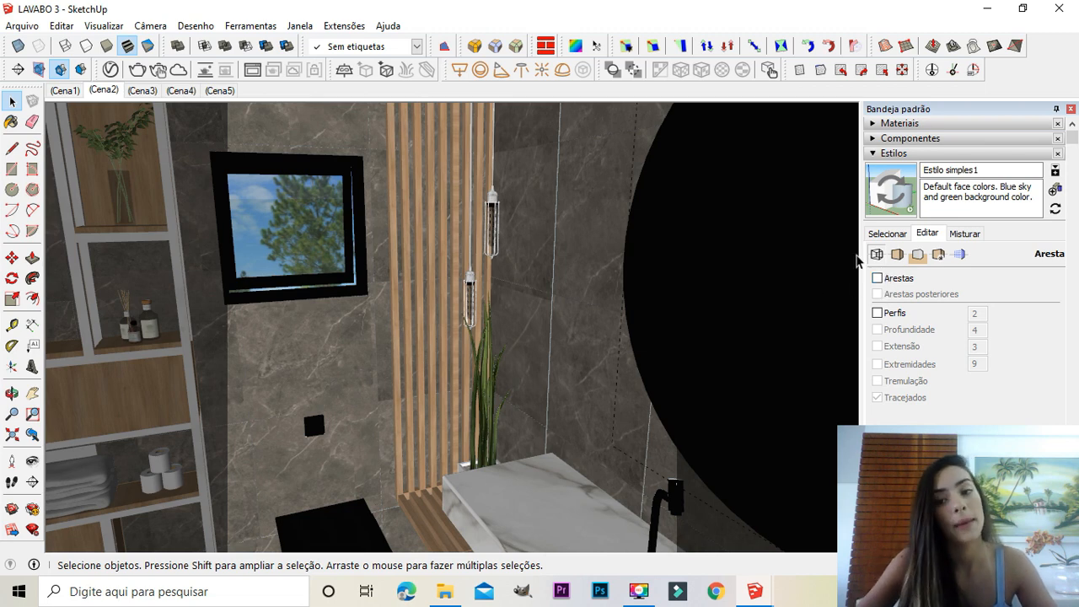
click(877, 278)
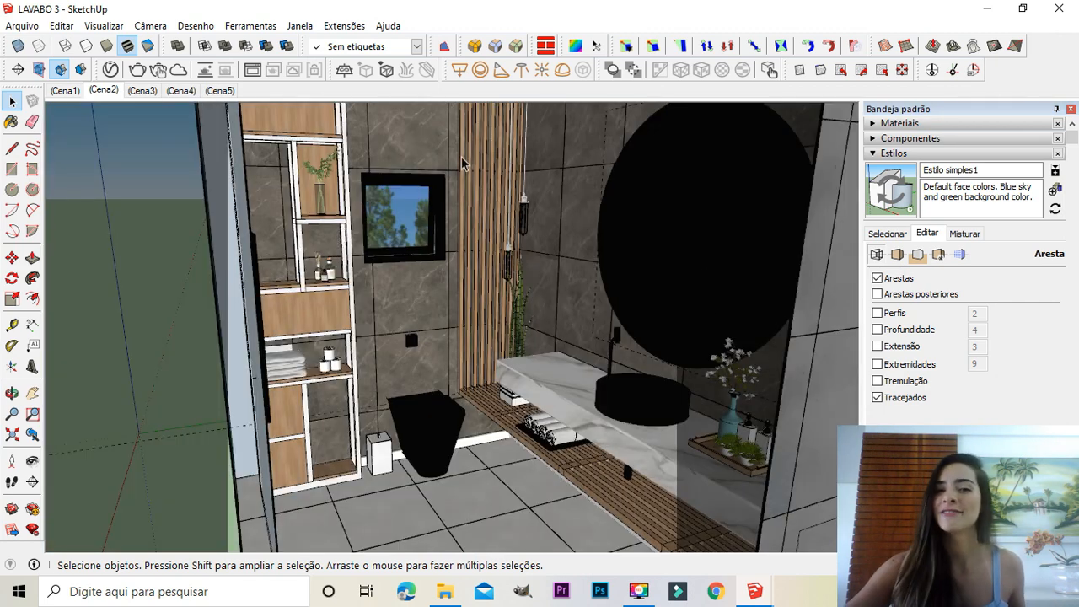
Step: Set the OpenGL multisample anti-aliasing (Suavização multiamostra) to 0x and inspect the shelf and window edges
click(300, 26)
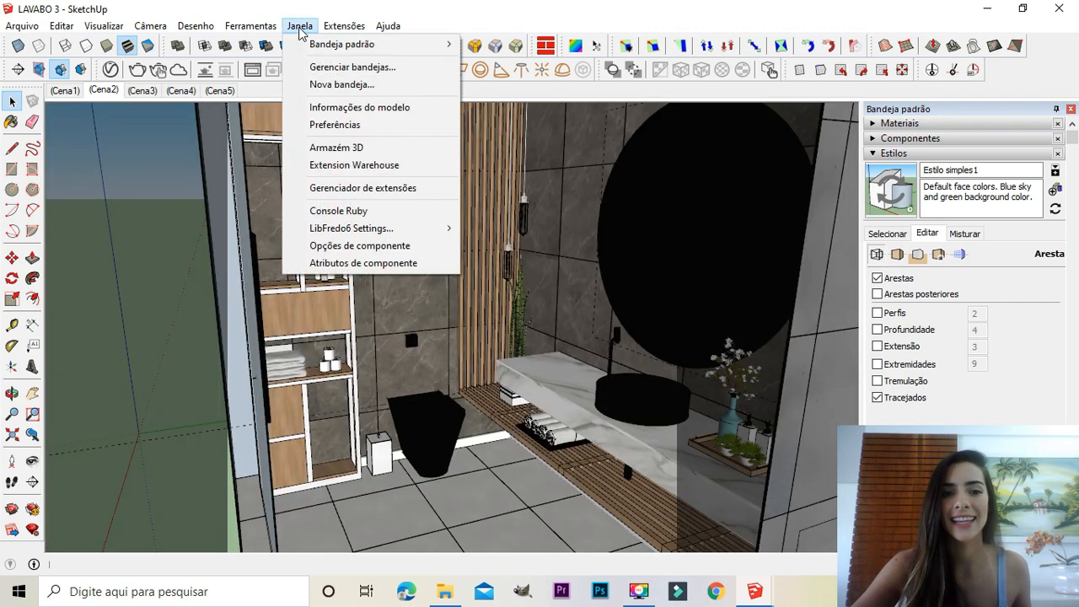
click(346, 125)
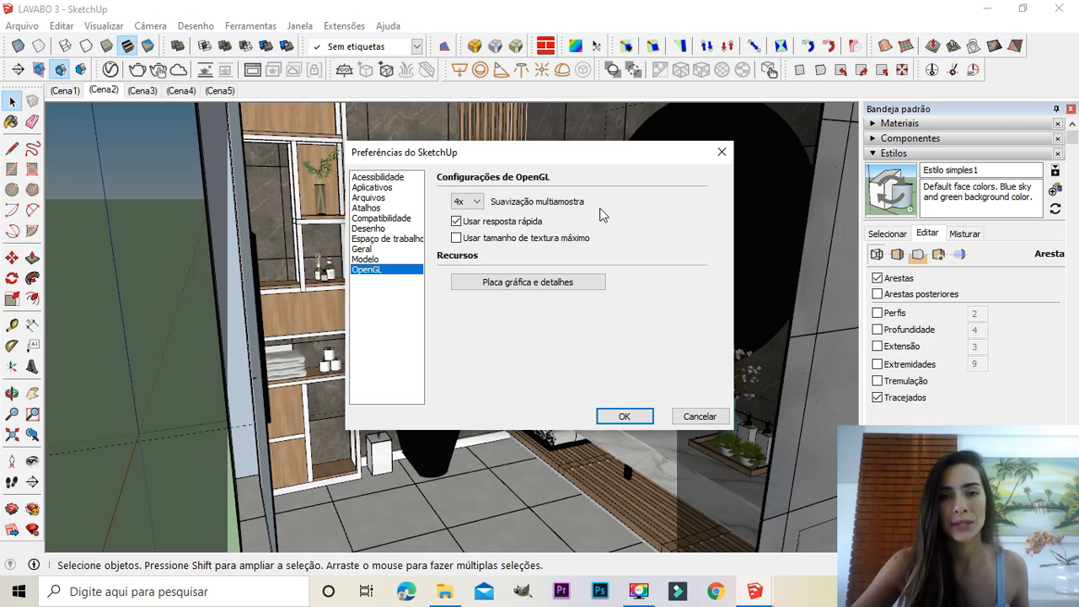
click(458, 204)
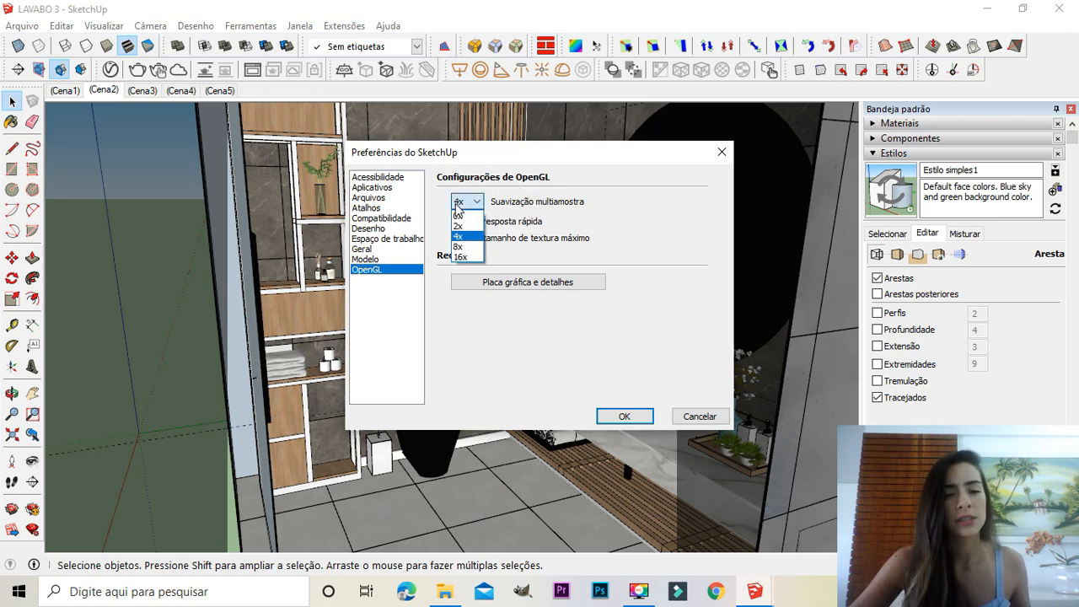
click(458, 216)
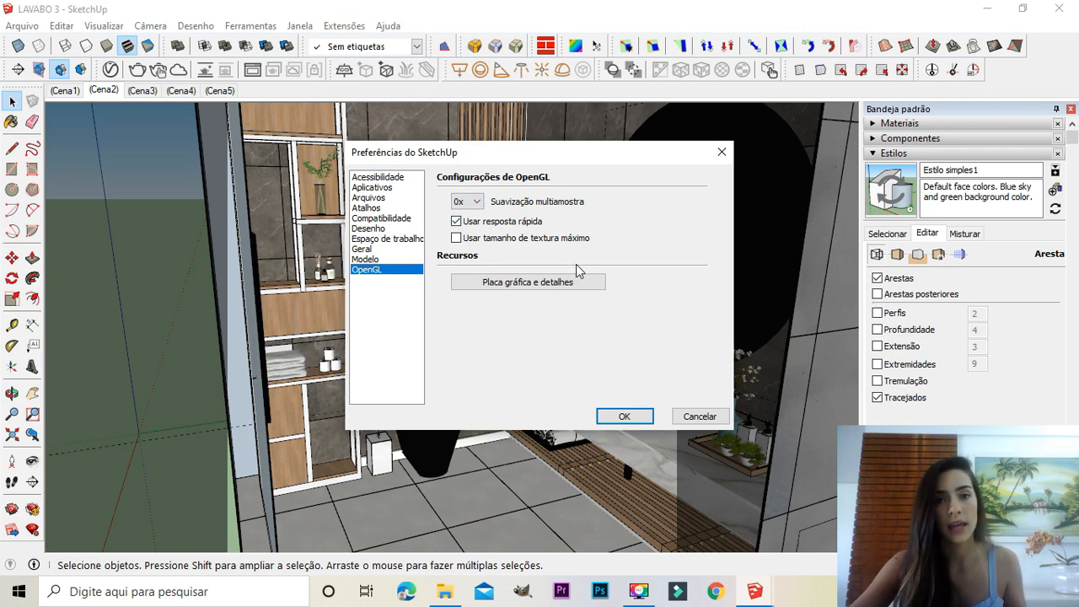
click(620, 417)
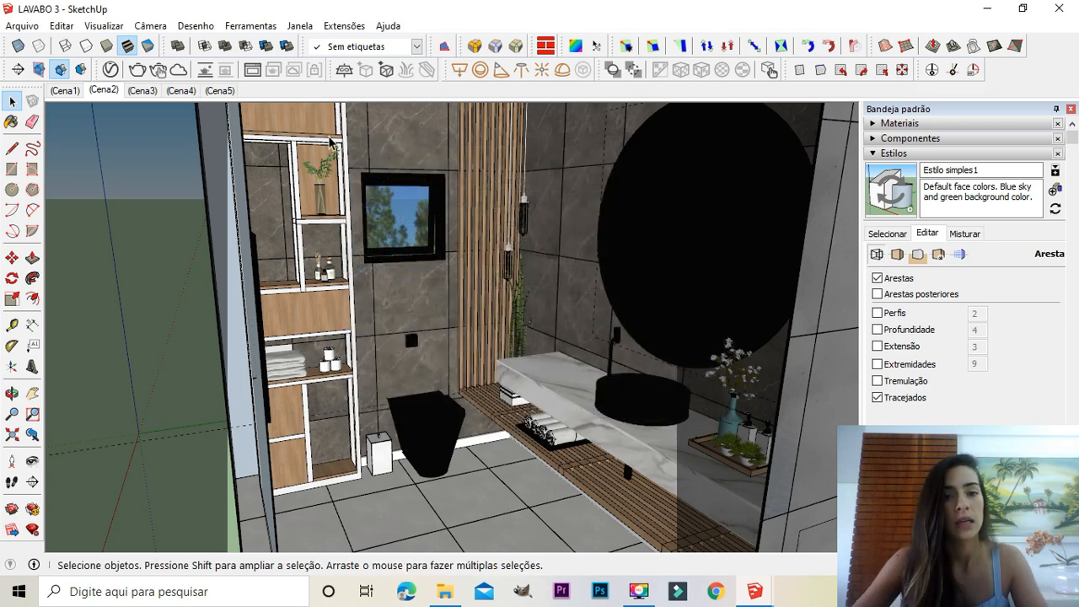
scroll(306, 203, up, 5)
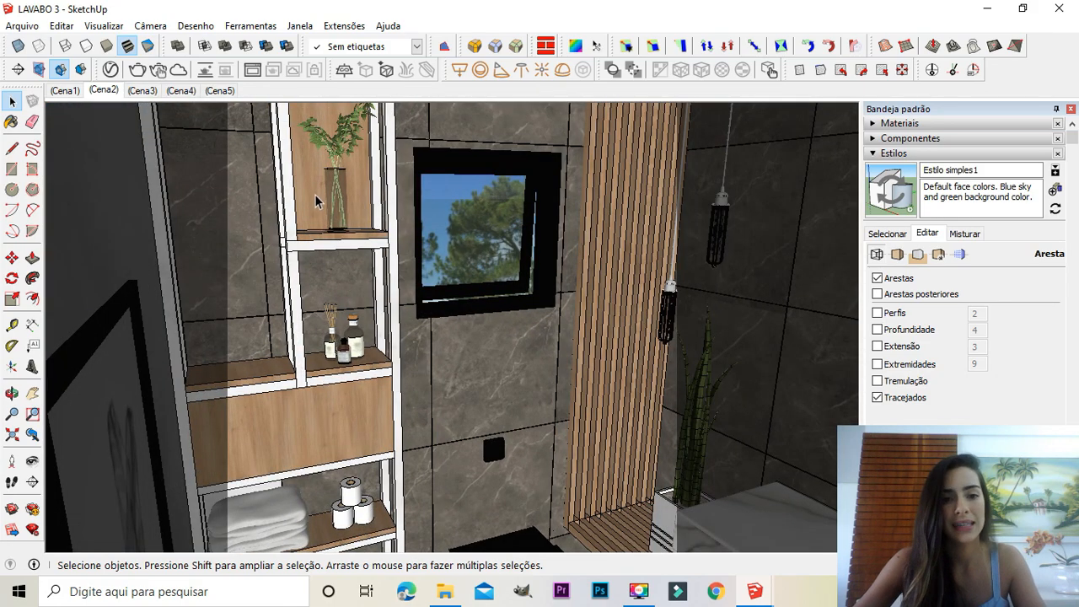
middle_drag(314, 195, 333, 215)
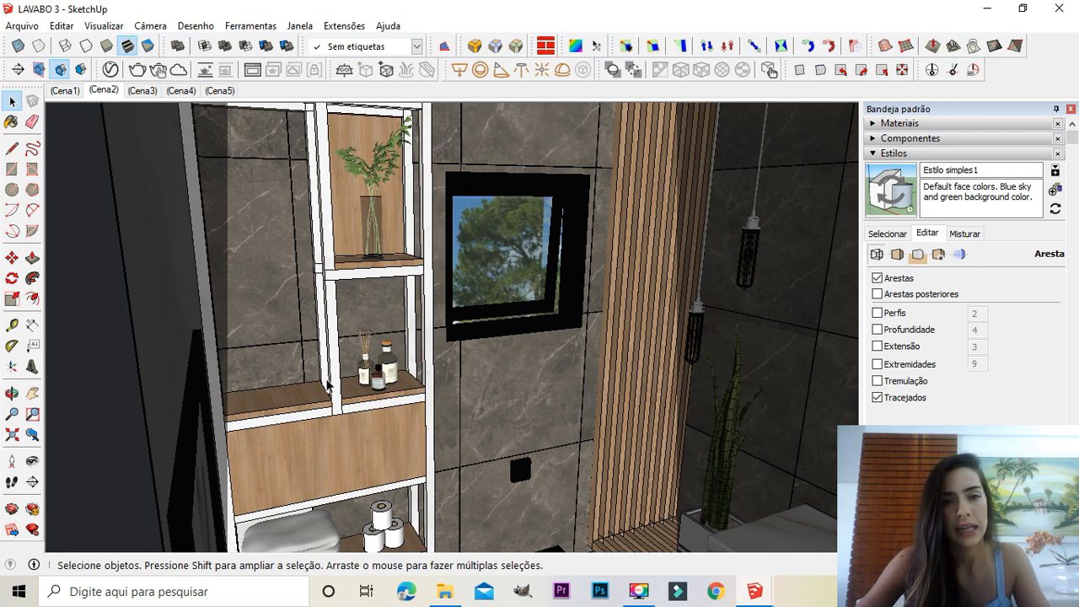
Step: Set the OpenGL multisample anti-aliasing (Suavização multiamostra) to 4x and check the edges of the shelf frame
click(299, 26)
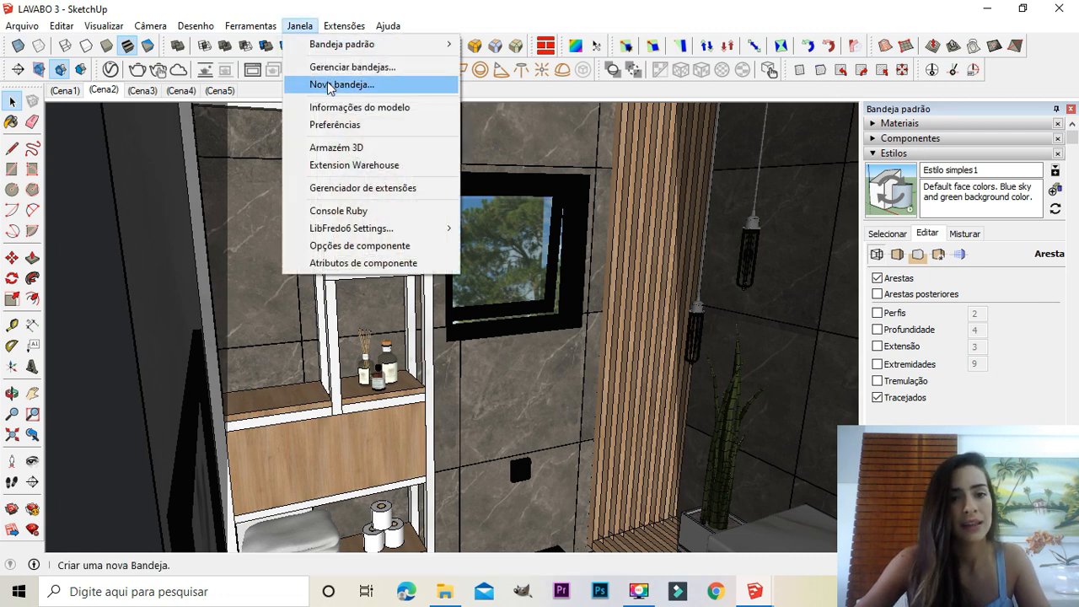
click(337, 125)
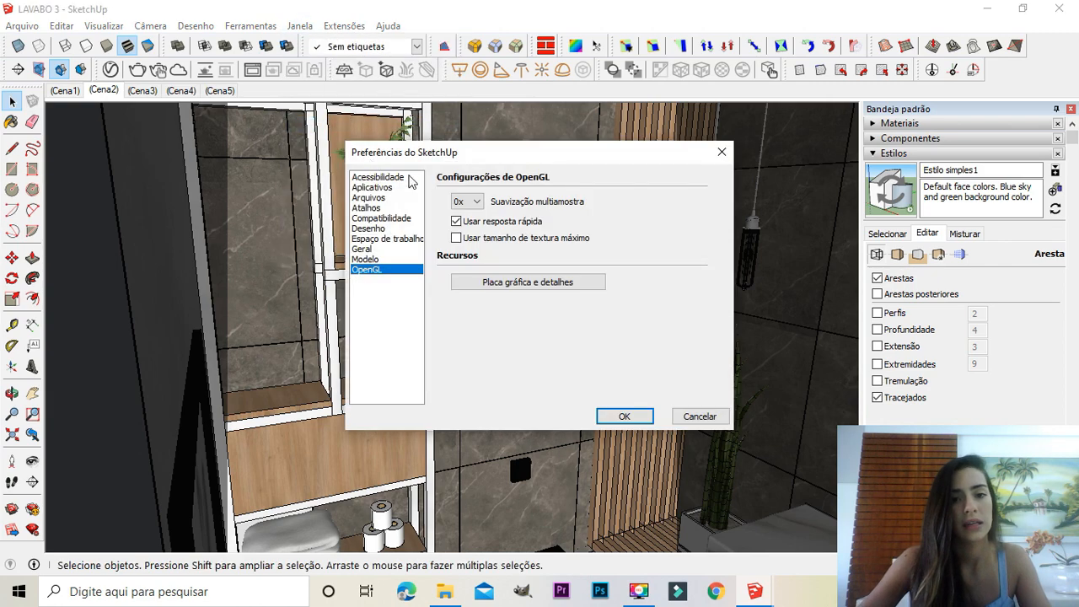
click(468, 201)
click(468, 238)
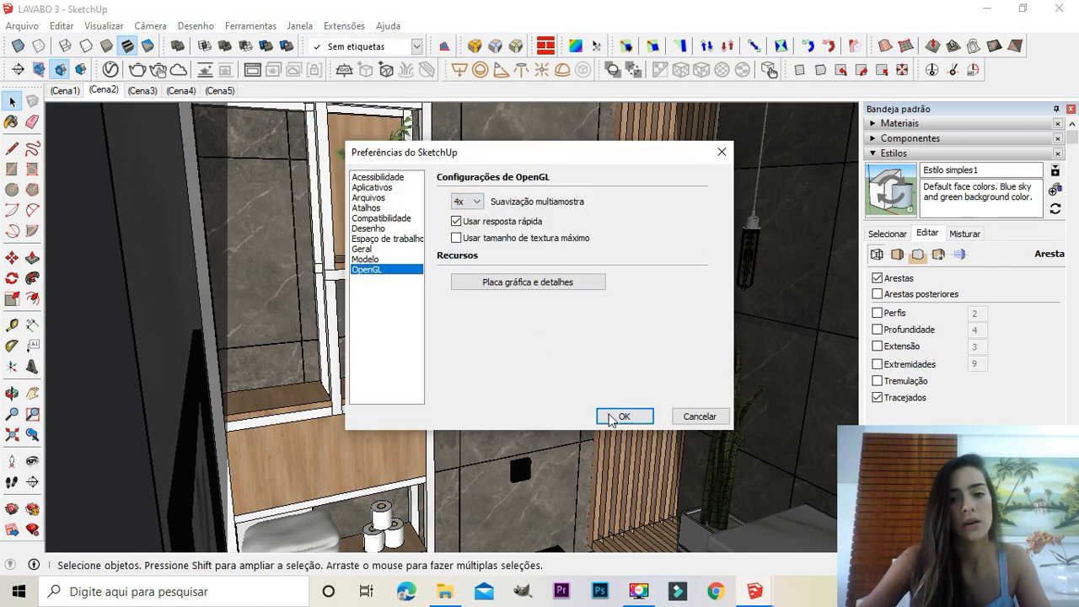
click(615, 417)
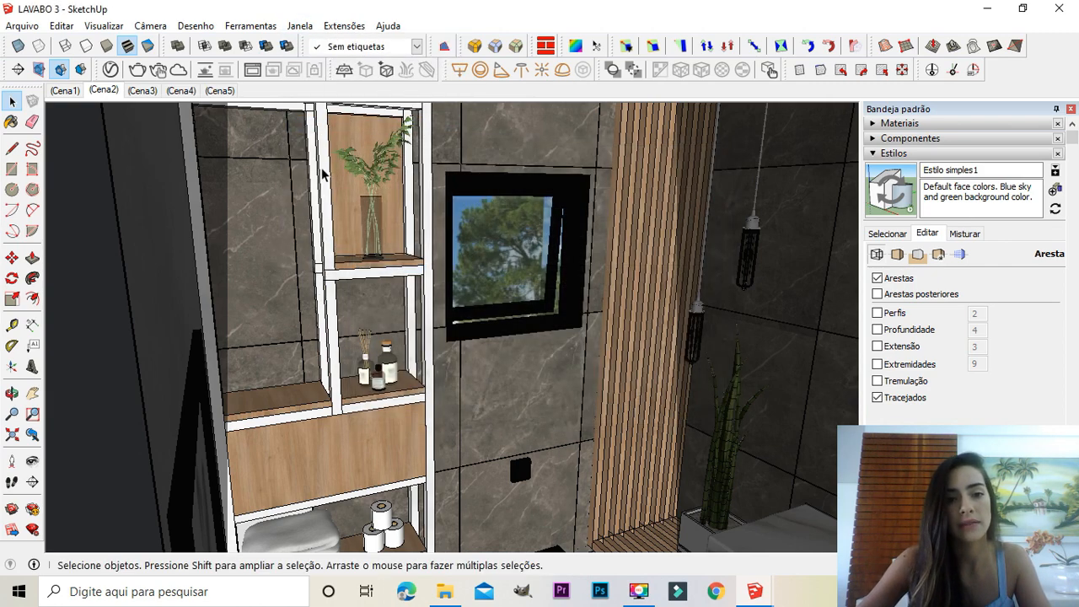
click(332, 256)
key(Escape)
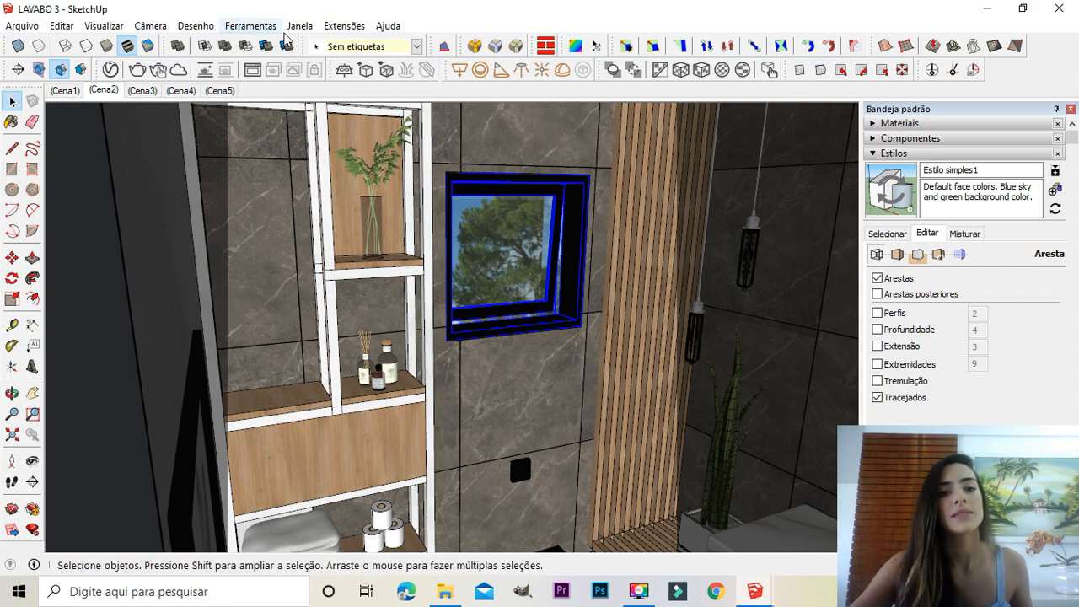
Step: Set the OpenGL multisample anti-aliasing (Suavização multiamostra) to 2x in the preferences
click(303, 27)
click(335, 125)
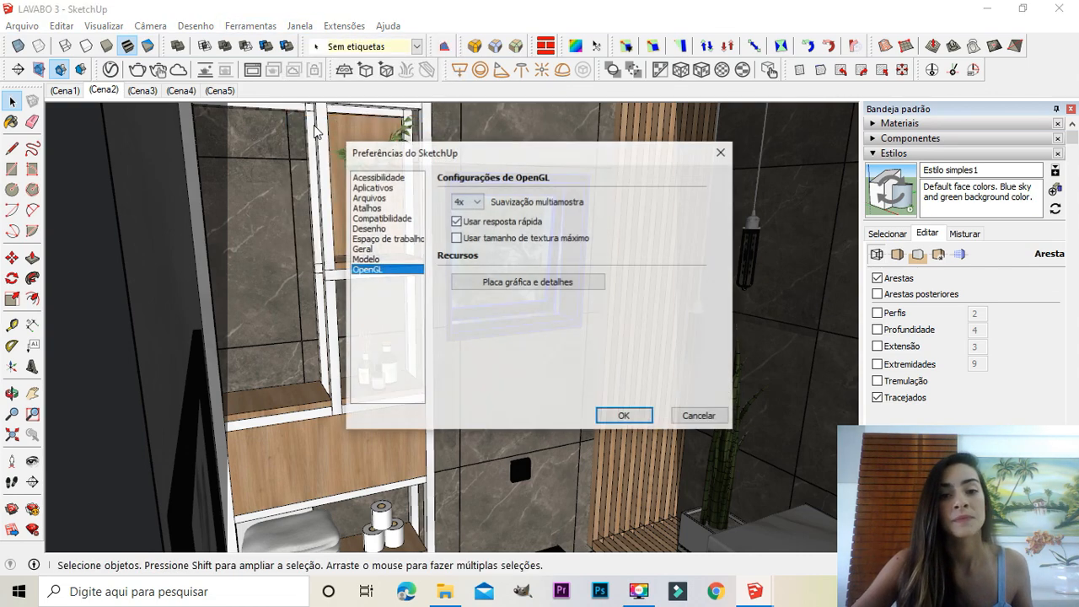
click(468, 203)
click(470, 225)
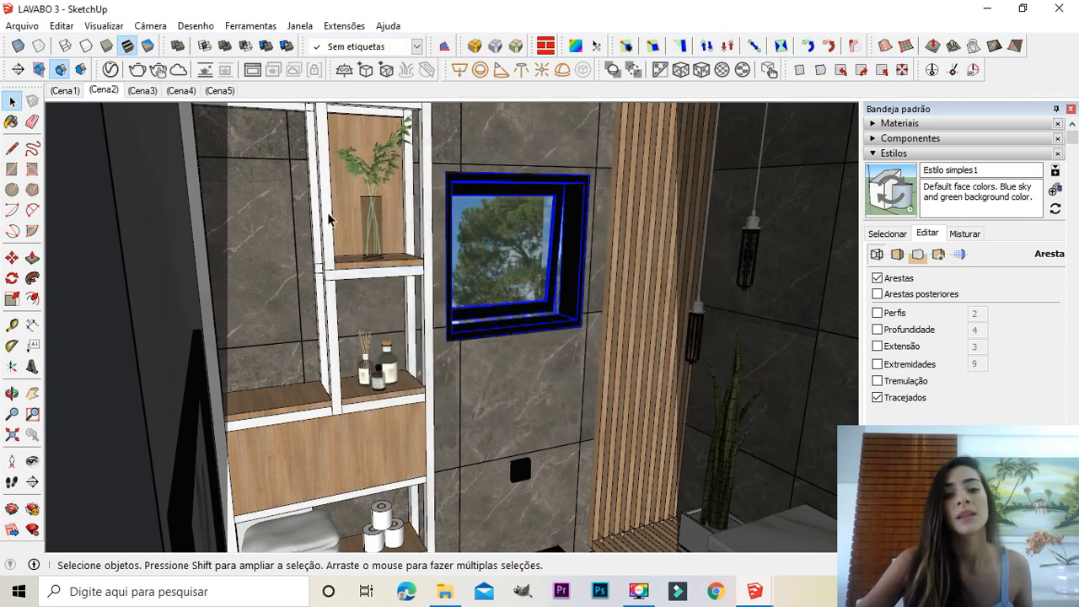
Step: Clear the window selection and switch between scenes Cena1 and Cena3 to observe the camera transitions
click(327, 250)
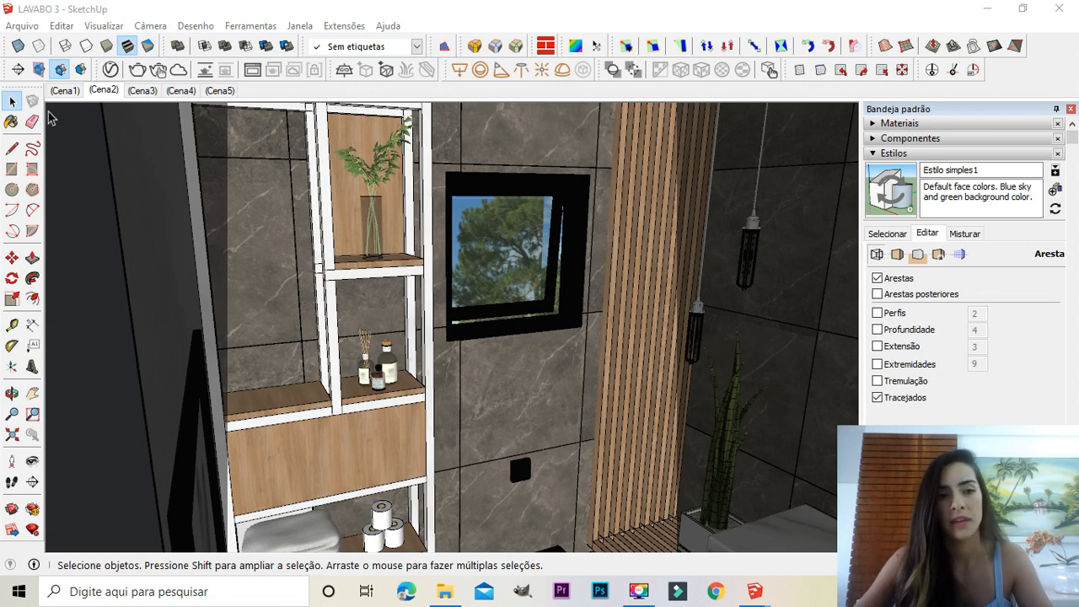
click(63, 91)
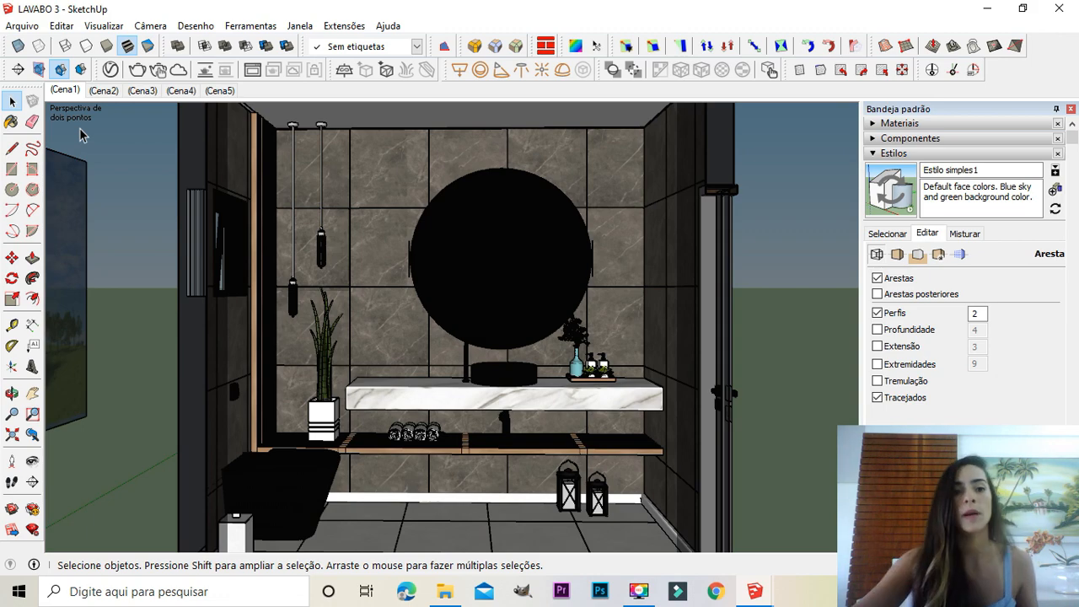
click(141, 91)
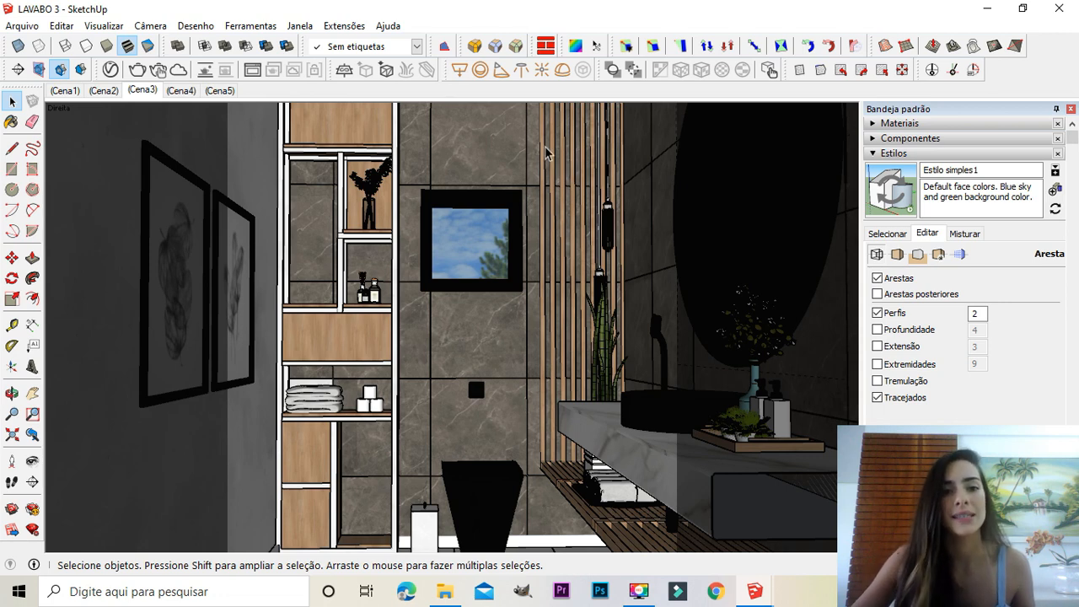
Step: Disable scene transitions (Ativar transições de cena) in the model's animation settings and test it by switching to scene Cena2
click(299, 25)
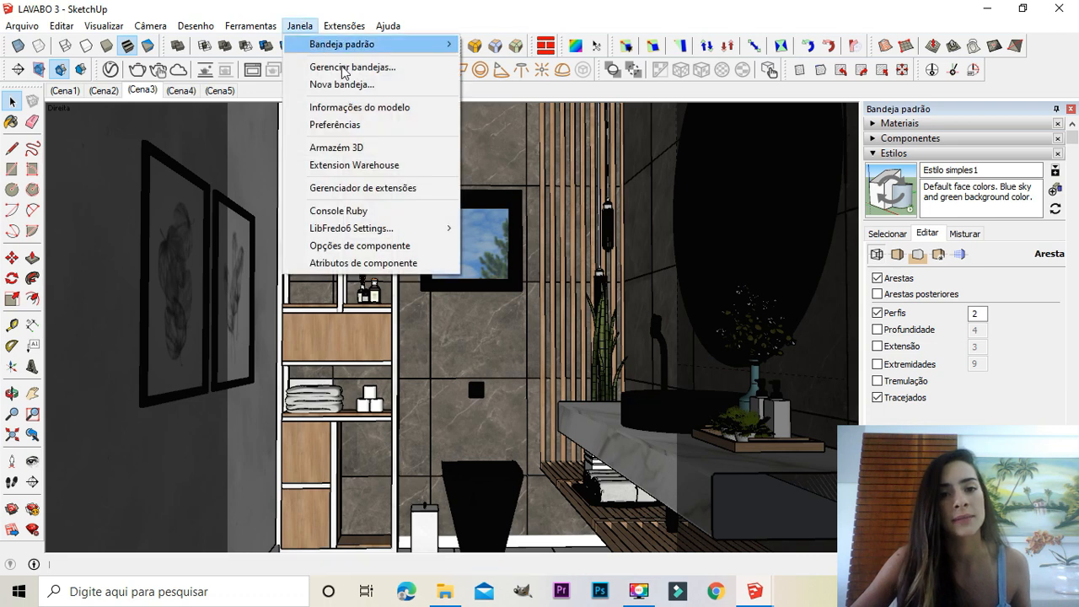
click(366, 110)
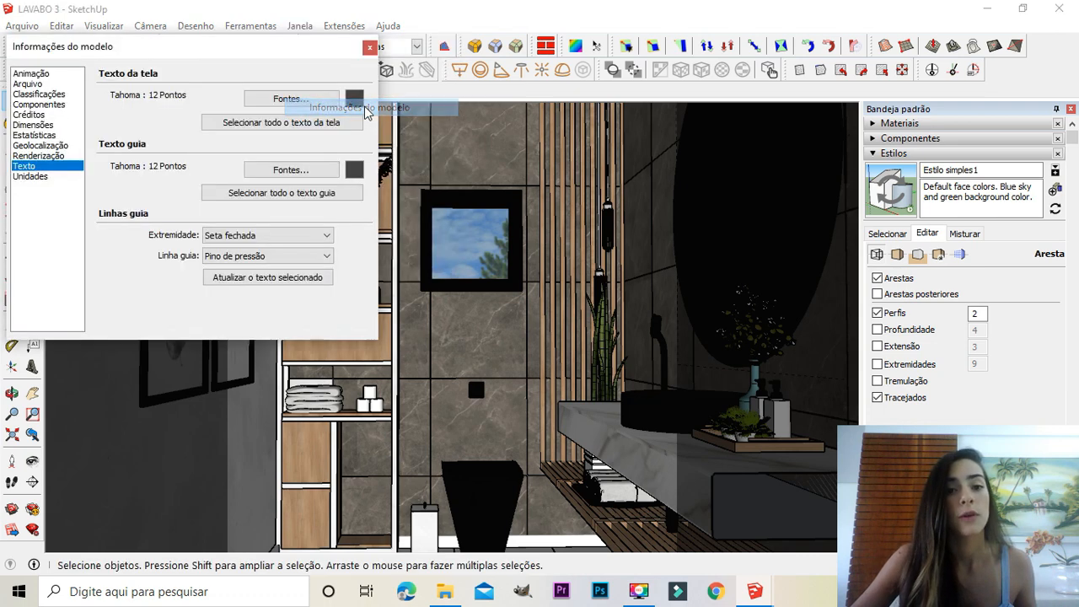
click(29, 74)
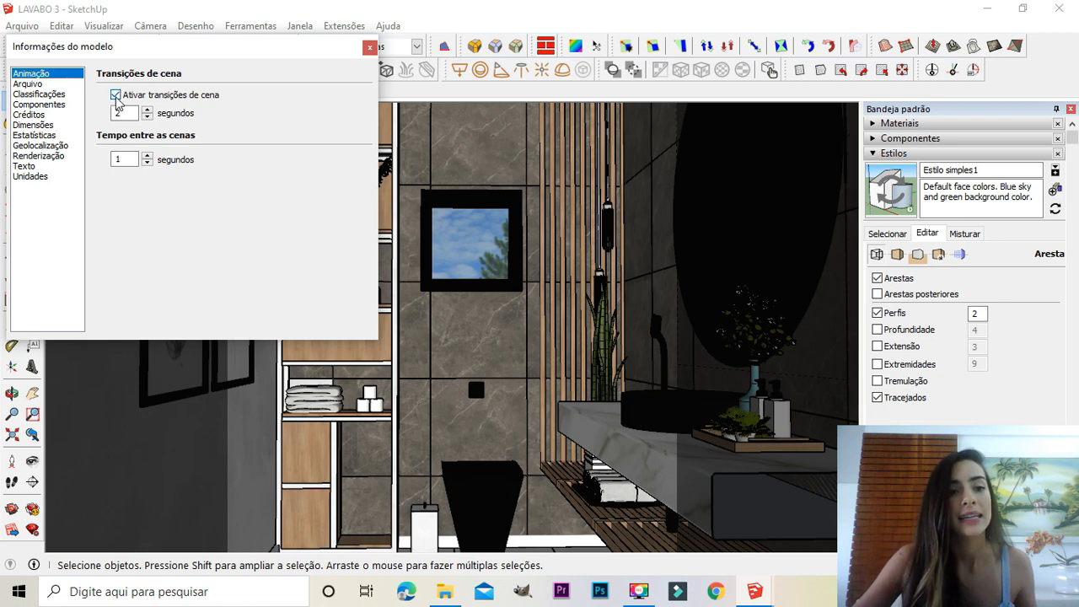
click(117, 96)
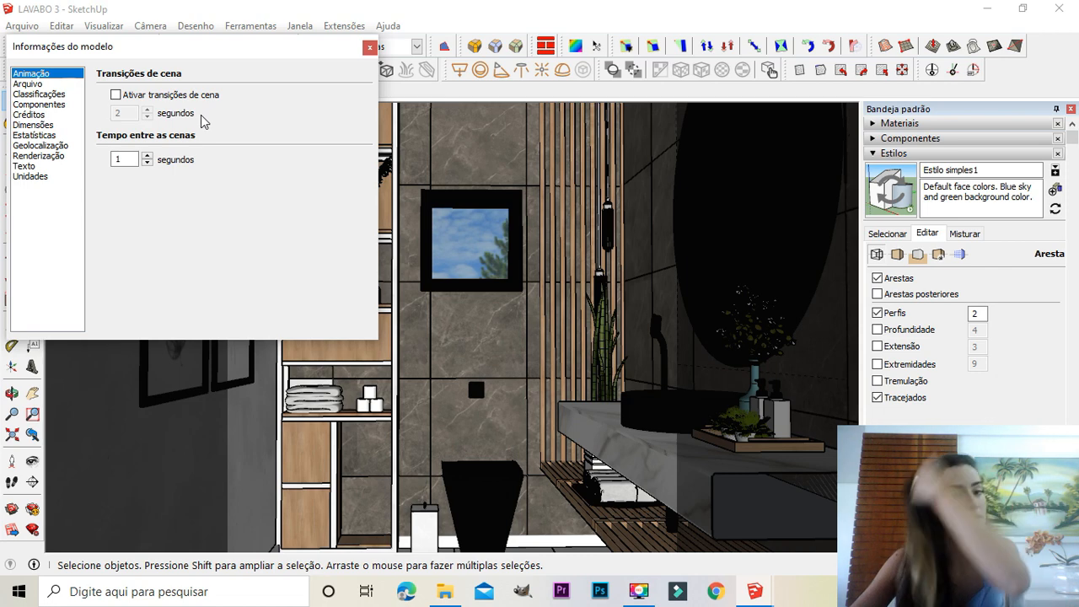
click(370, 47)
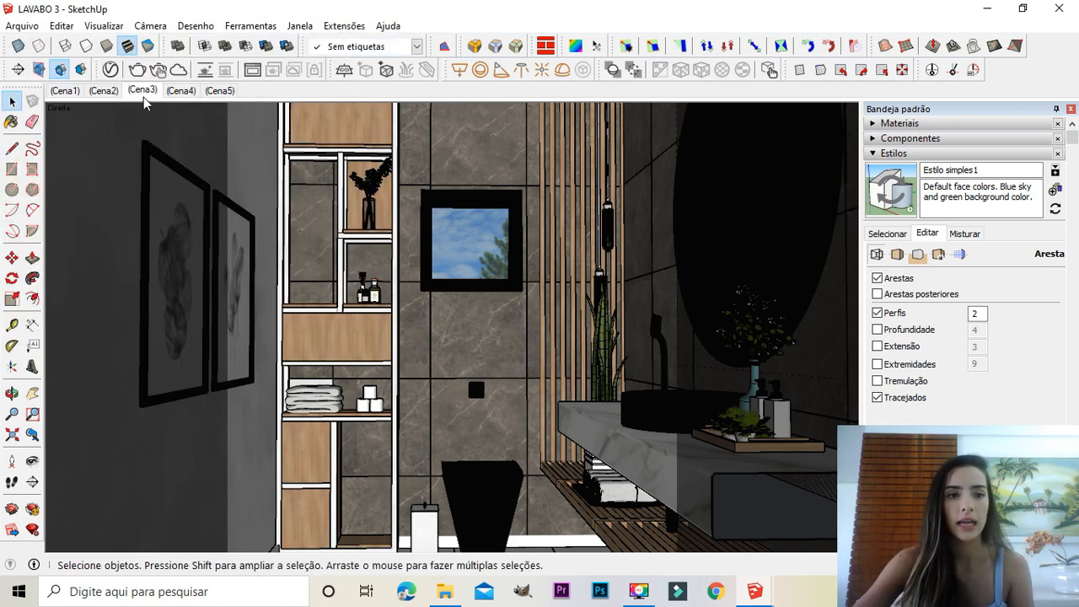
click(104, 91)
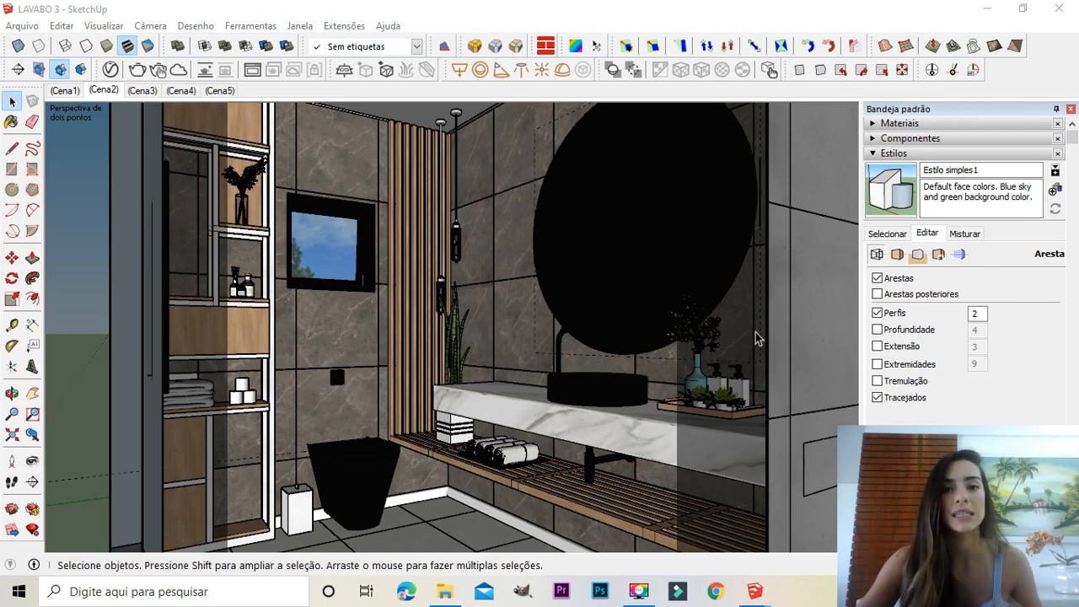
Step: Set the automatic save interval to 25 minutes in the general preferences
click(299, 25)
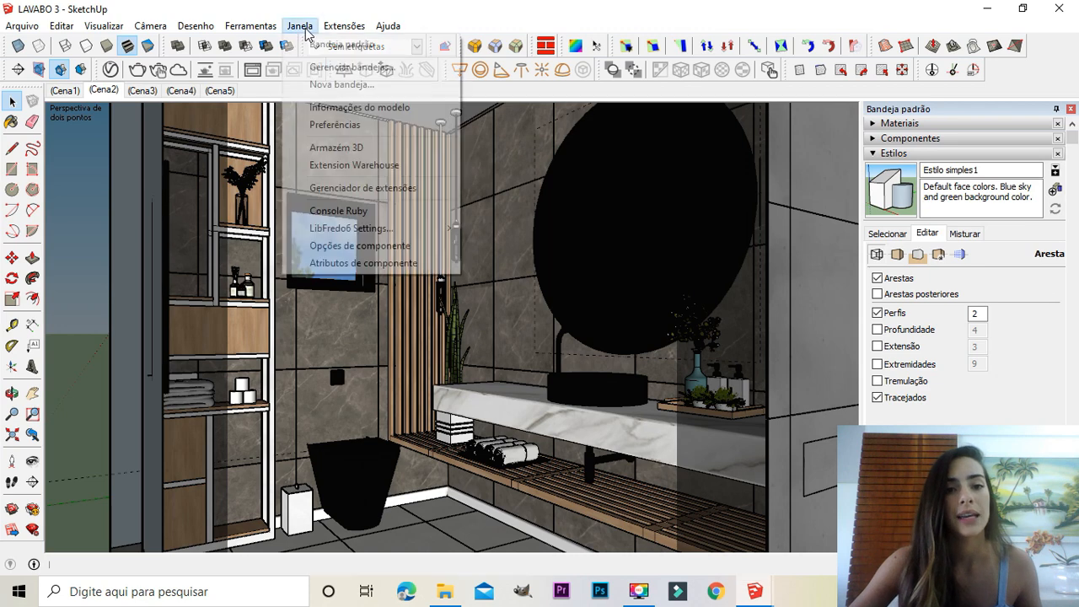
click(350, 124)
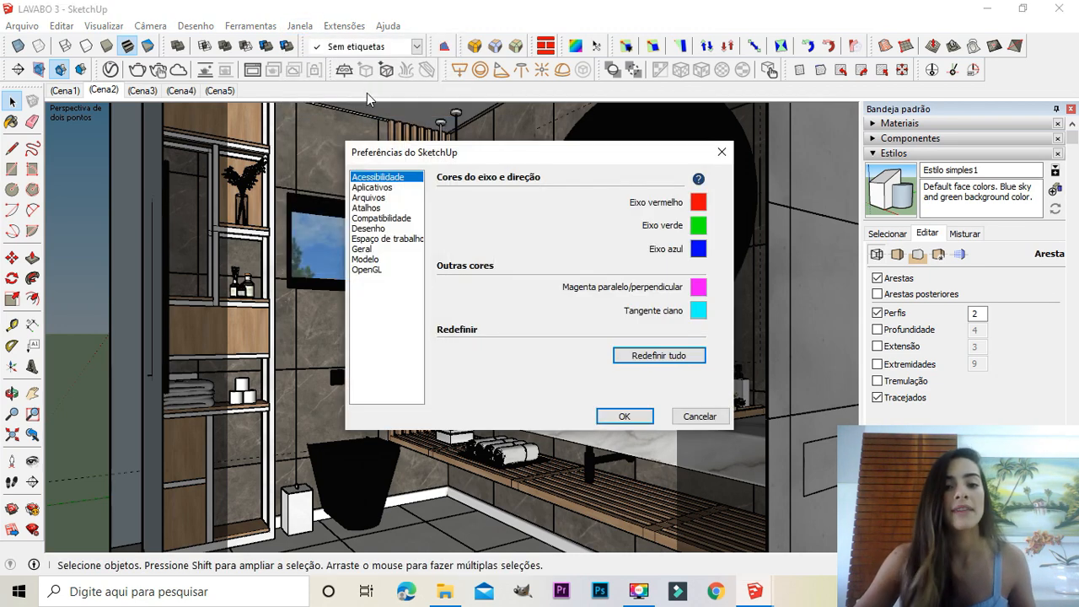
click(363, 249)
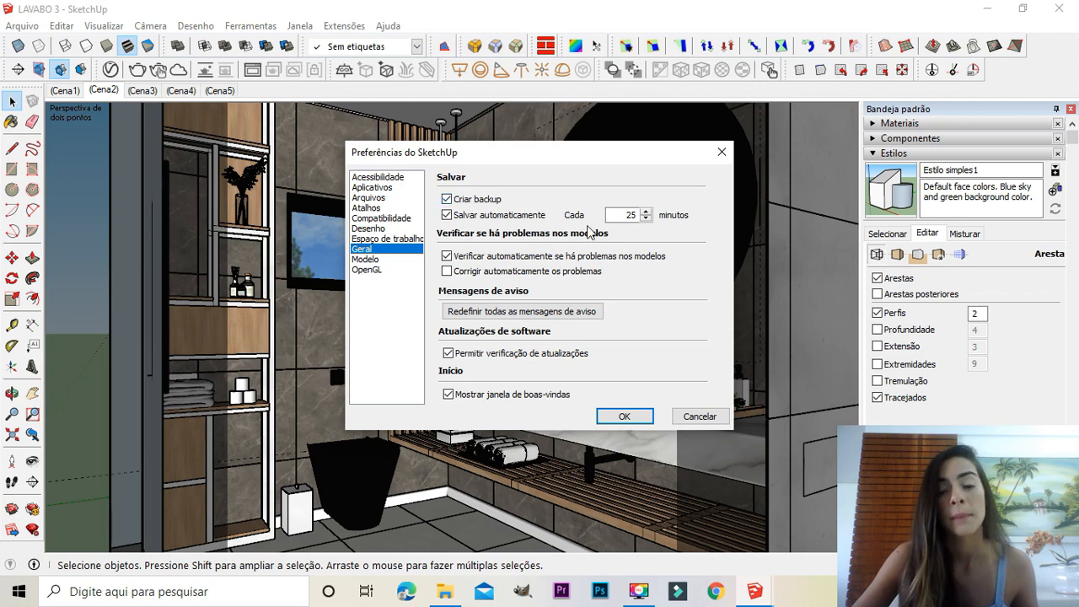
drag(626, 211, 651, 220)
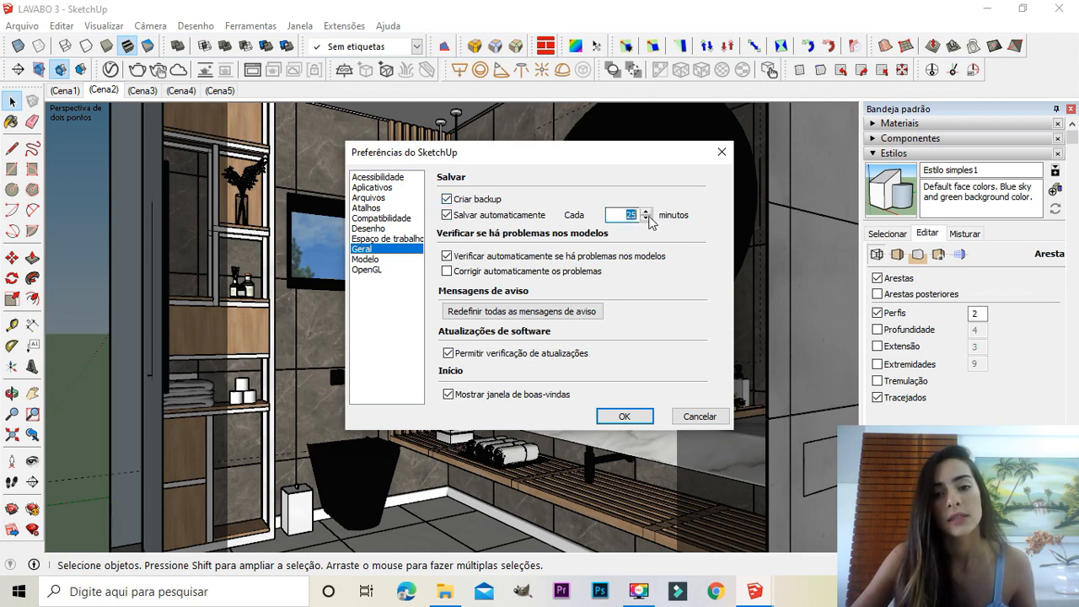
text(5)
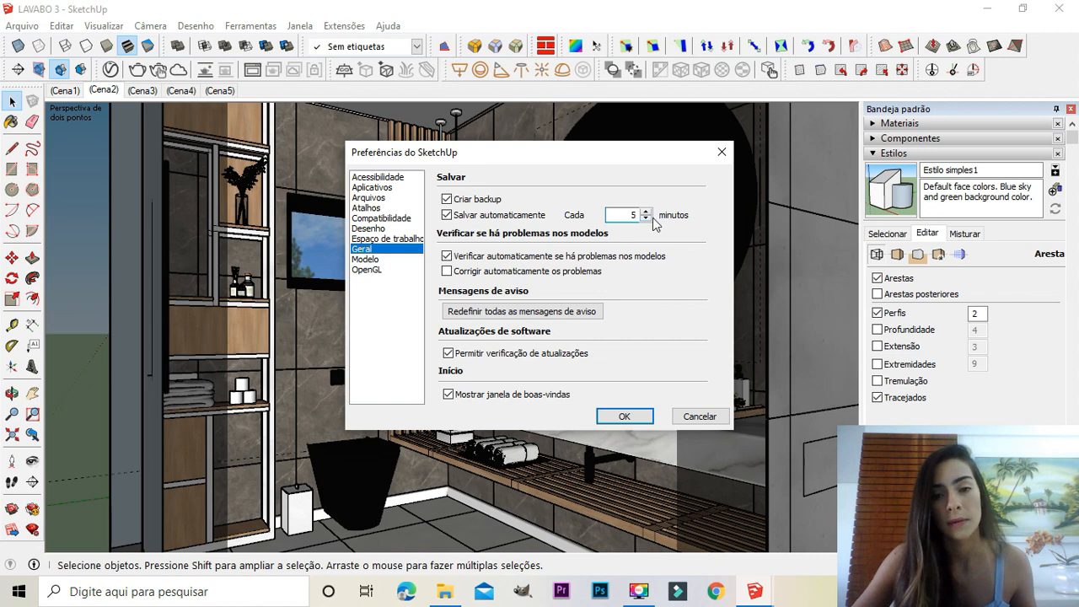
drag(617, 215, 642, 218)
text(20)
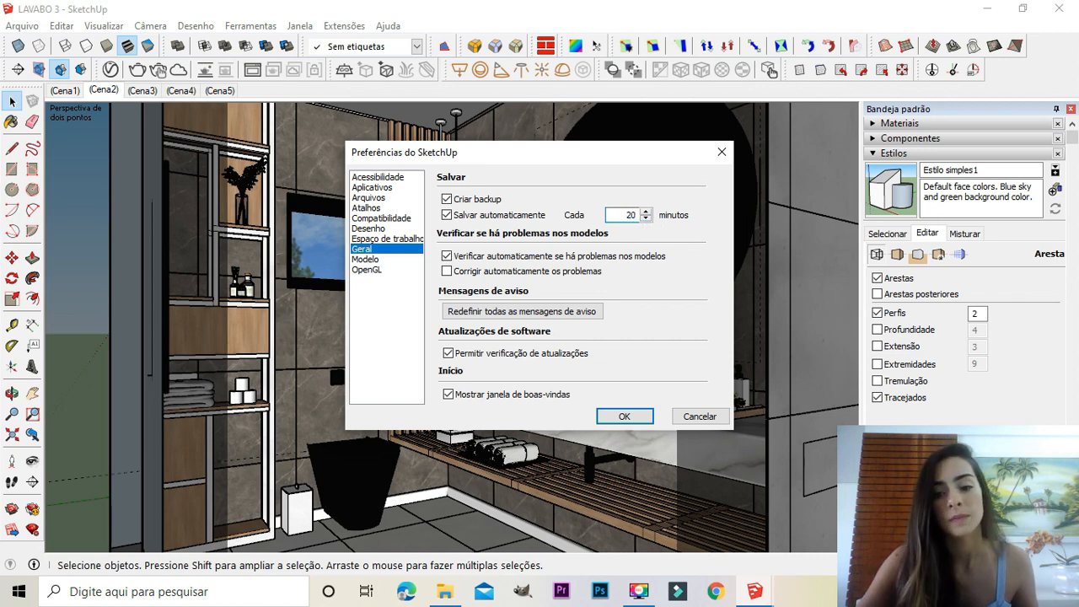
key(BackSpace)
text(5)
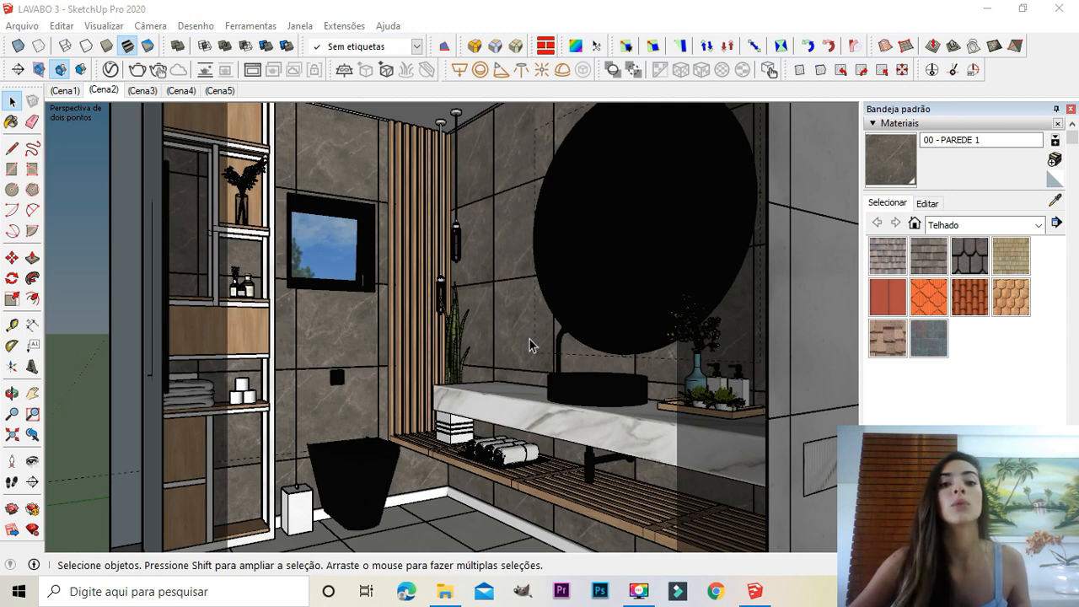
Step: Open the model information statistics (Estatísticas) and examine the counts for the whole model
click(300, 26)
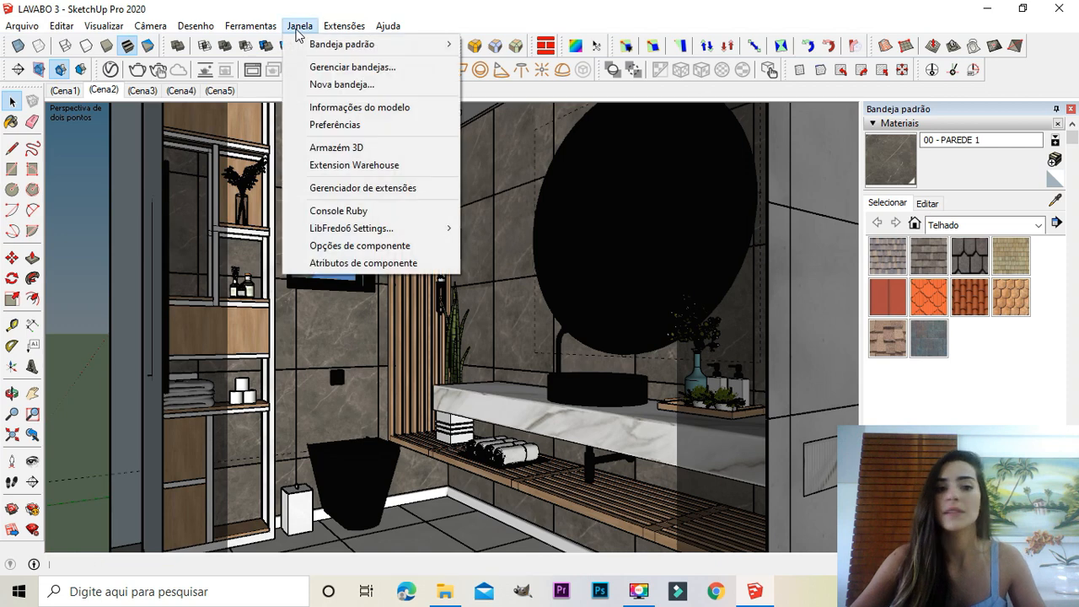
click(359, 107)
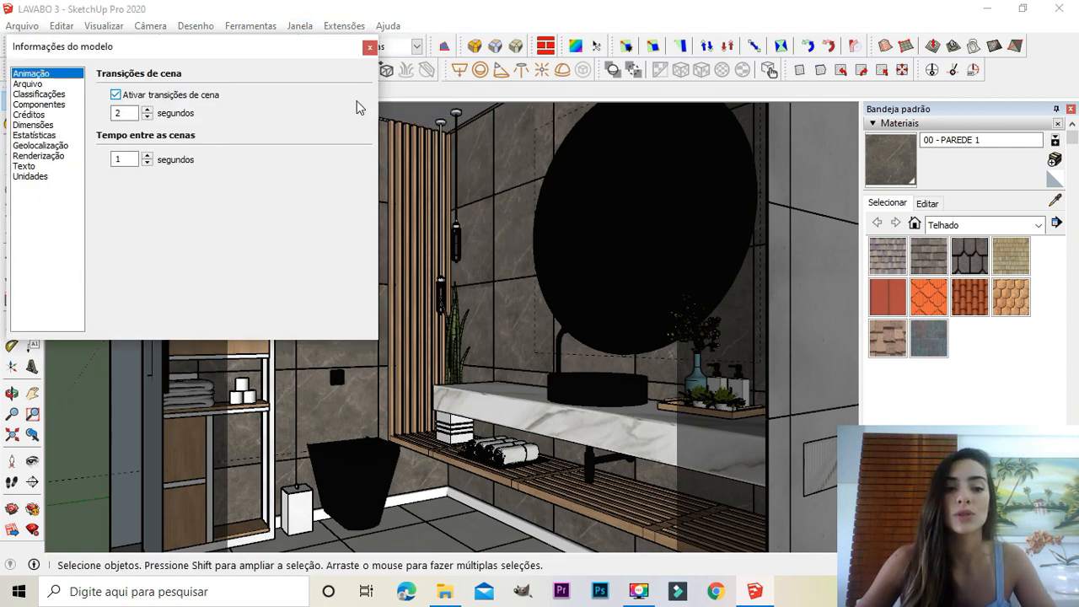
click(37, 135)
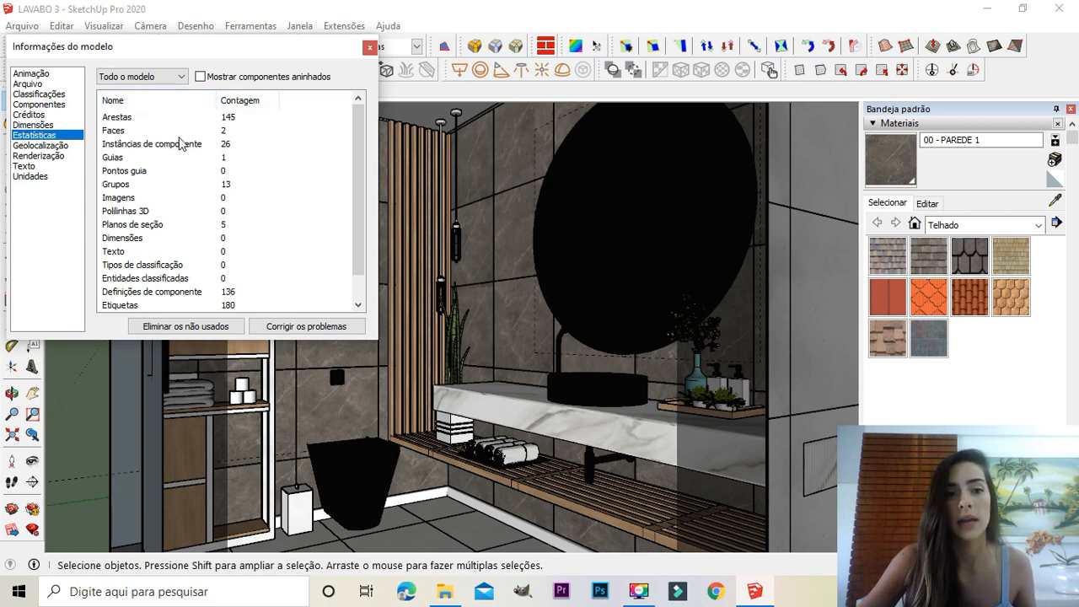
scroll(224, 162, down, 1)
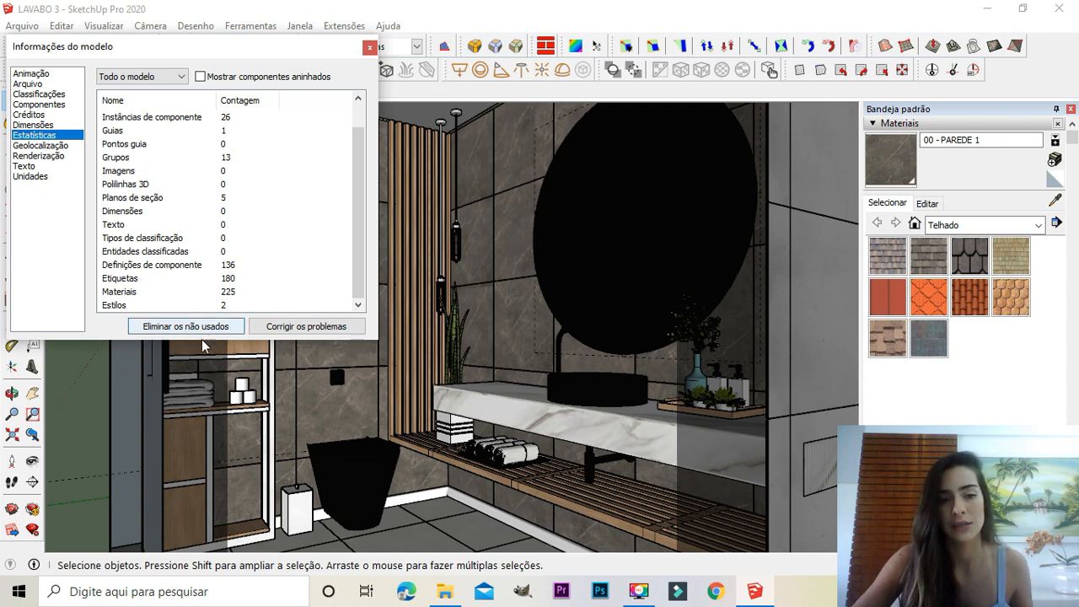
Step: Delete the large round mirror from the wall above the washbasin and recheck the model statistics
click(613, 203)
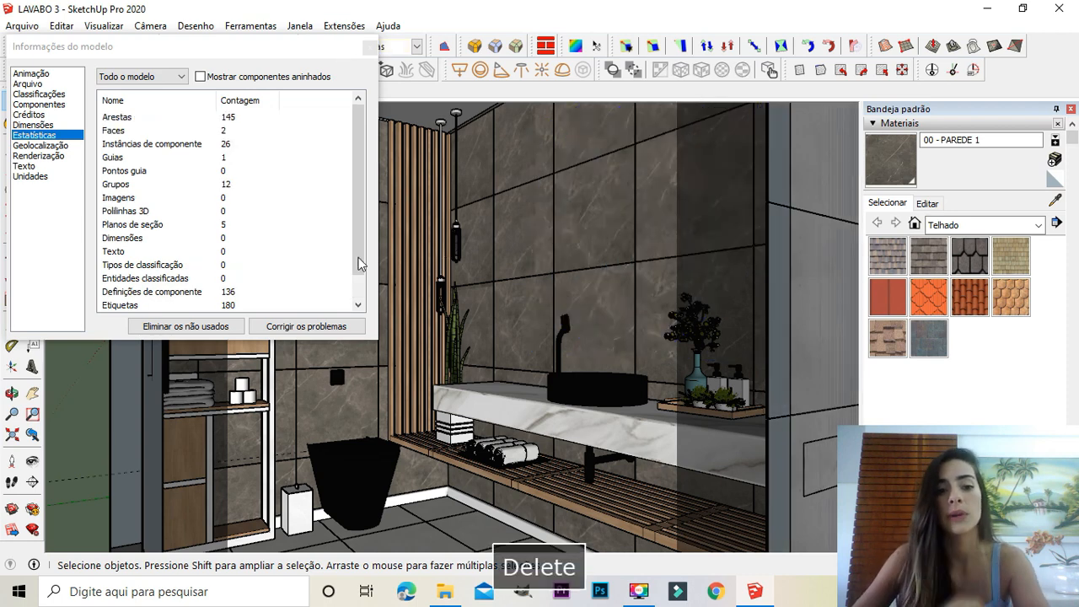
scroll(219, 251, down, 1)
scroll(185, 245, up, 1)
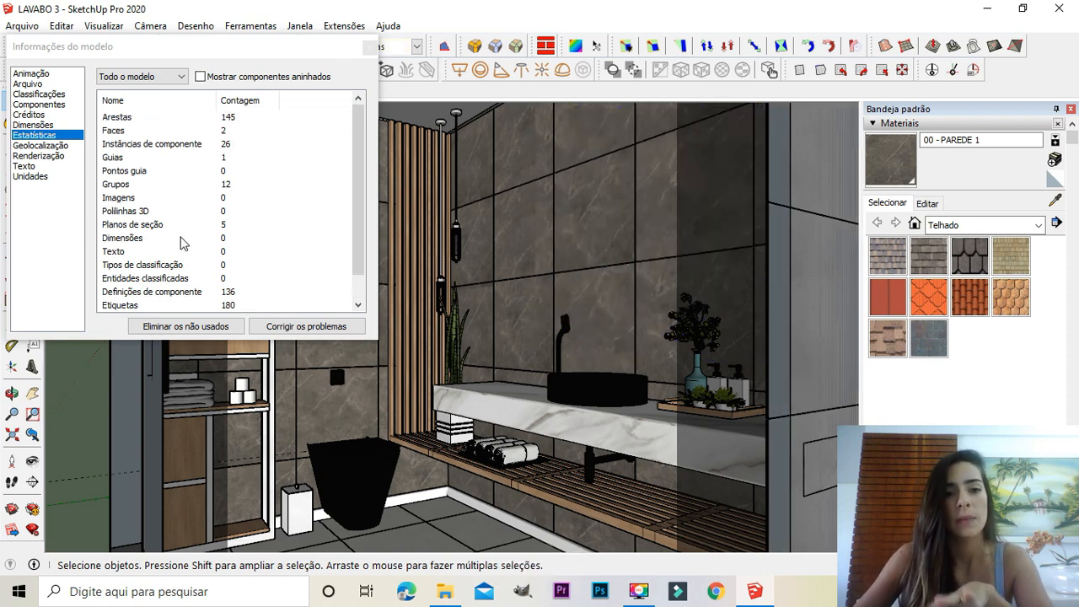
scroll(238, 173, down, 1)
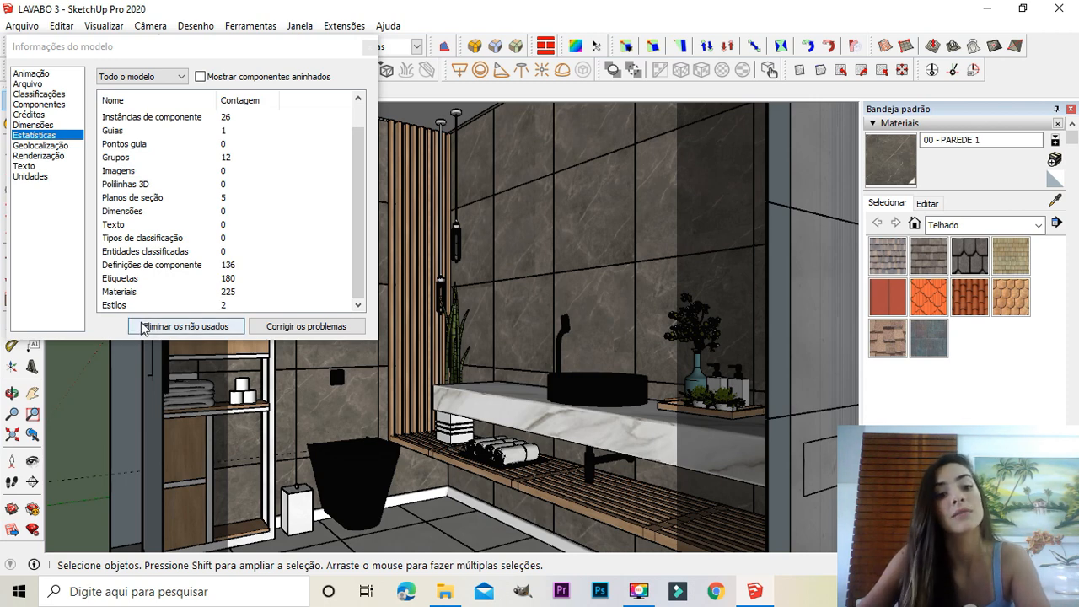
Step: Purge the unused items from the model (Eliminar os não usados) and review the component, tag, material and style counts
click(180, 331)
click(179, 329)
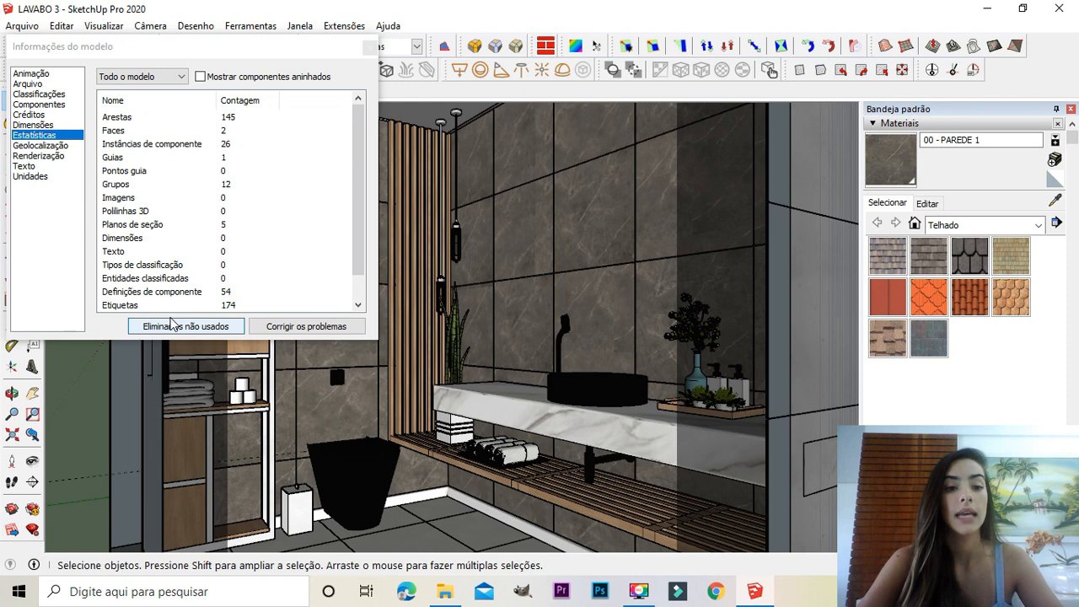
scroll(240, 186, down, 1)
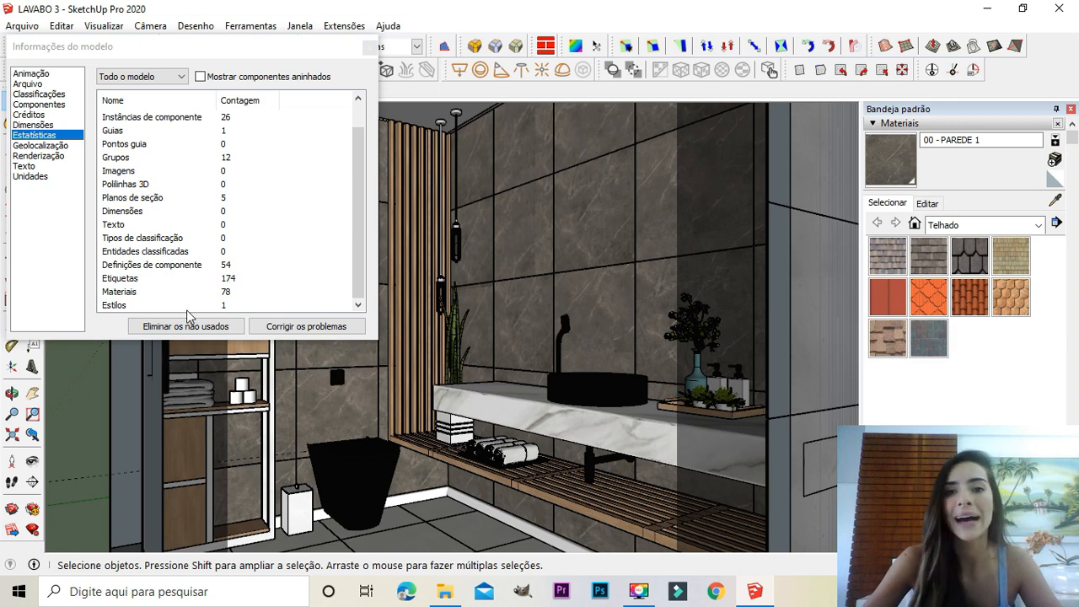
click(227, 294)
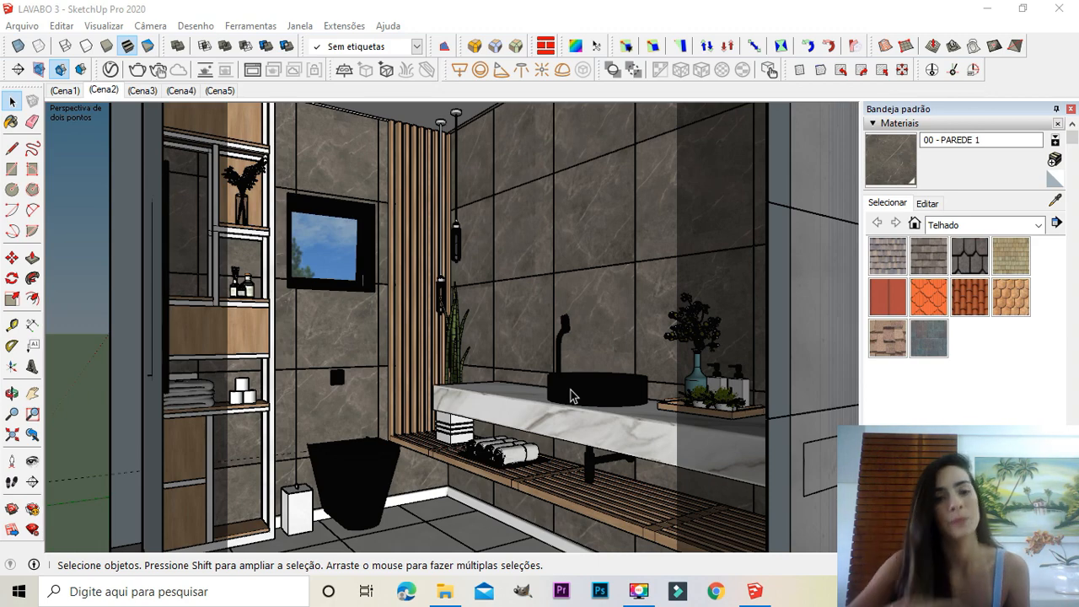
Step: Look up the keyboard shortcut assigned to "criar grupo" in the preferences and leave without changes
click(298, 26)
click(343, 125)
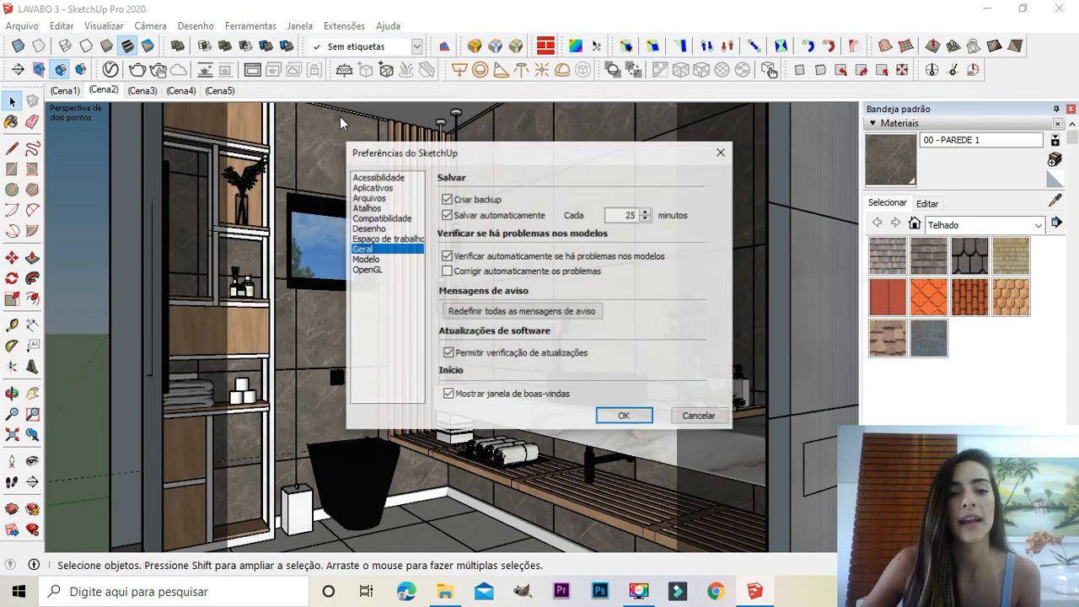
click(365, 208)
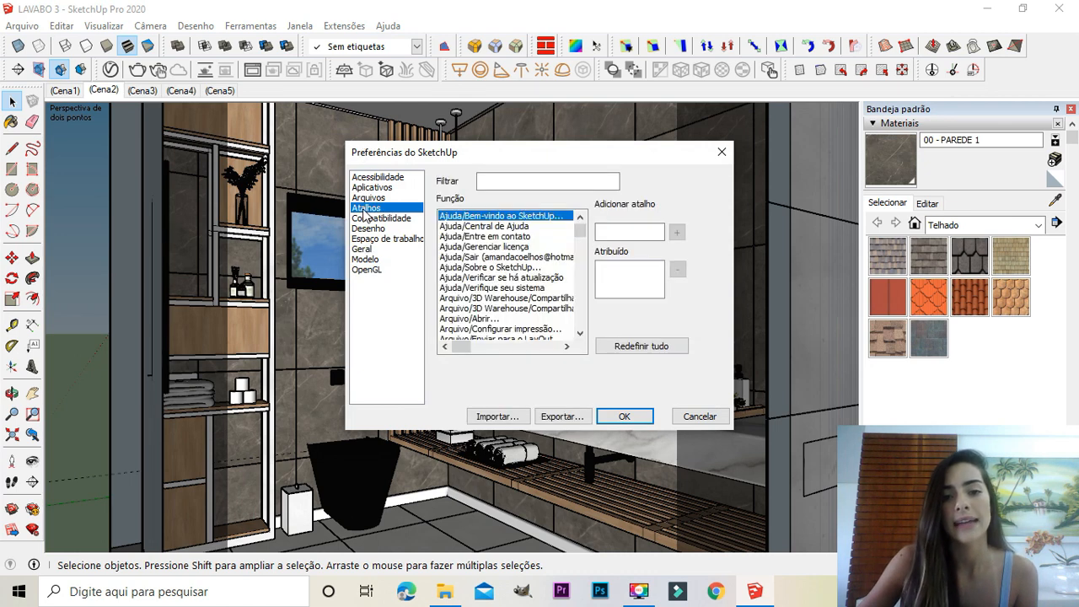
click(511, 180)
text(c)
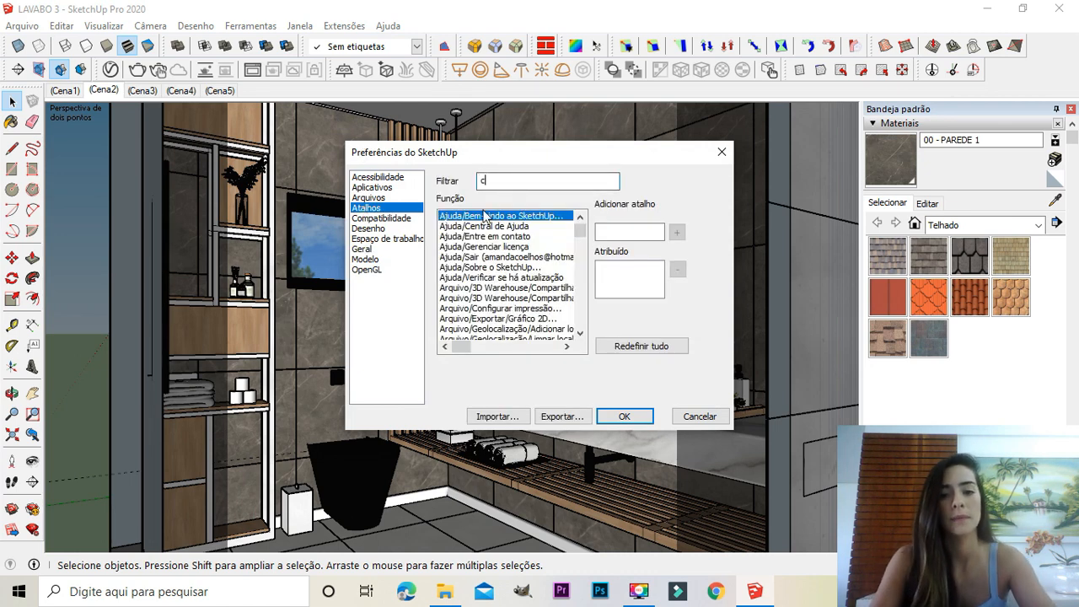
text(riar grupo)
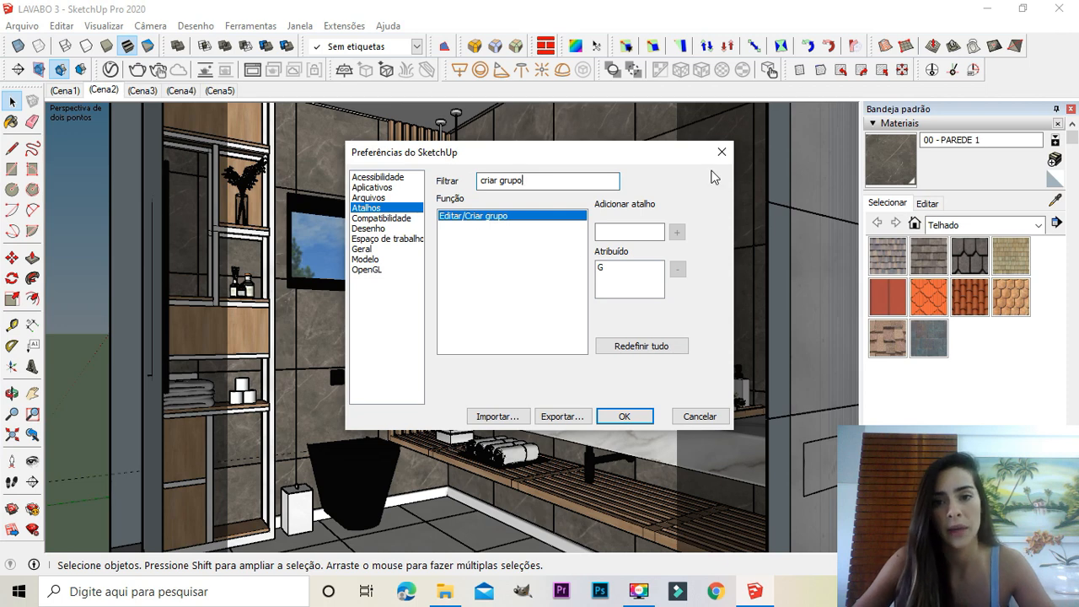
click(701, 416)
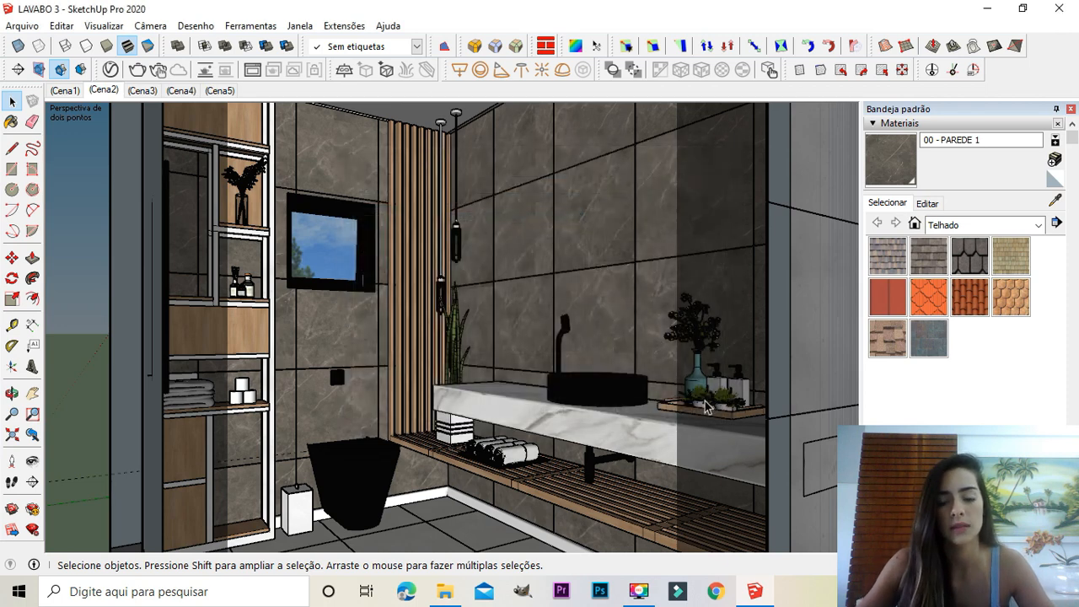
Step: Select all parts of the black toilet and combine them into a single group
click(389, 471)
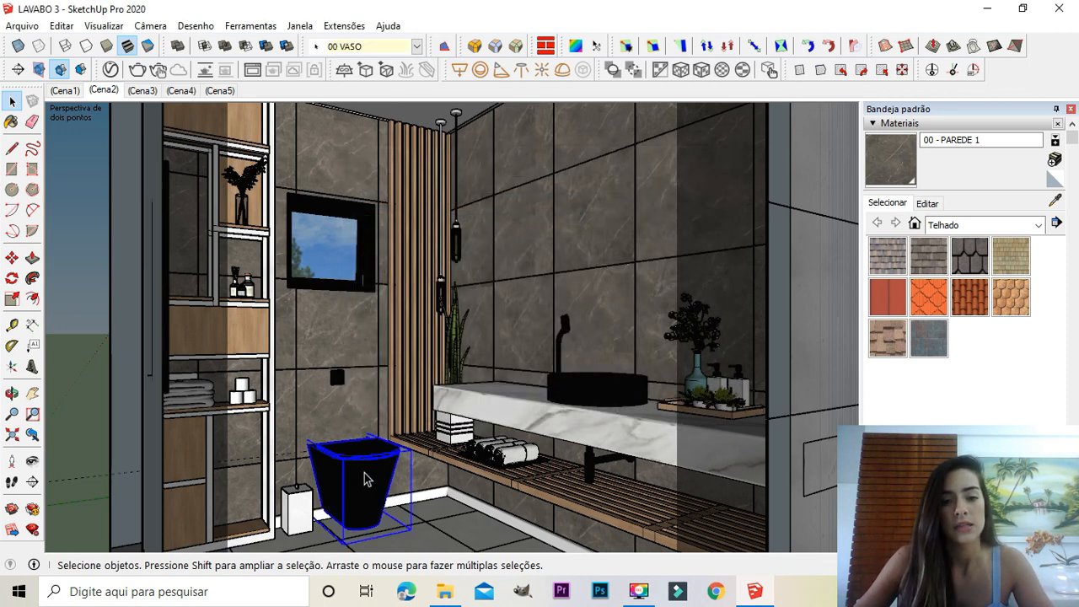
right_click(365, 479)
click(421, 242)
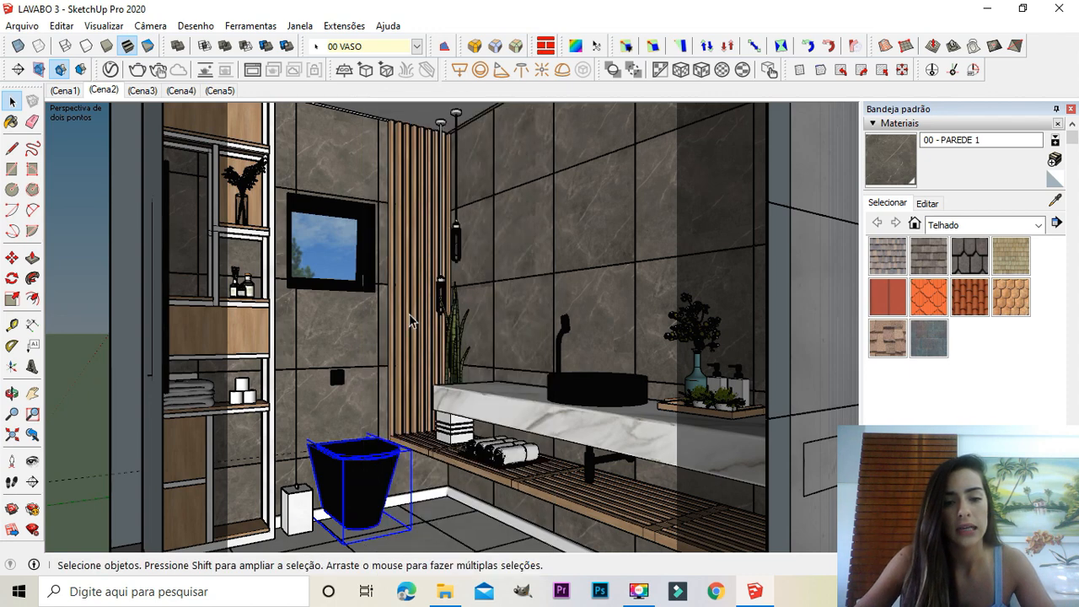
click(326, 504)
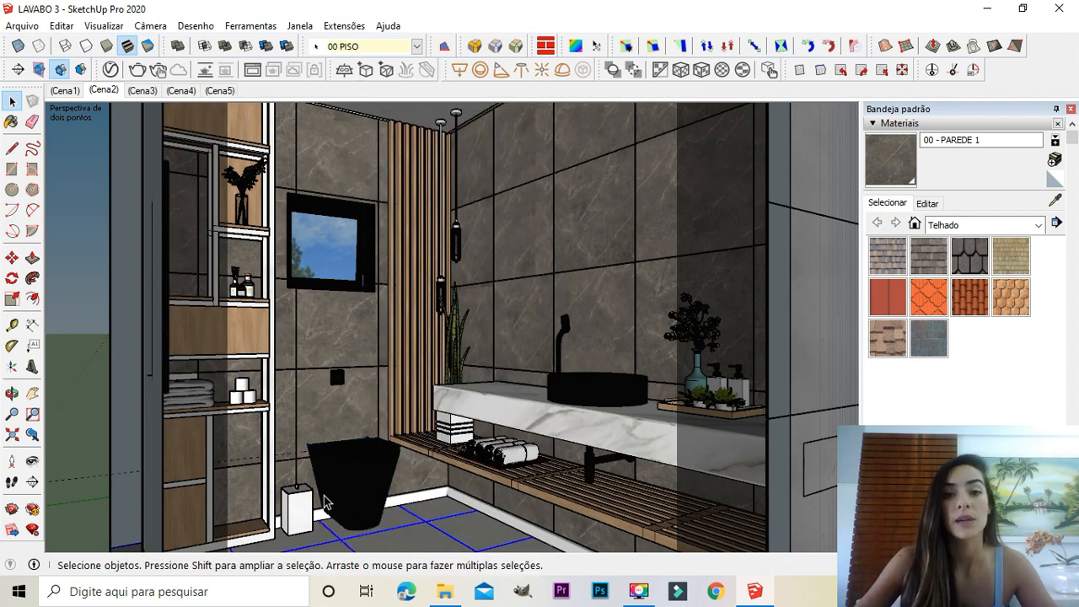
drag(287, 405, 425, 539)
right_click(367, 469)
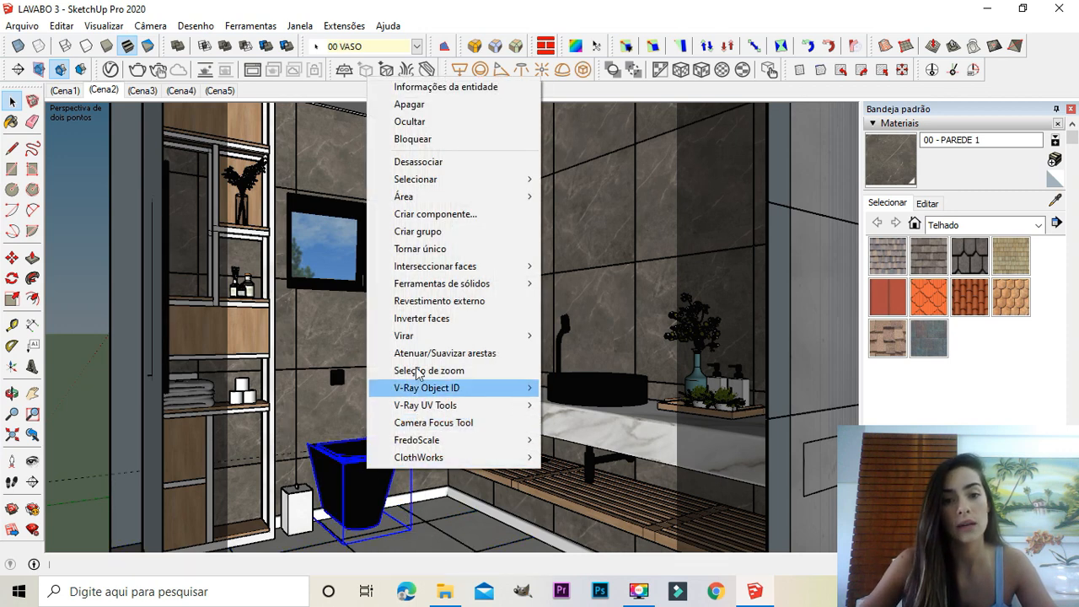
click(419, 233)
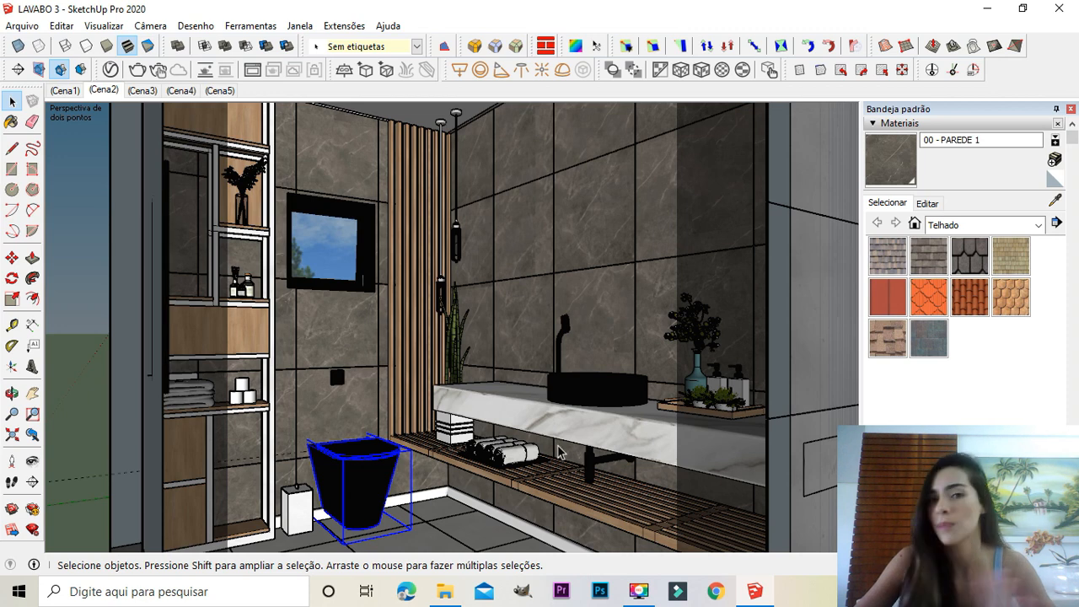
Step: Find "criar grupo" in the shortcut preferences and assign the shortcut G to it, confirming the reassignment
click(300, 27)
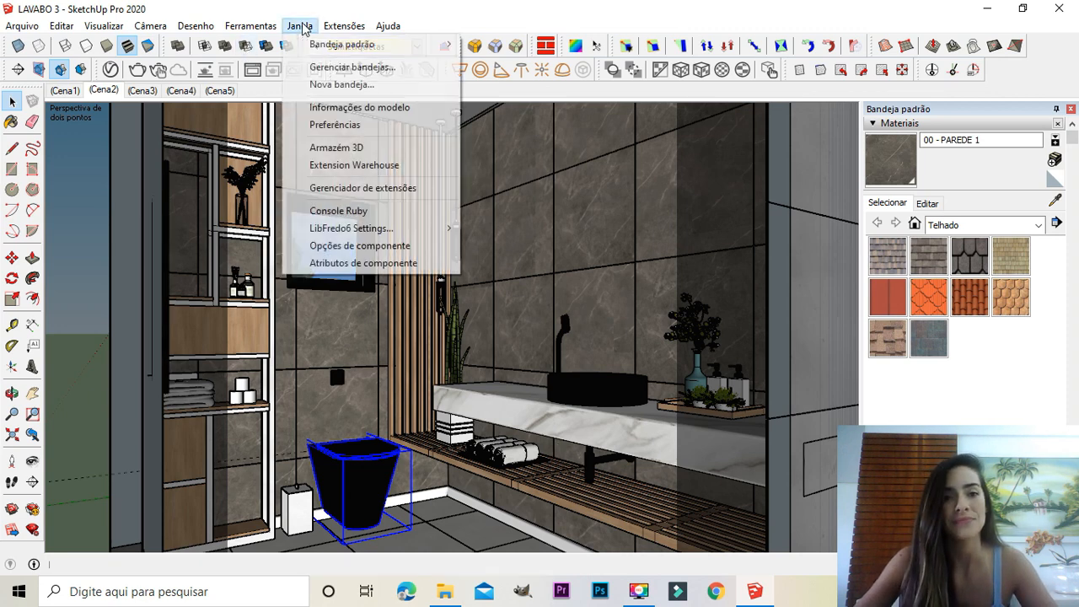
click(363, 125)
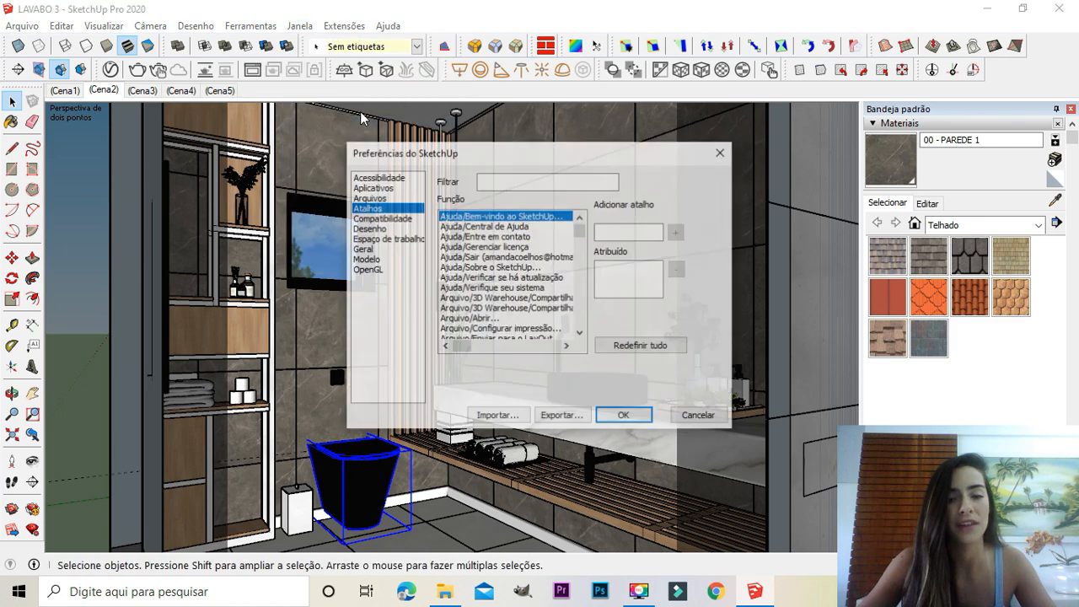
click(518, 179)
text(c)
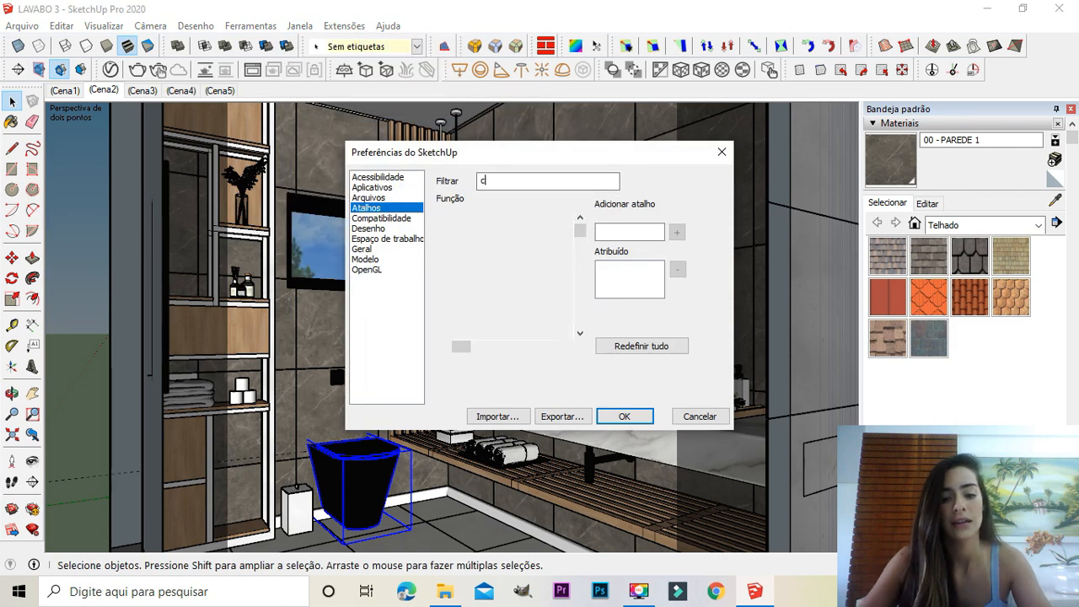
text(riar grupo)
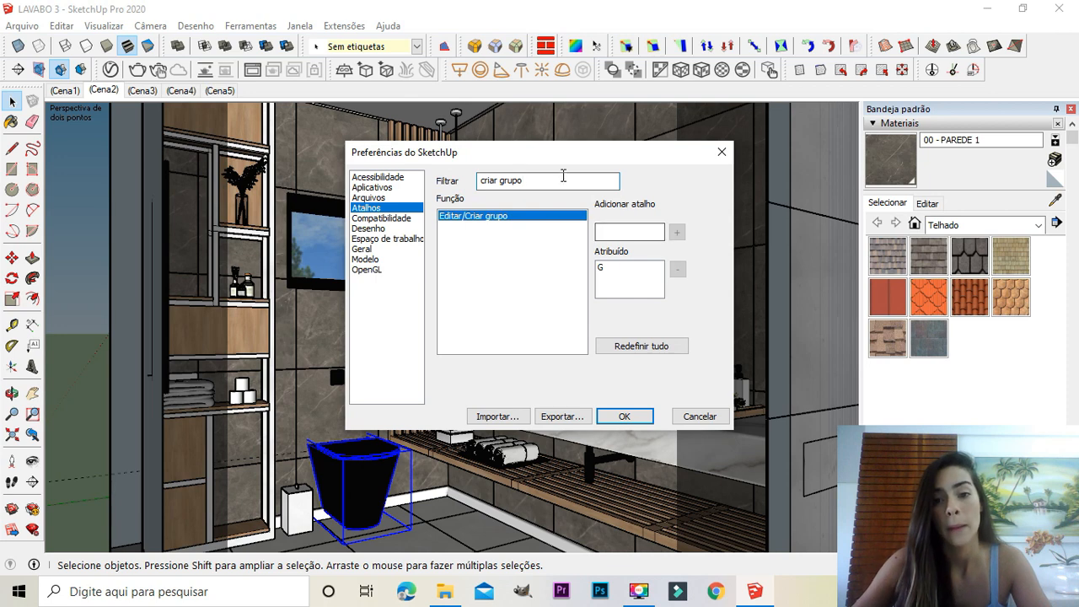
click(632, 230)
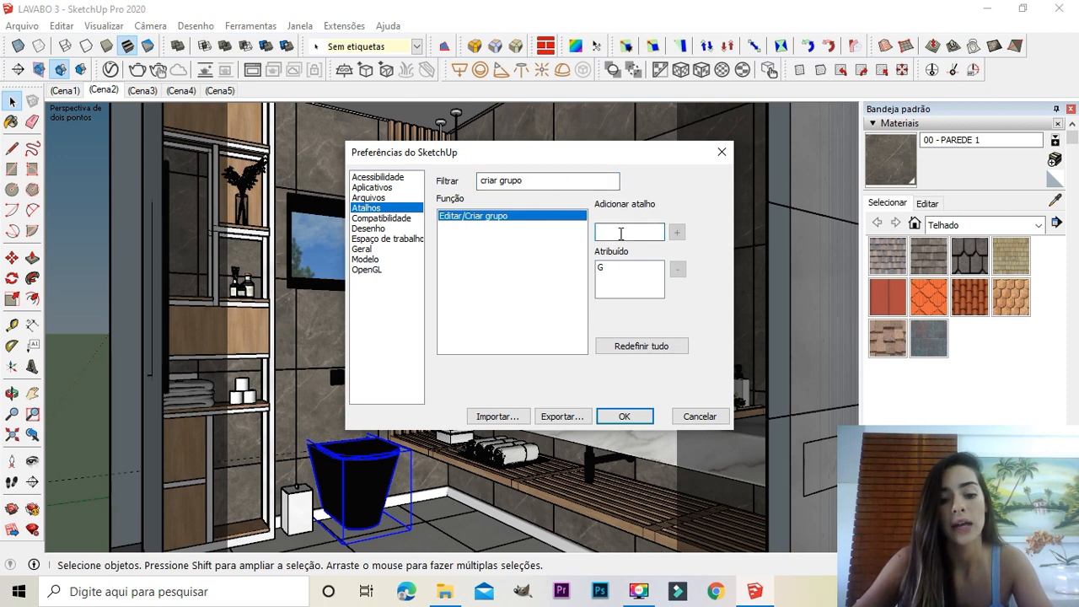
key(g)
click(676, 233)
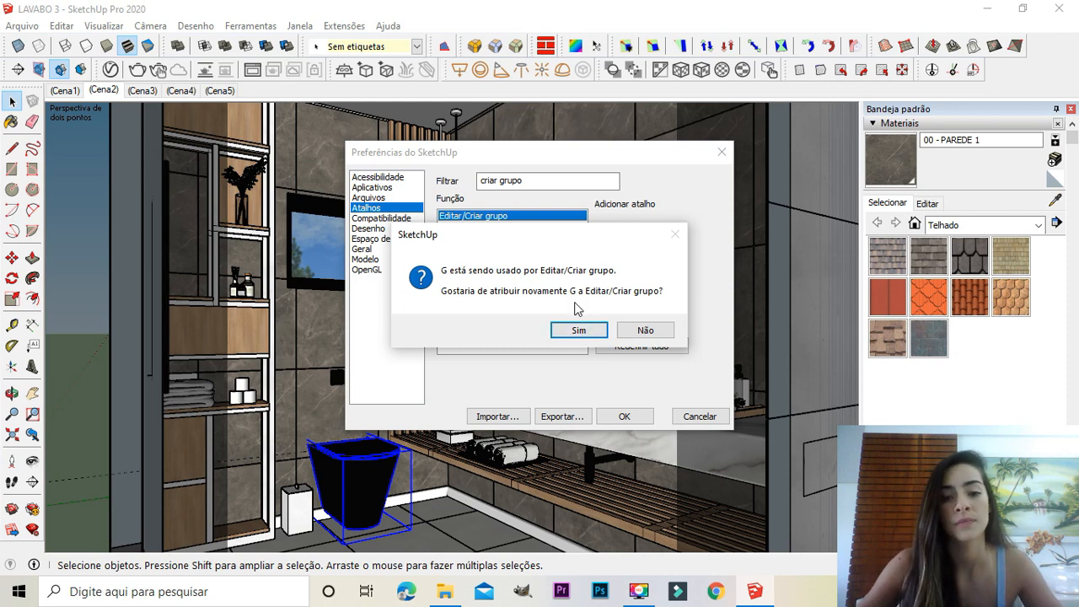
click(578, 331)
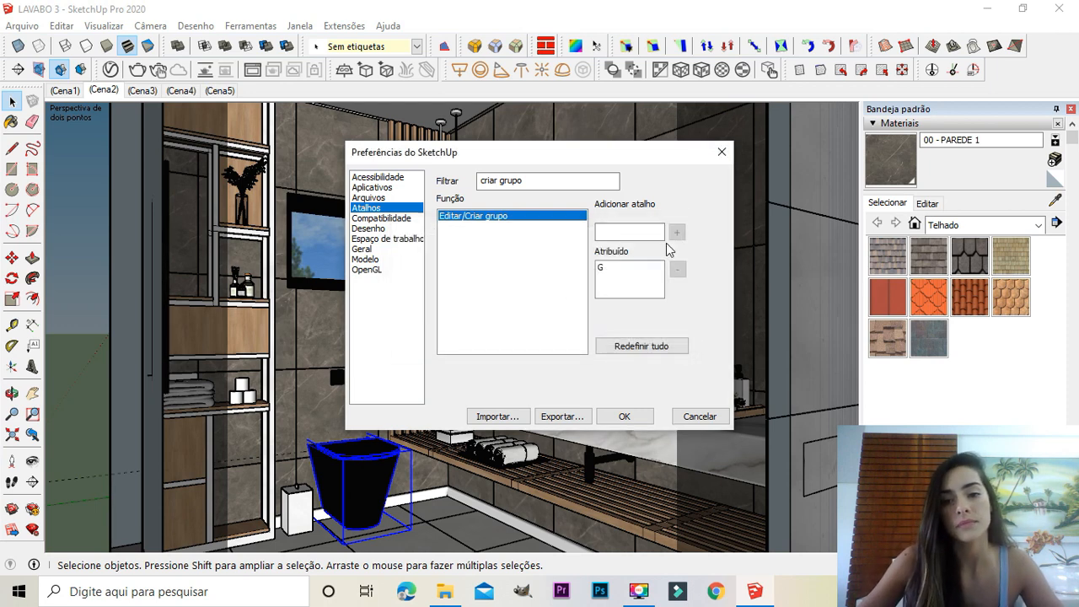
click(624, 416)
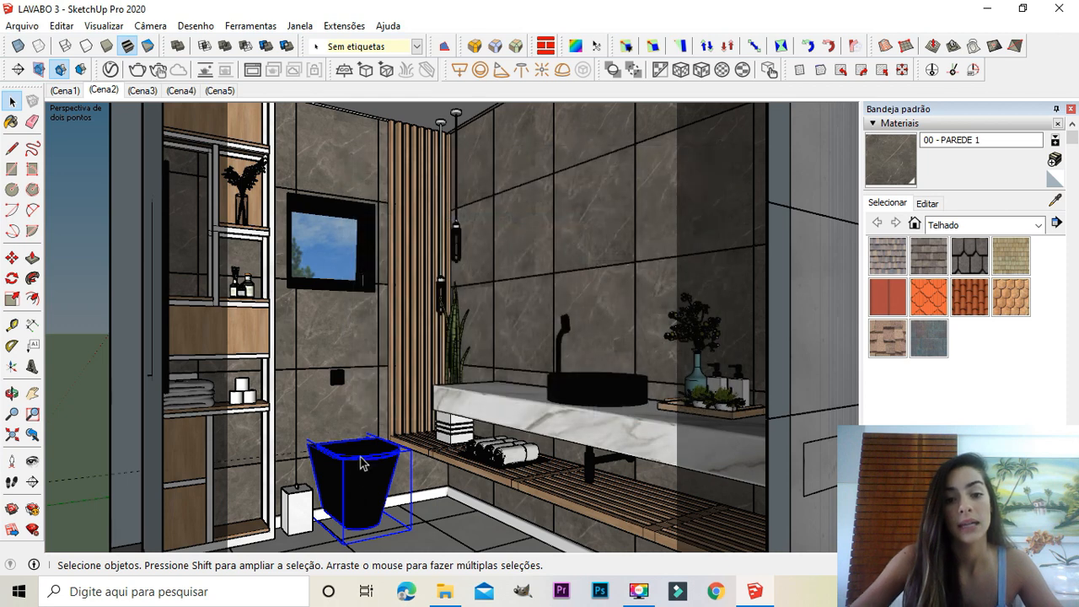
Step: Explode the toilet's outer group and its nested group, and check the separated parts by selecting them
right_click(359, 462)
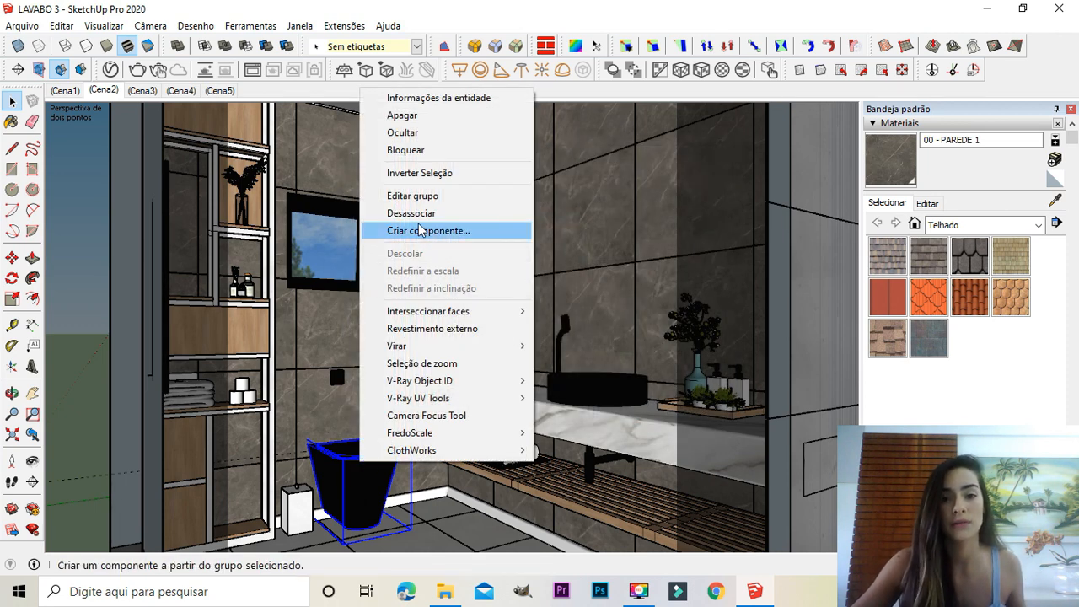
click(417, 215)
right_click(364, 491)
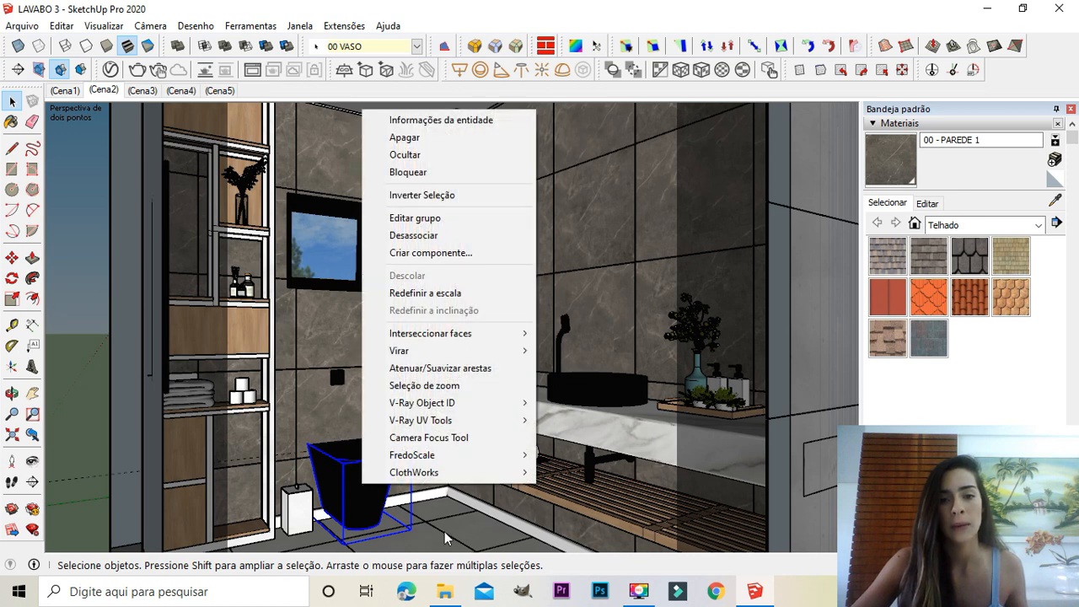
click(413, 235)
click(402, 519)
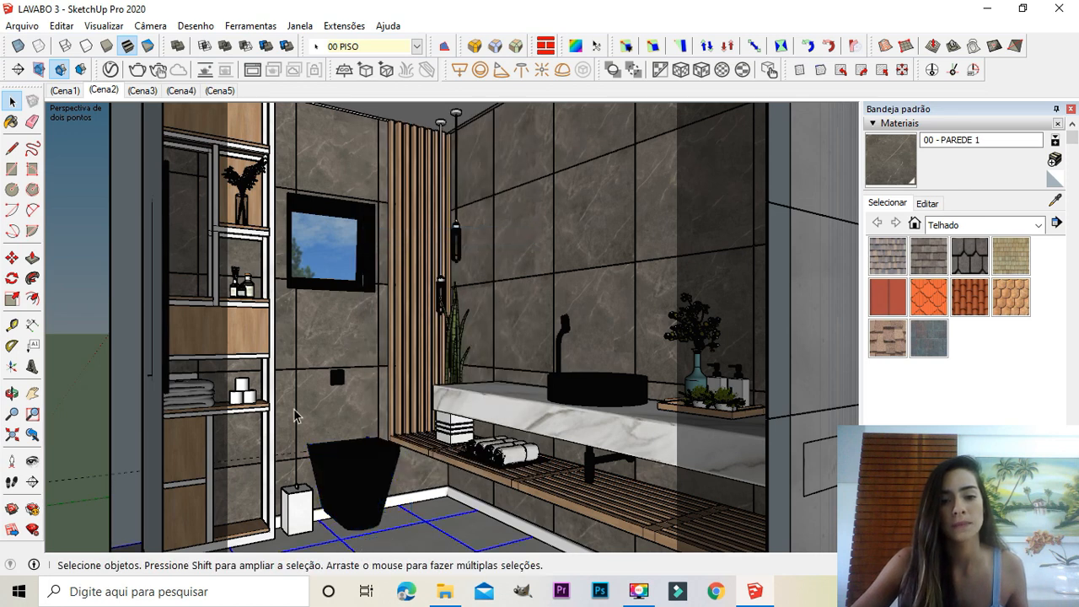
click(295, 415)
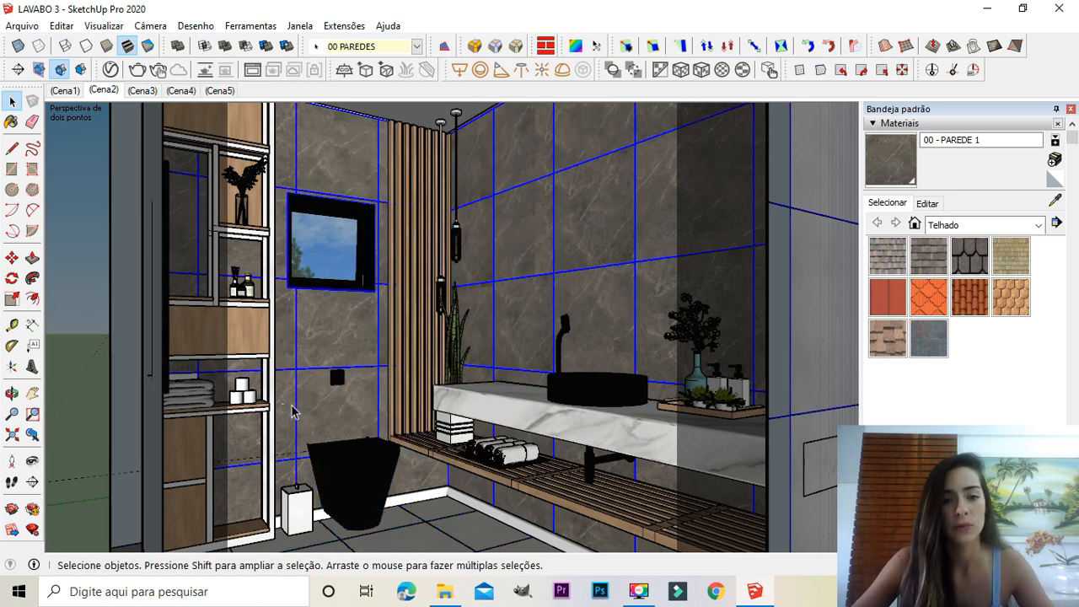
click(380, 480)
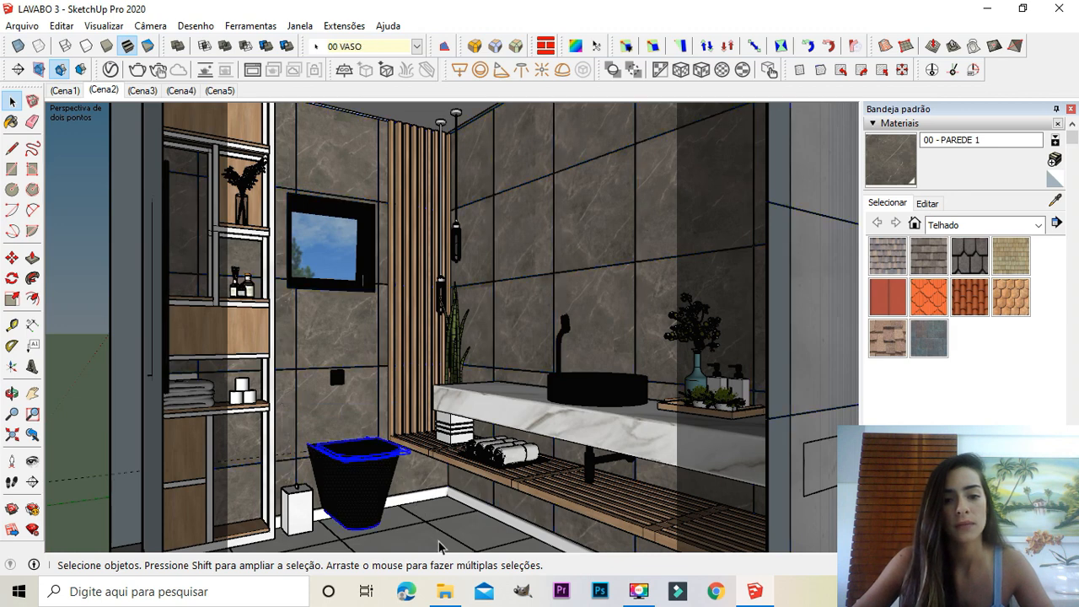
click(388, 480)
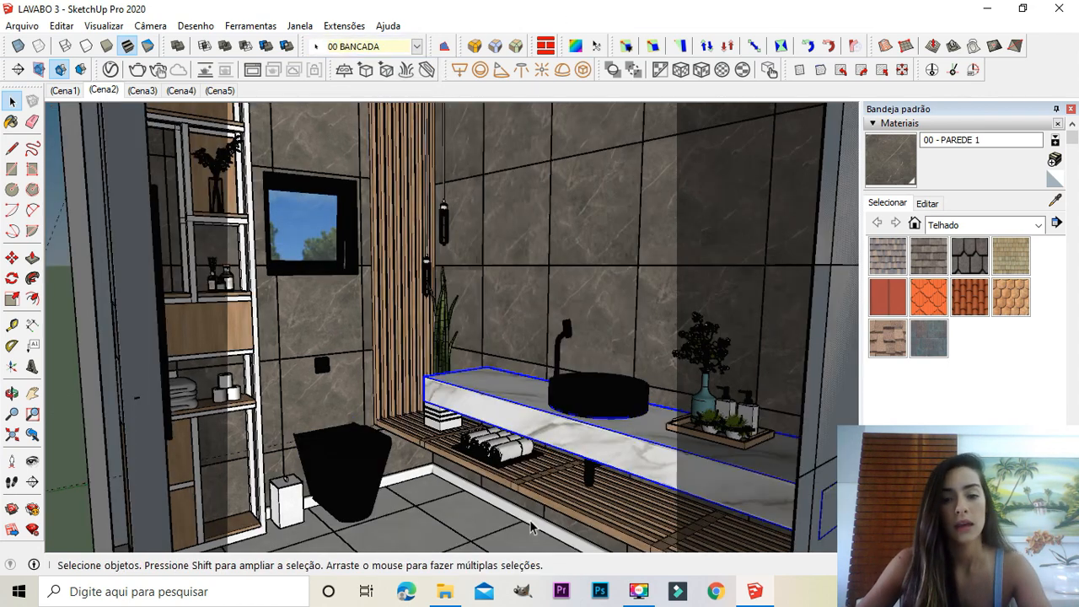
Step: Select the white skirting and examine the tap, round basin and marble countertop up close
click(531, 523)
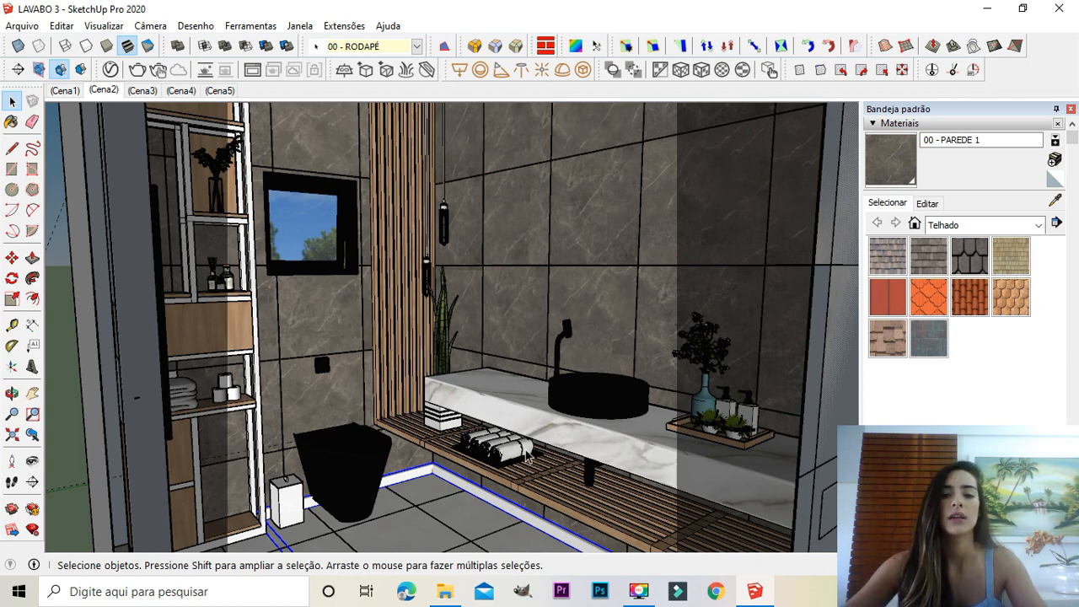
scroll(556, 253, up, 5)
scroll(552, 287, up, 3)
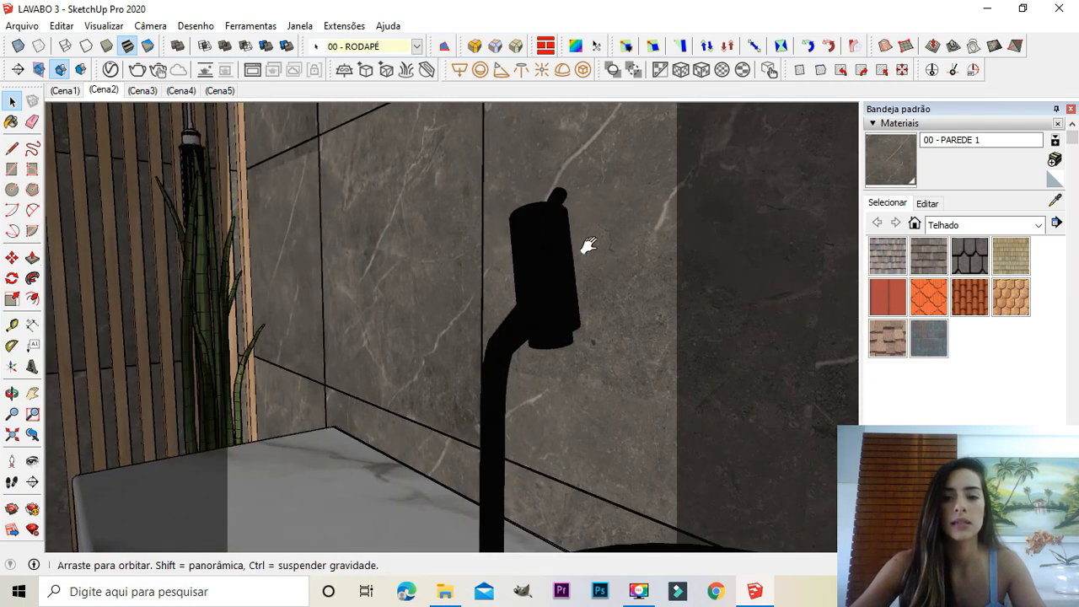
shift+middle_drag(585, 245, 366, 260)
shift+middle_drag(626, 278, 556, 288)
middle_drag(556, 288, 624, 287)
scroll(279, 316, down, 3)
shift+middle_drag(445, 284, 533, 269)
scroll(511, 313, down, 4)
shift+middle_drag(655, 219, 403, 342)
middle_drag(658, 270, 354, 308)
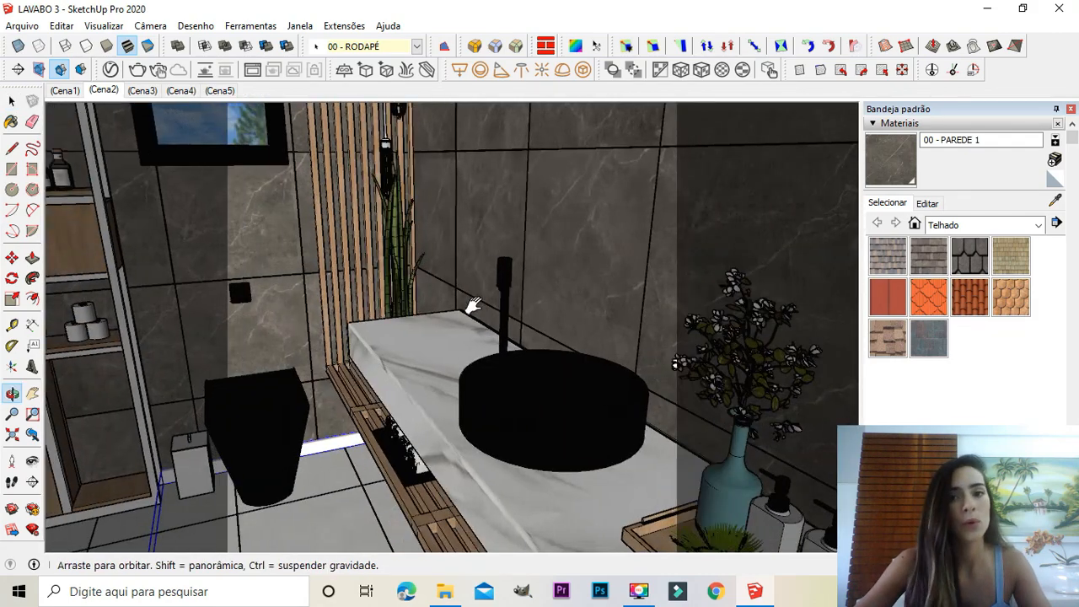
key(space)
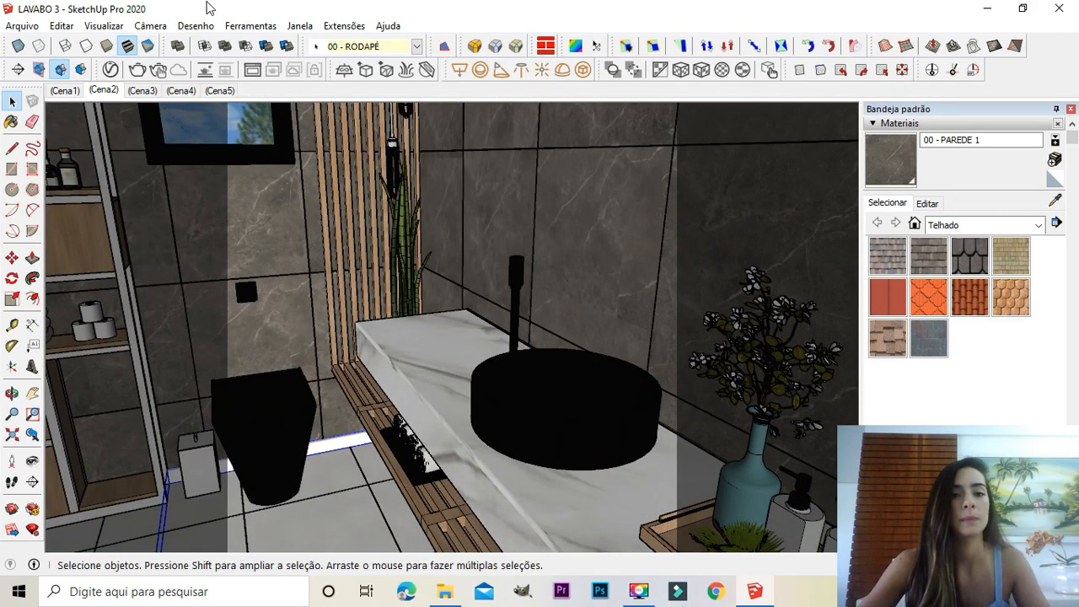
Step: Find the component-editing function "OCULTAR O" in the shortcut preferences and assign the shortcut W to it, confirming the reassignment
click(300, 26)
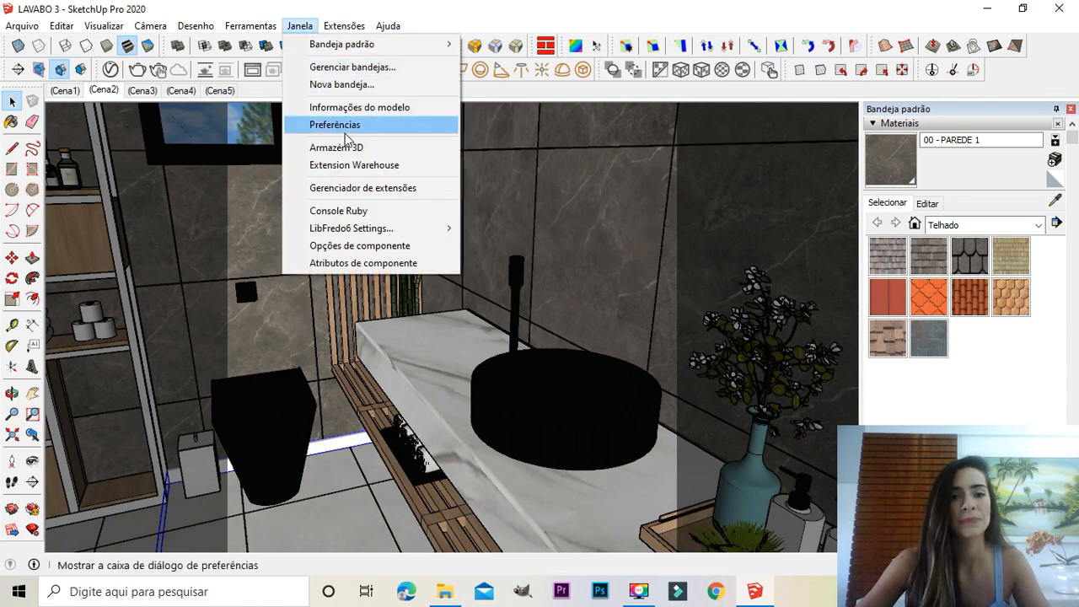
click(342, 126)
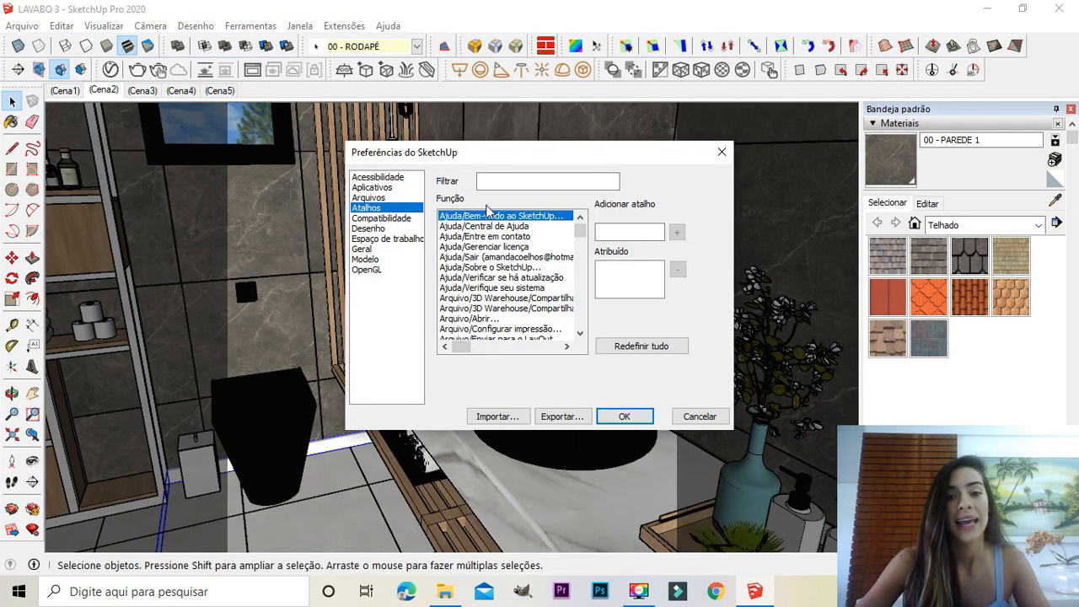
click(503, 184)
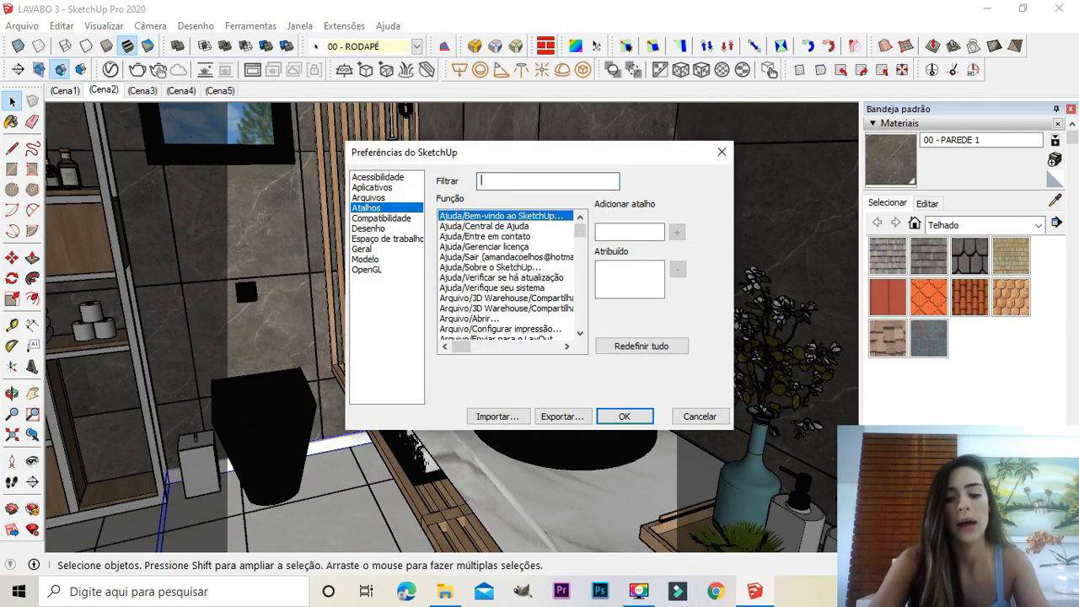
text(OCULTAR O)
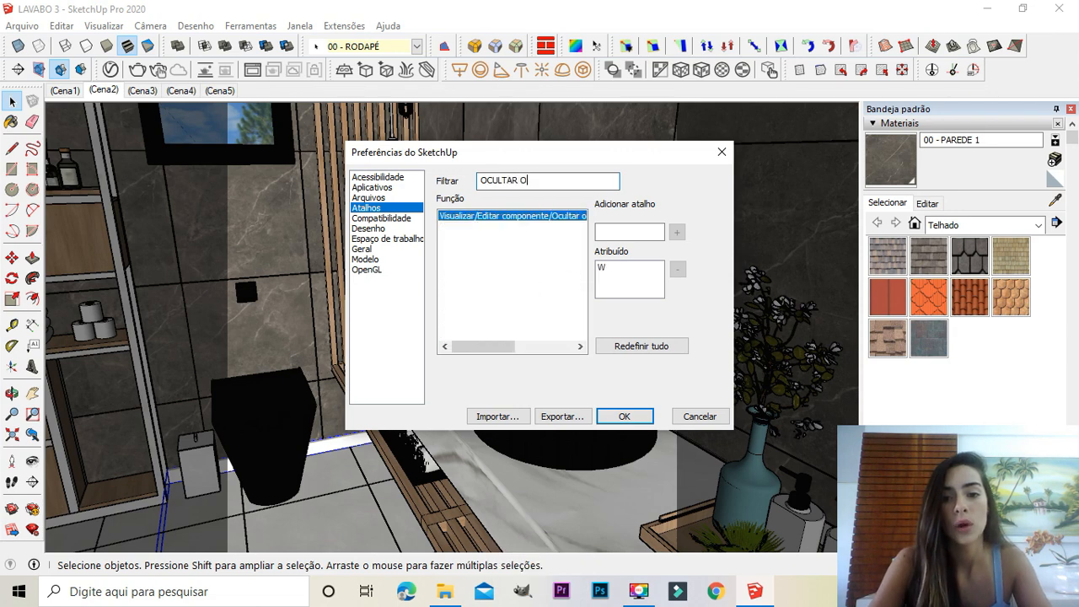
click(512, 219)
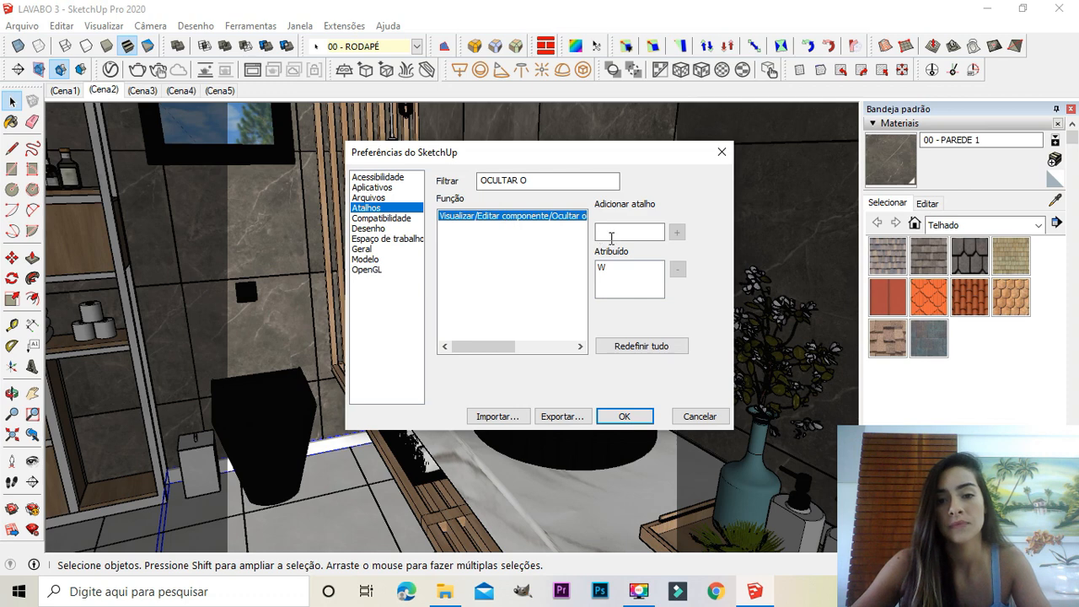
click(628, 231)
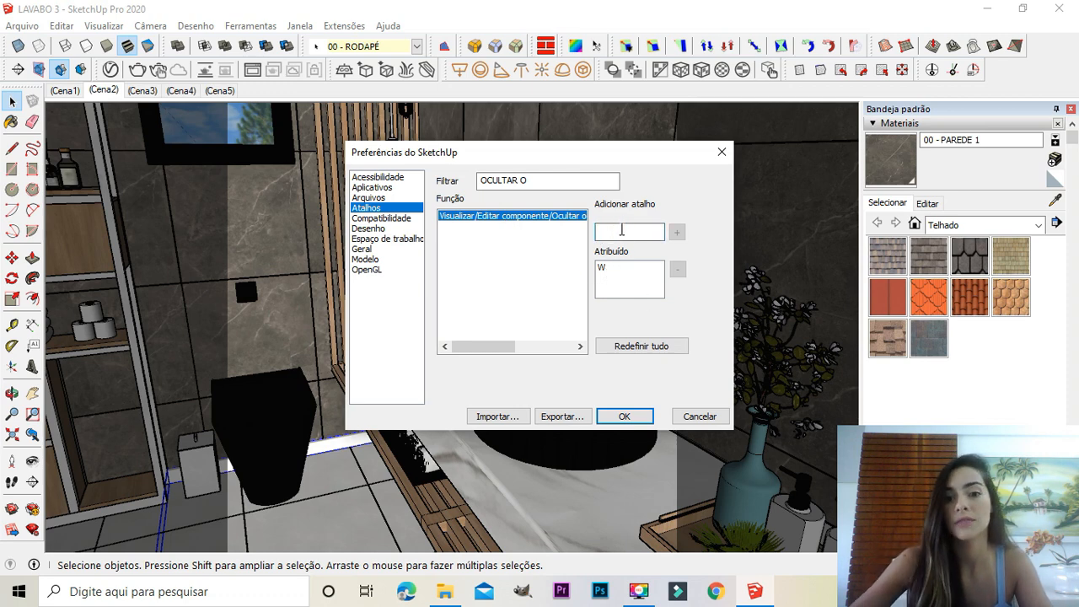
text(W)
click(681, 235)
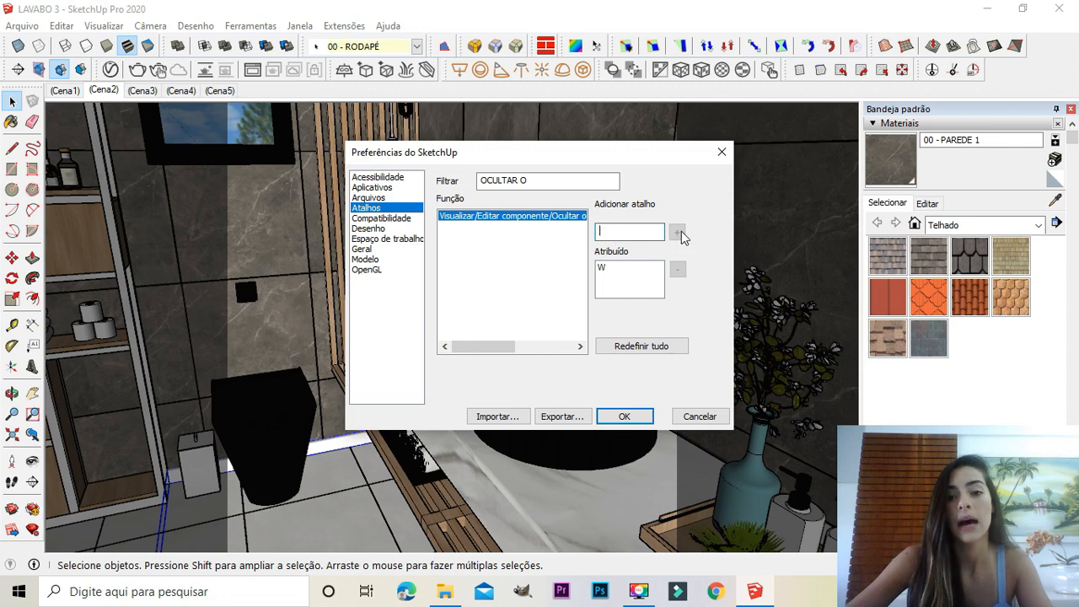
text(W)
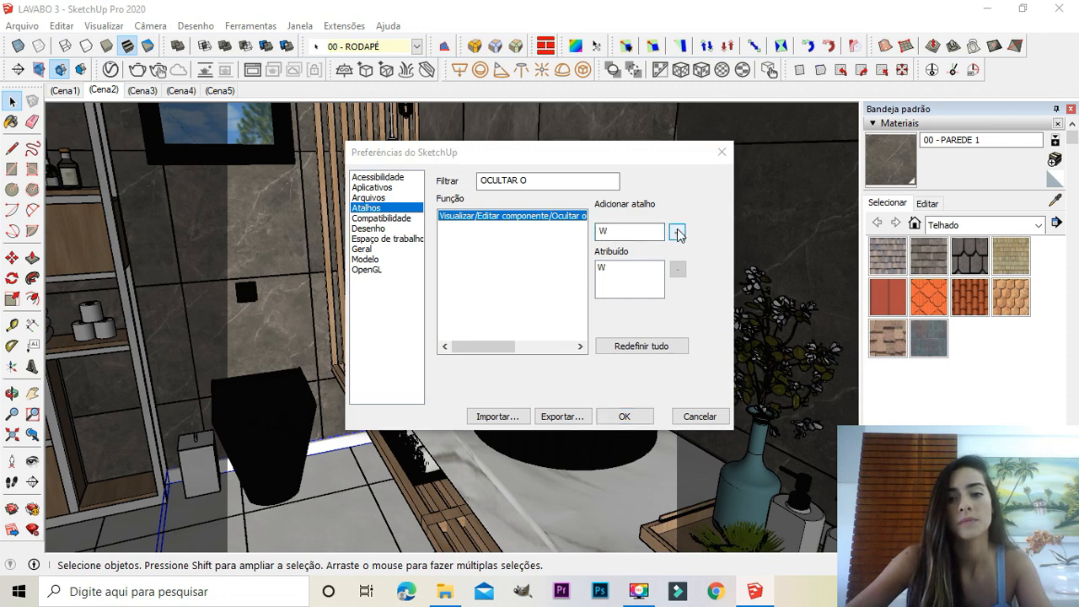
click(677, 232)
click(575, 341)
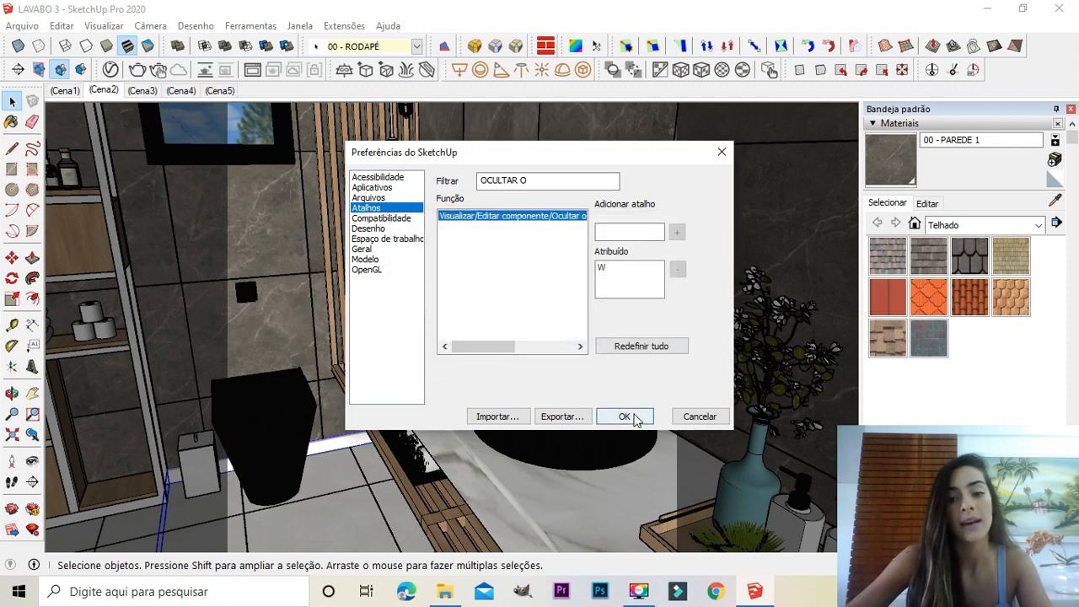
click(624, 417)
Step: Open the slatted wood panel's group for editing and hide the rest of the model to isolate it
key(space)
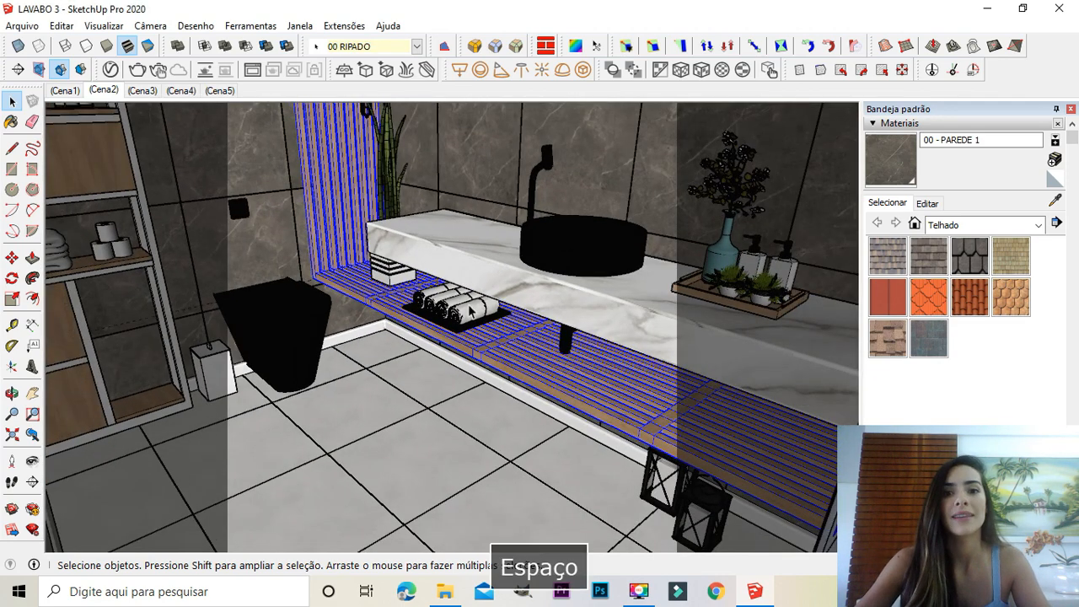
click(437, 403)
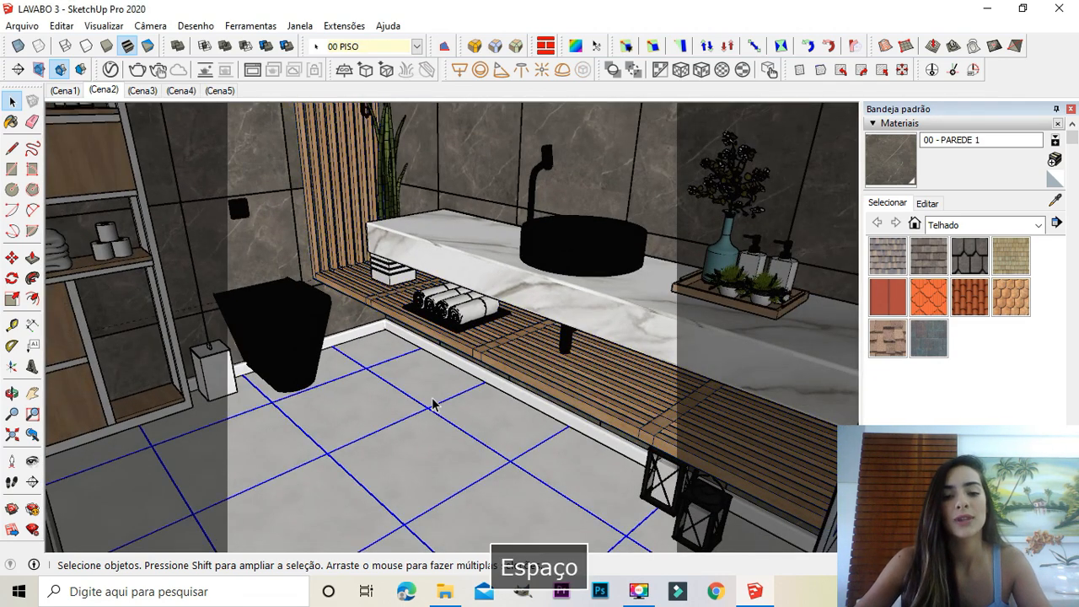
click(507, 345)
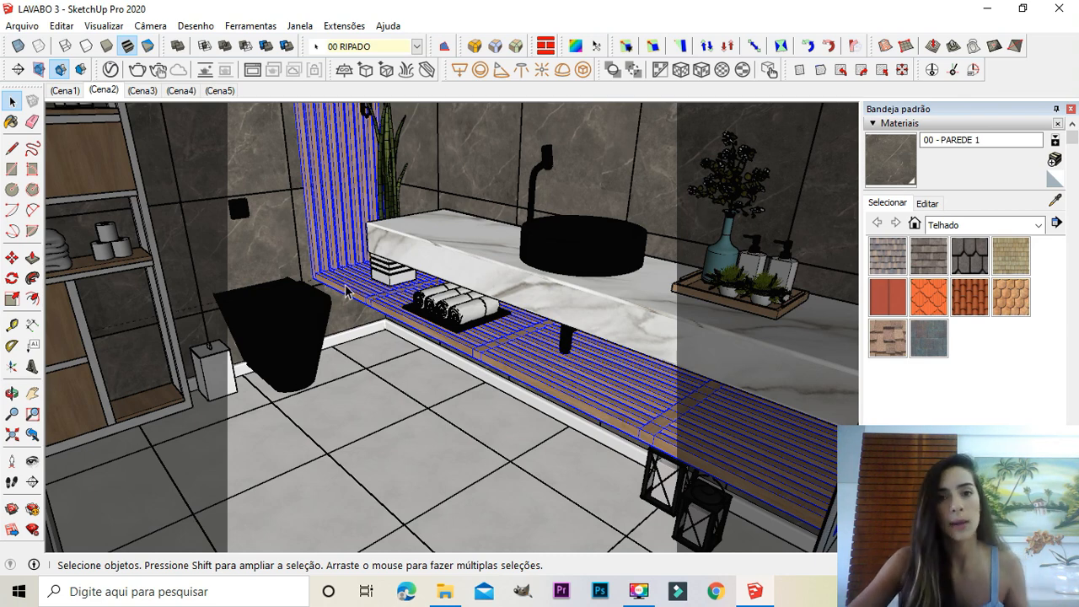
double_click(504, 342)
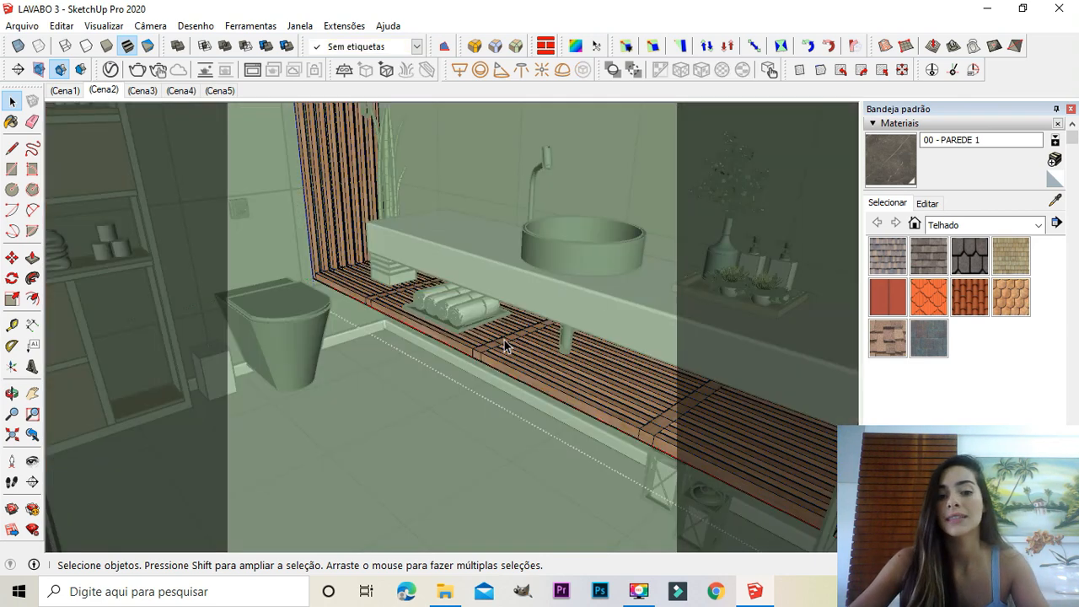
click(504, 340)
key(i)
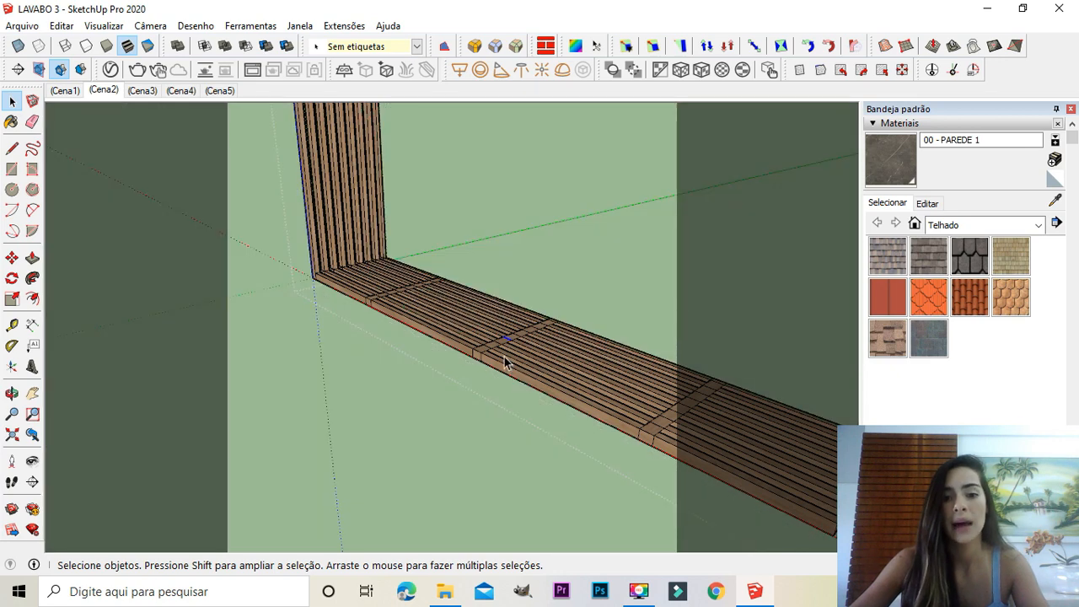
Step: Examine the isolated slats from several angles and up close, show the rest of the model again and leave the group
scroll(488, 325, down, 8)
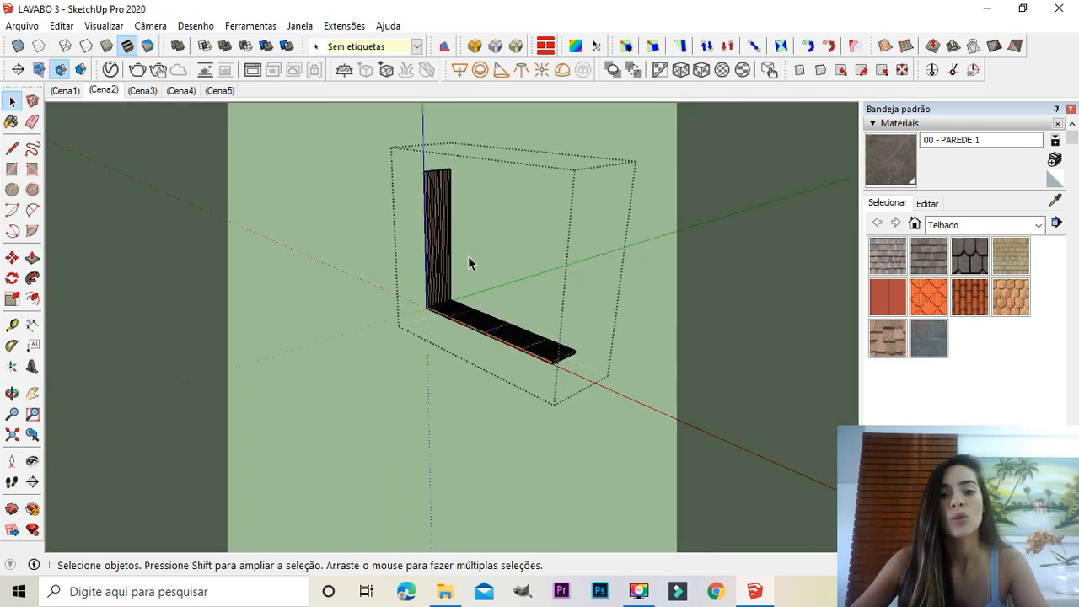
scroll(468, 255, up, 4)
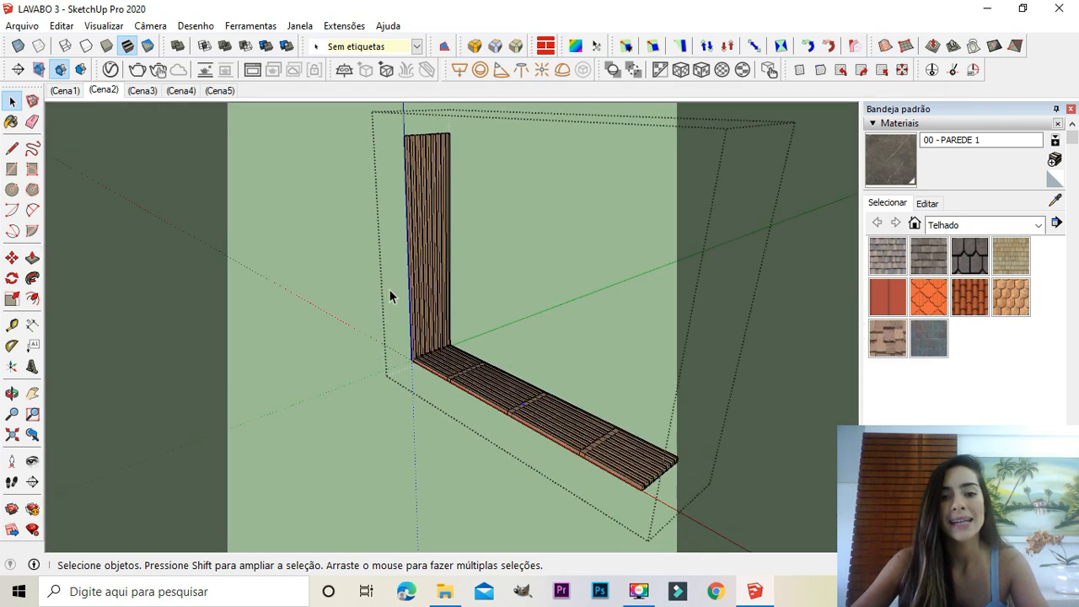
click(646, 390)
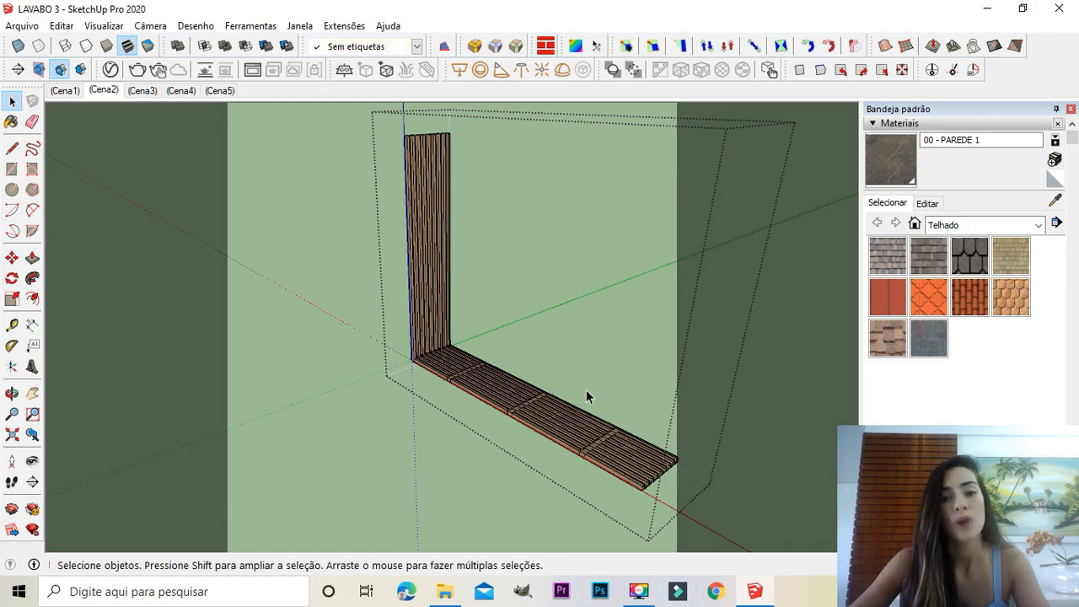
scroll(531, 390, up, 5)
middle_drag(529, 390, 231, 375)
scroll(487, 432, up, 5)
scroll(493, 430, down, 5)
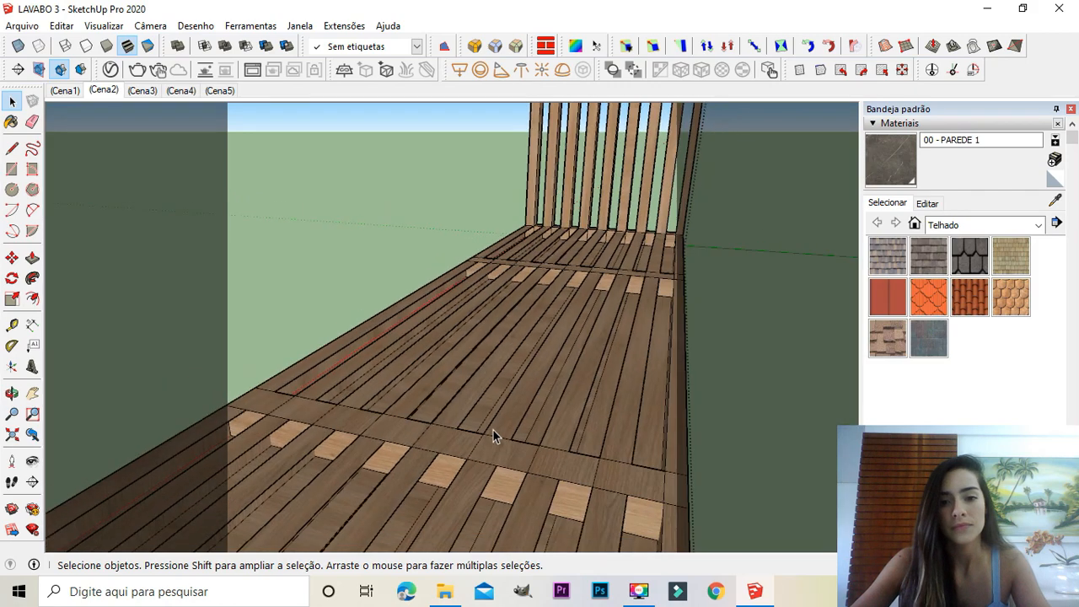
middle_drag(497, 430, 465, 435)
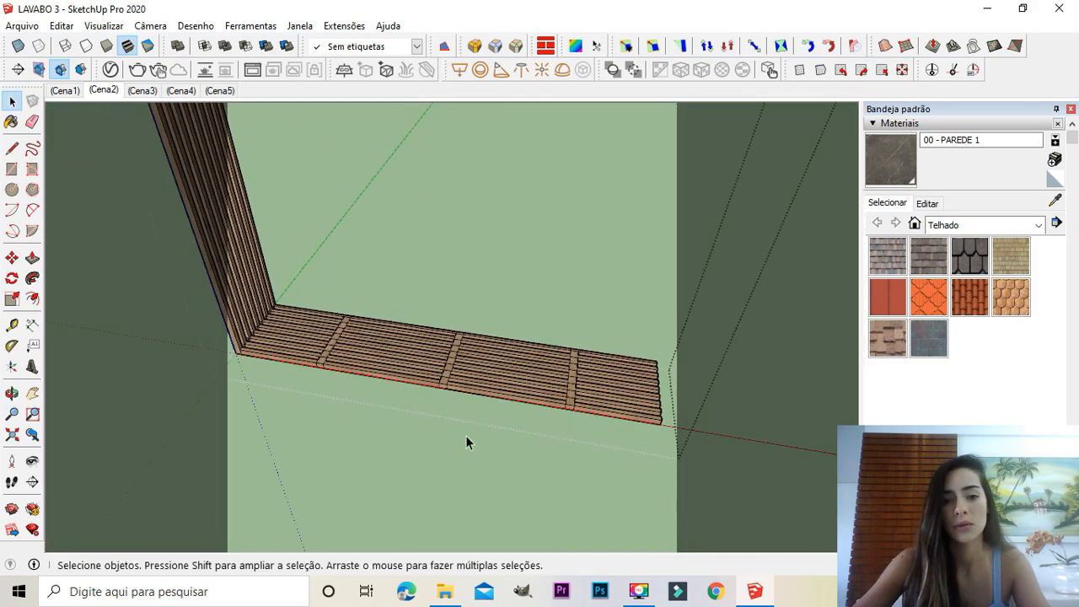
middle_drag(540, 364, 479, 356)
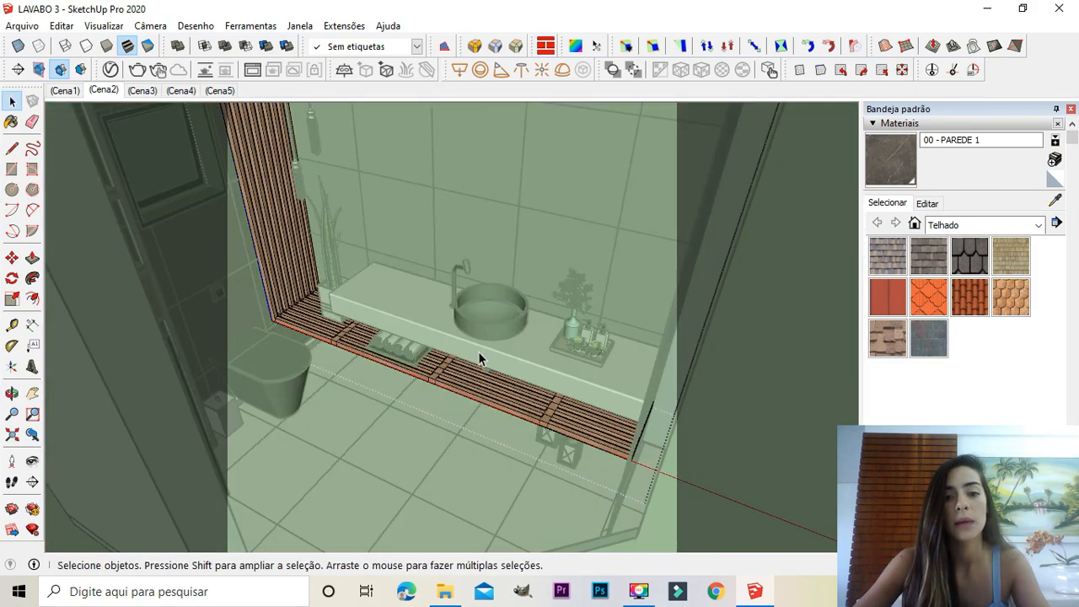
key(Escape)
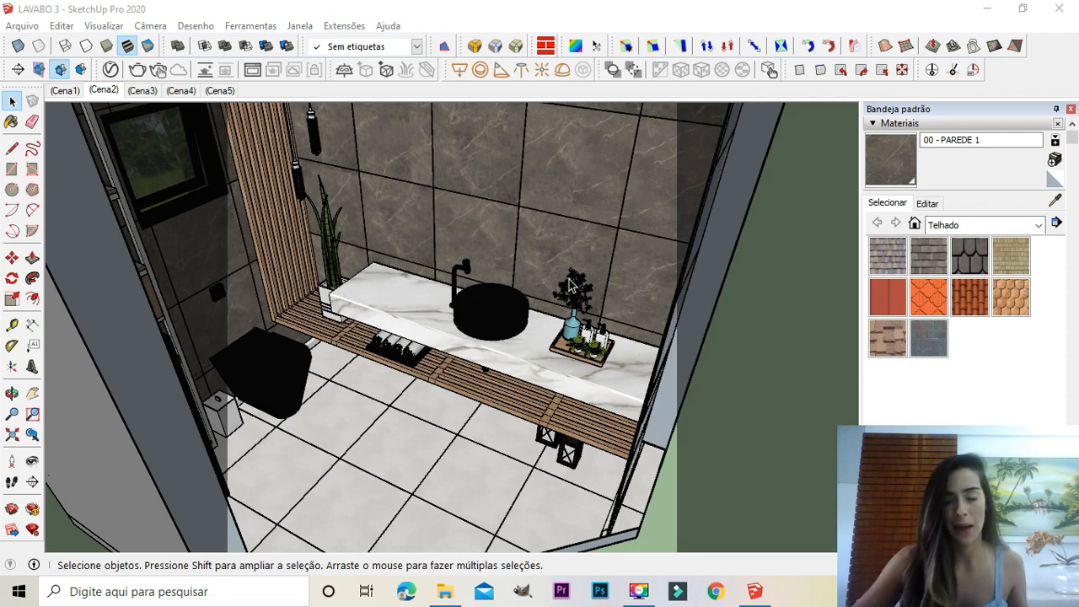
Step: Collapse the materials, styles and shadows sections and bring the tag list (Etiquetas) into view
click(883, 124)
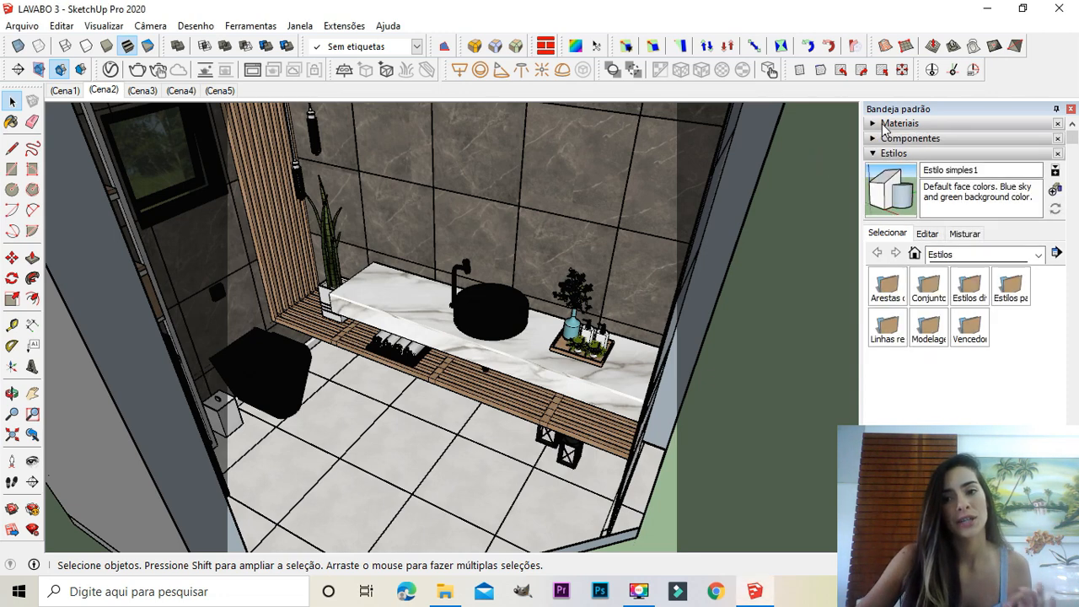
click(891, 156)
click(892, 163)
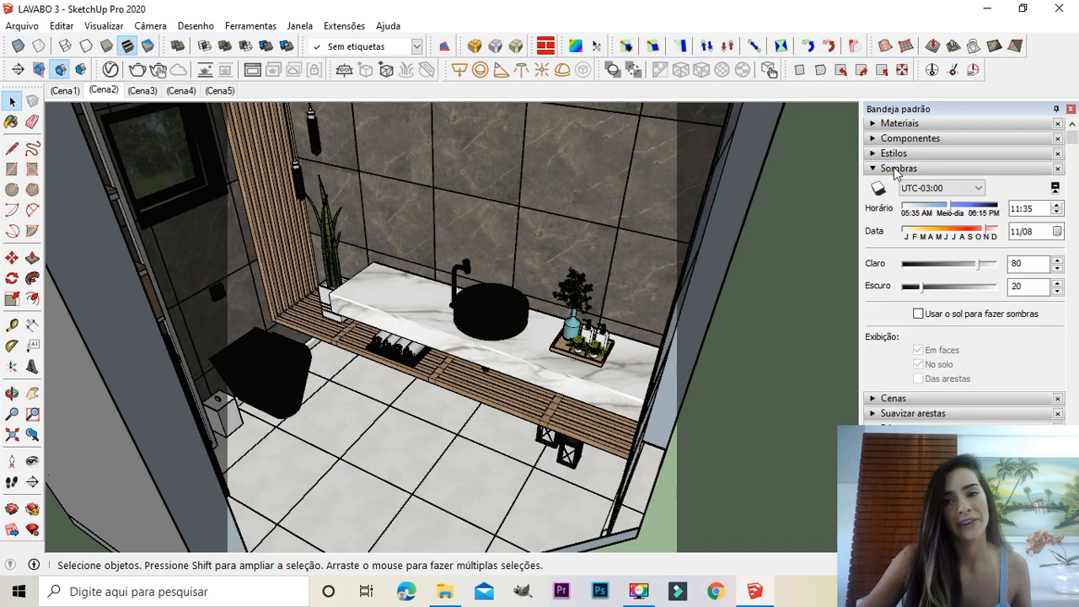
click(895, 169)
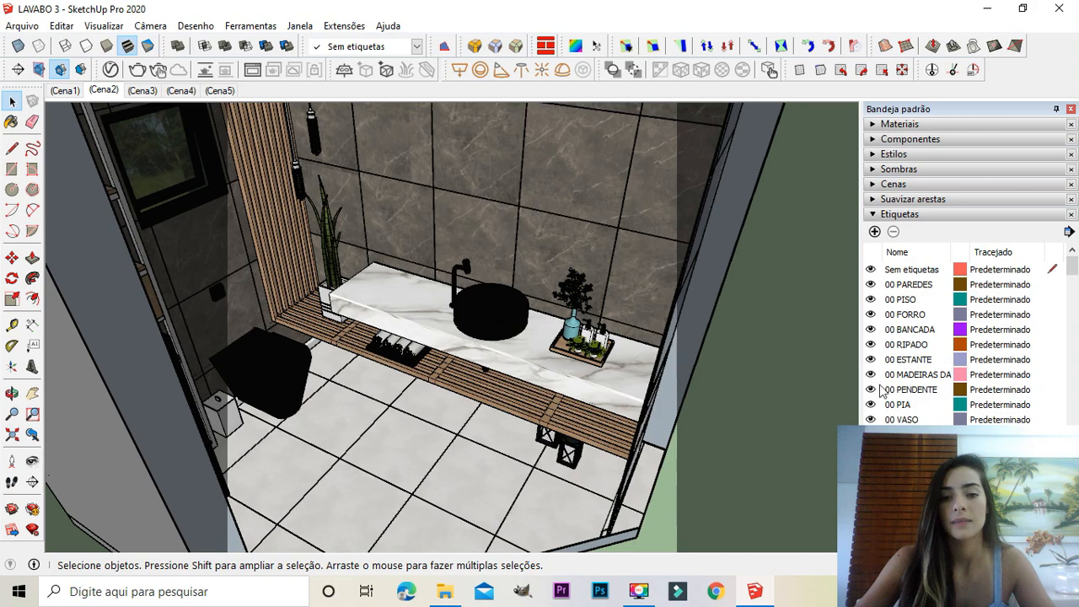
Step: Hide the slatted wood panel that runs up the wall and under the marble countertop
middle_drag(629, 454, 441, 172)
click(463, 151)
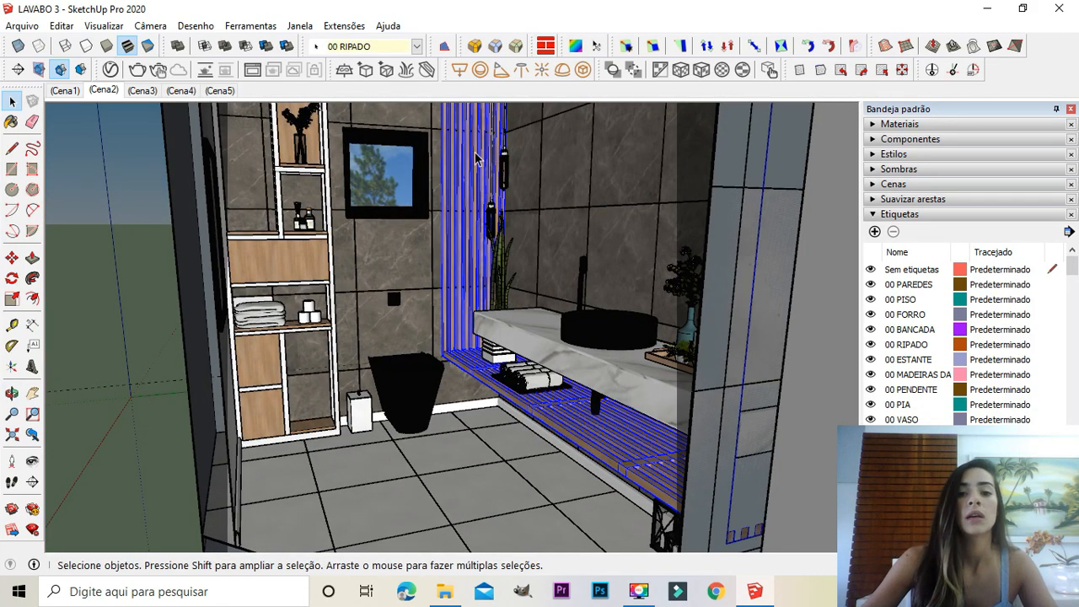
right_click(474, 150)
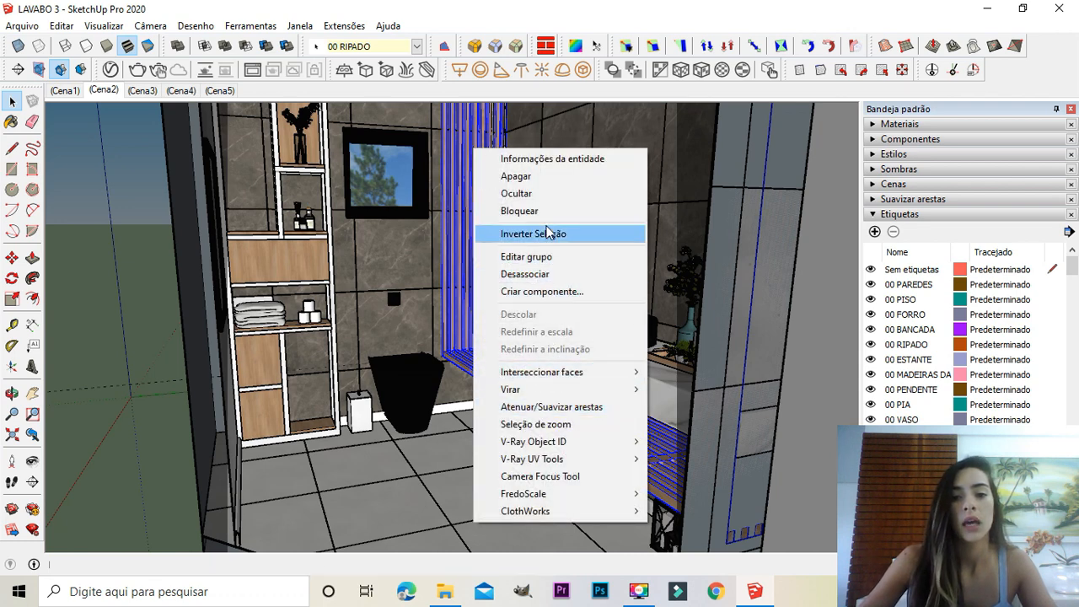
click(549, 193)
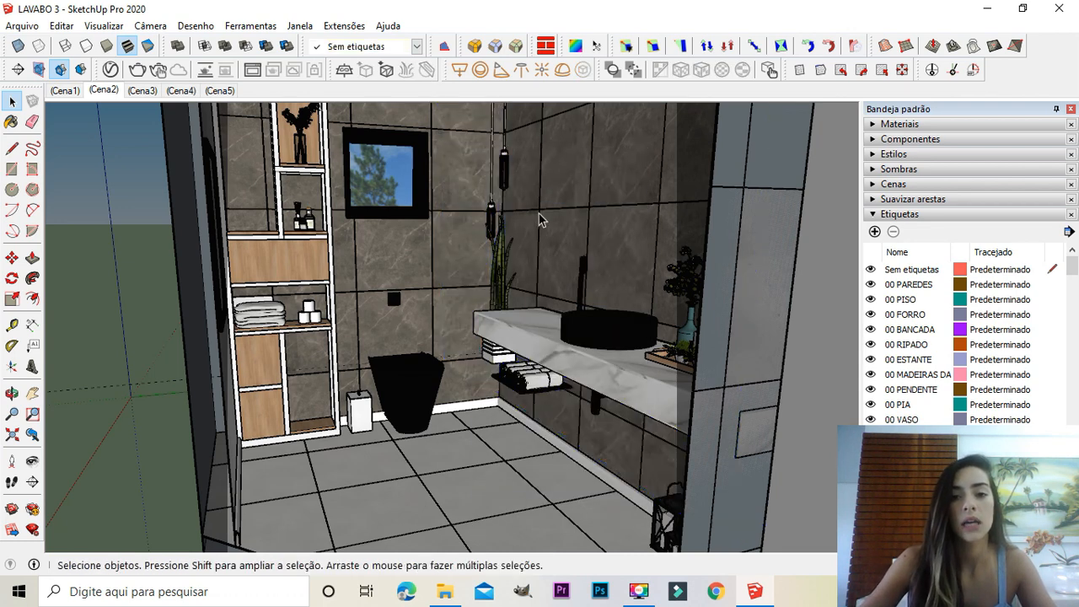
click(678, 276)
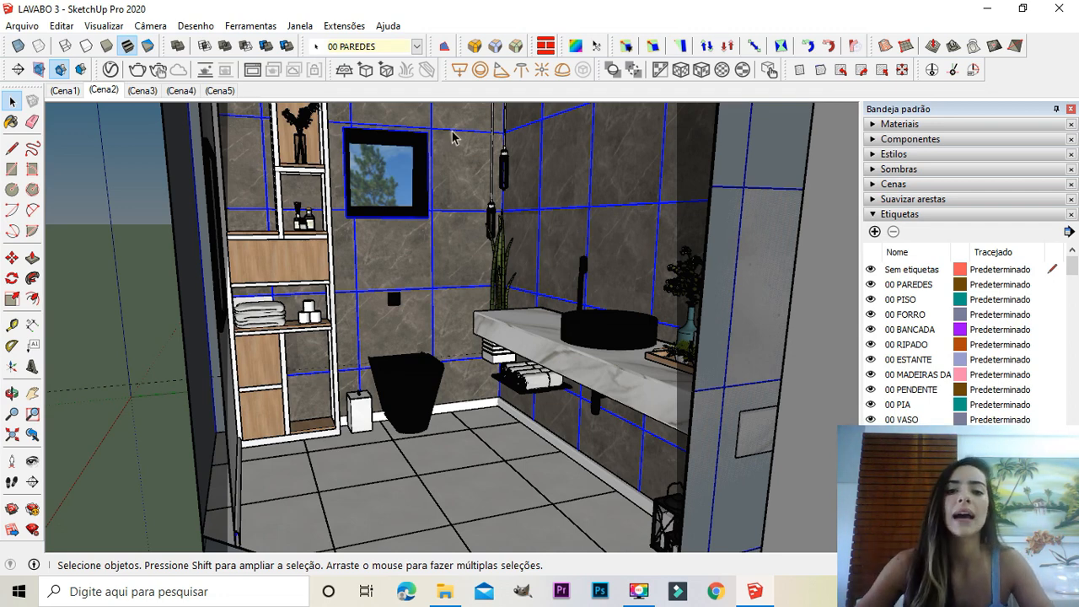
click(74, 27)
mouse_move(104, 26)
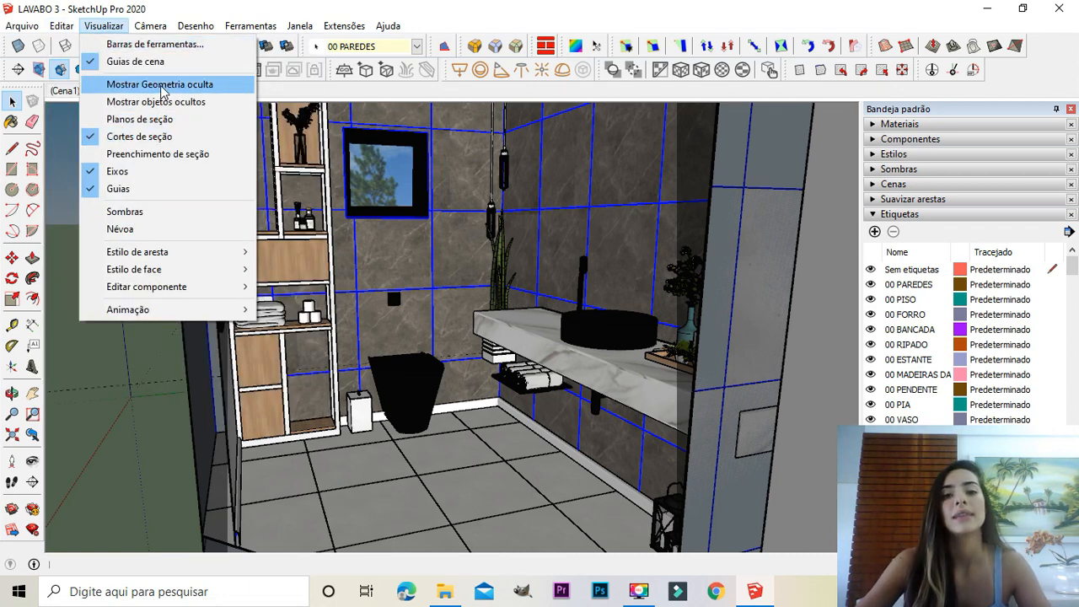
click(140, 375)
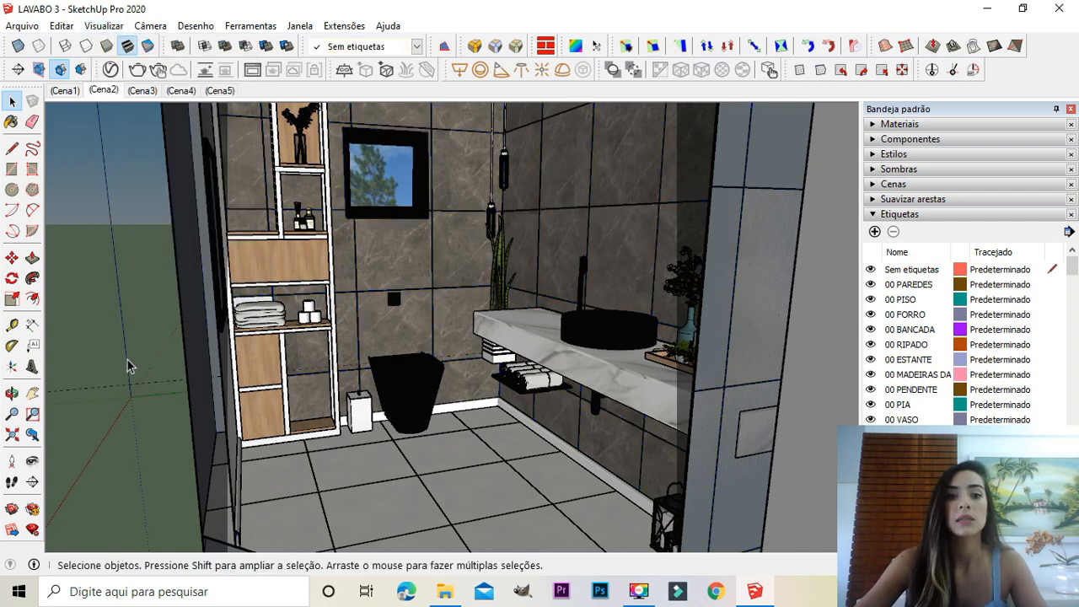
Step: Unhide the slatted wood panel
click(21, 25)
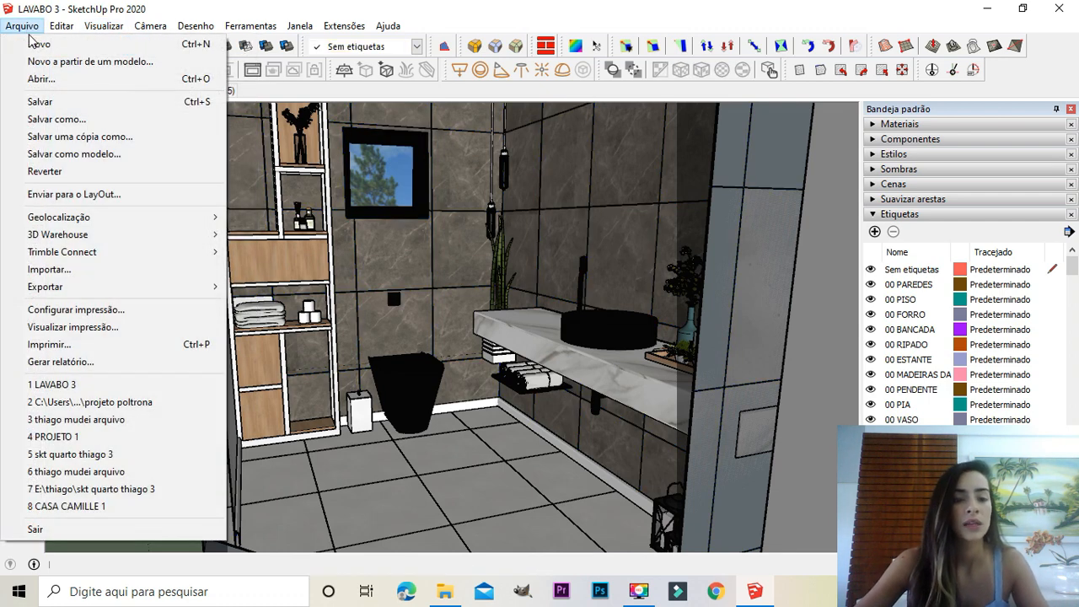
mouse_move(61, 26)
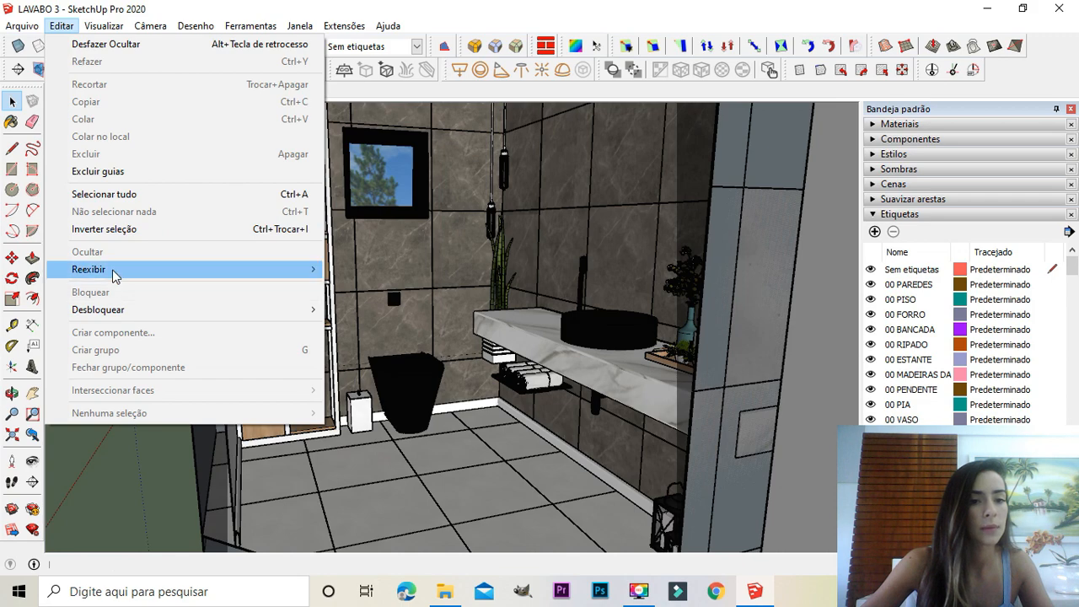
mouse_move(278, 269)
click(377, 285)
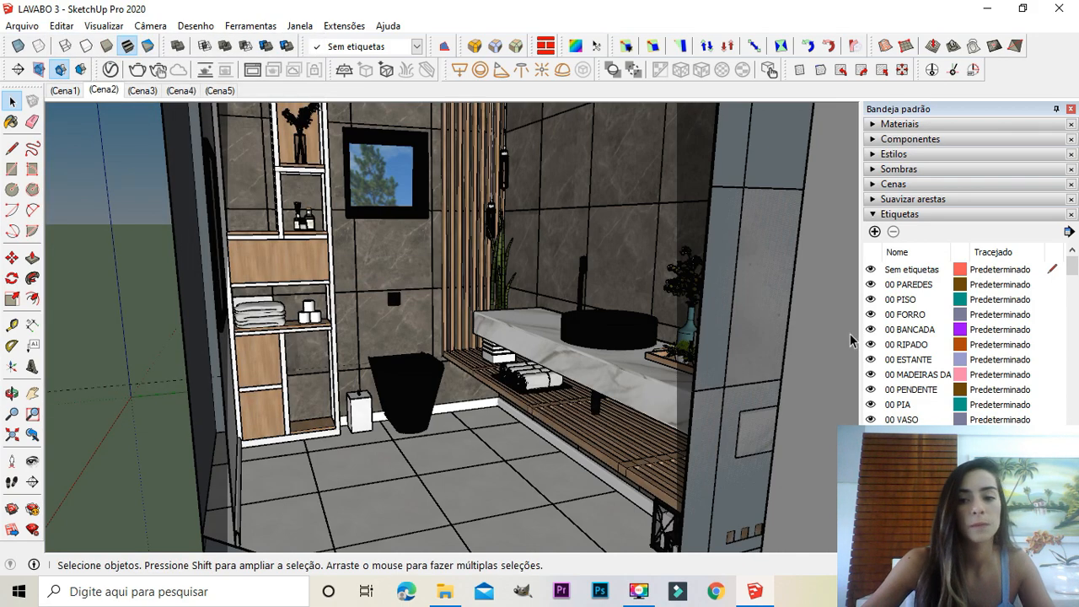
Step: Add a tag named "00 - ripado" and assign the slatted wood panel to it
middle_drag(843, 327, 888, 258)
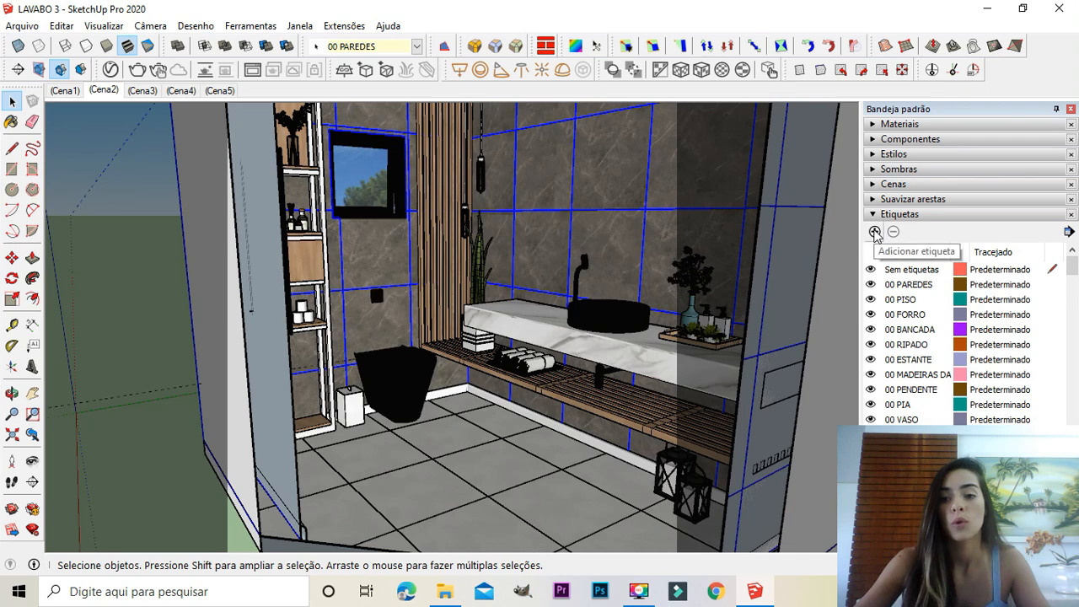
scroll(1023, 299, down, 10)
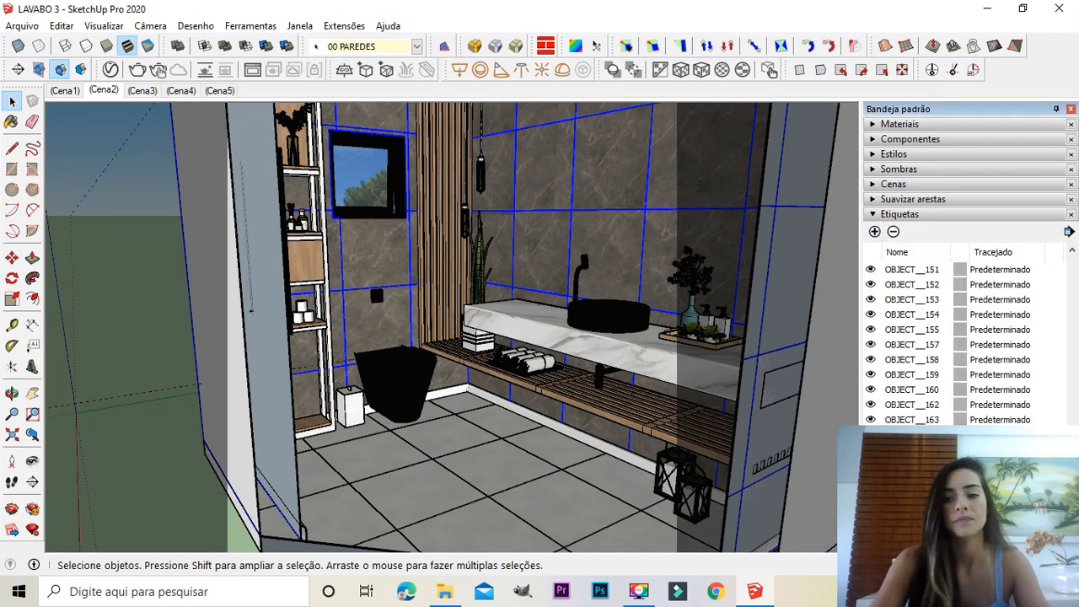
key(space)
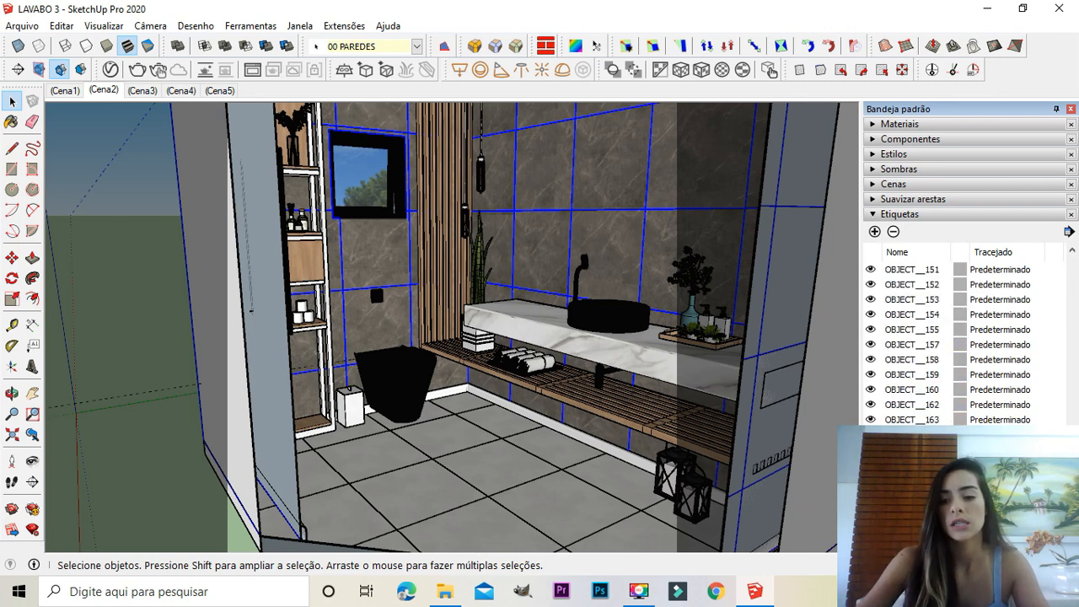
click(445, 160)
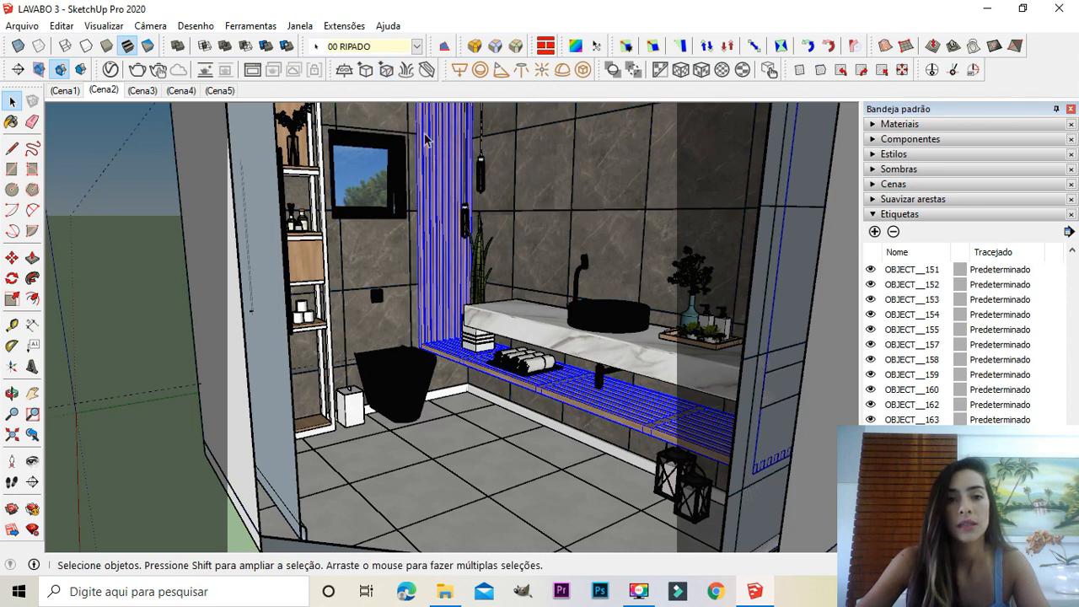
click(354, 47)
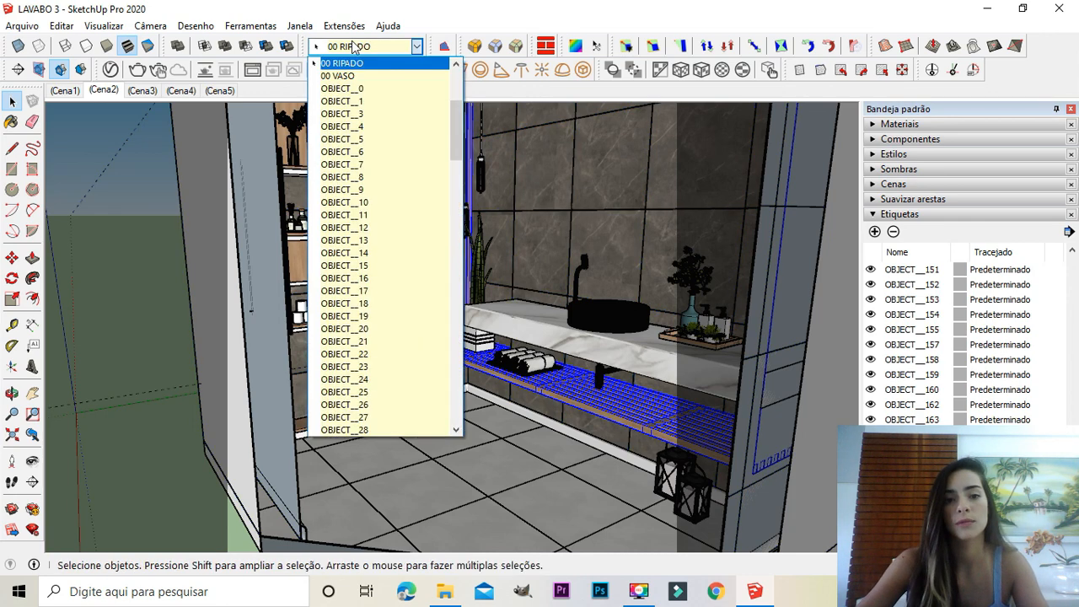
scroll(376, 186, up, 5)
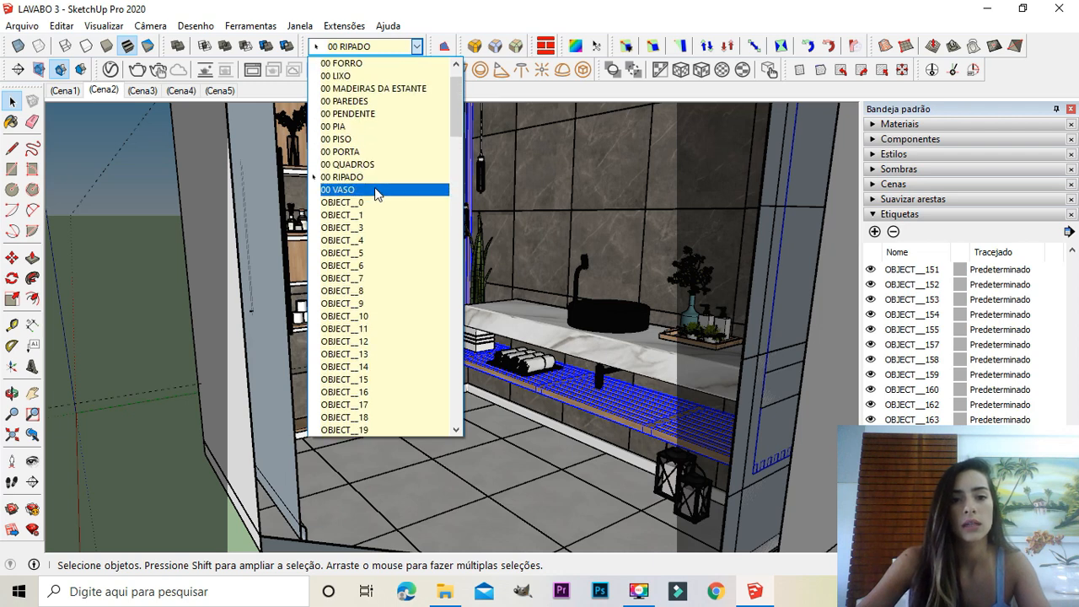
click(360, 77)
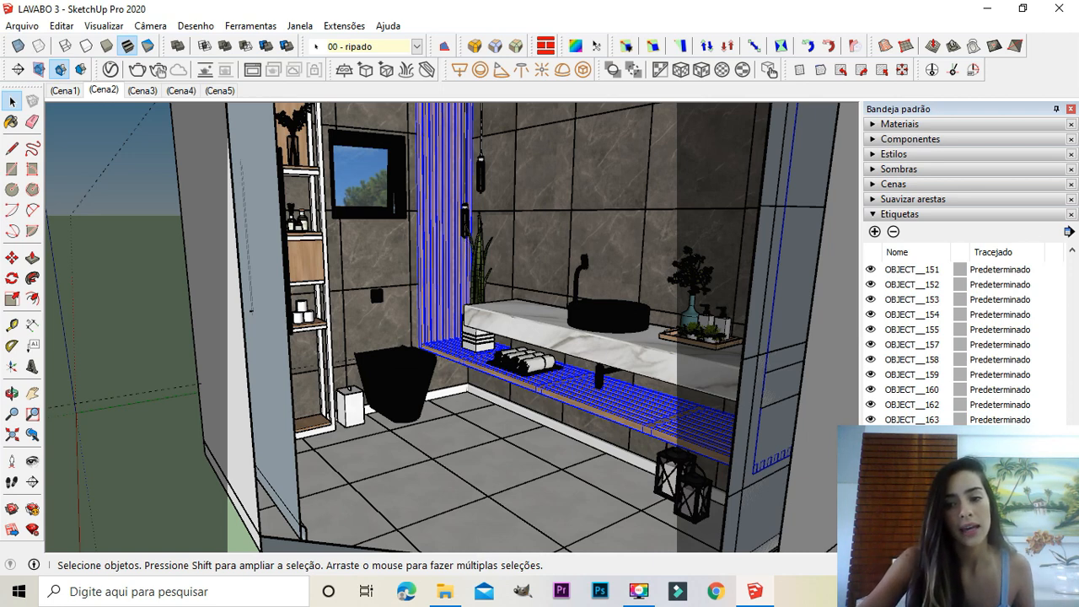
key(Delete)
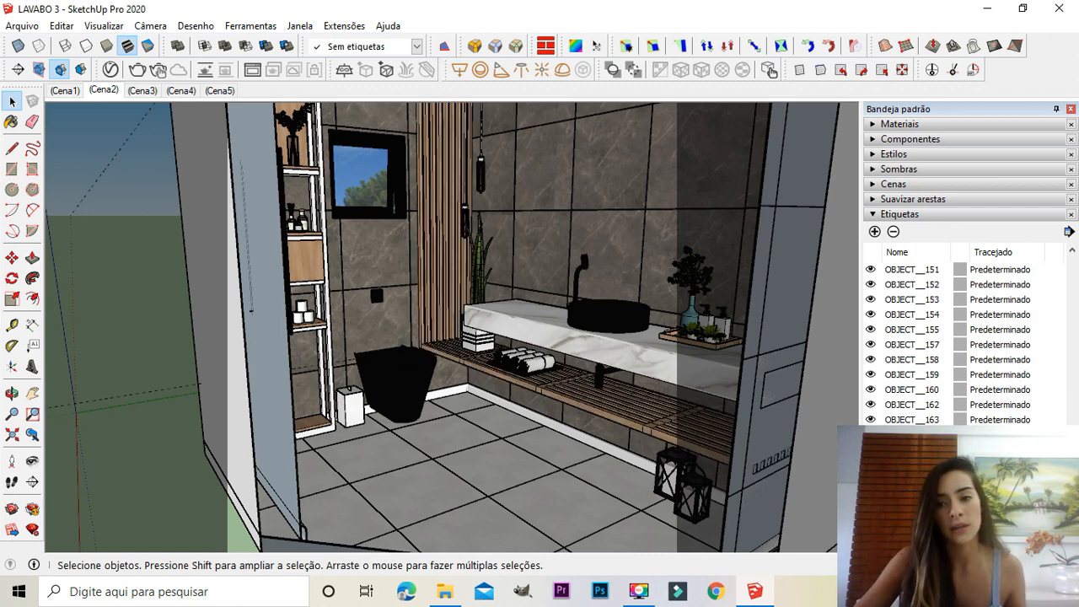
Step: Hide the shelving unit by turning off the visibility of the tag "00 ESTANTE"
scroll(887, 411, up, 20)
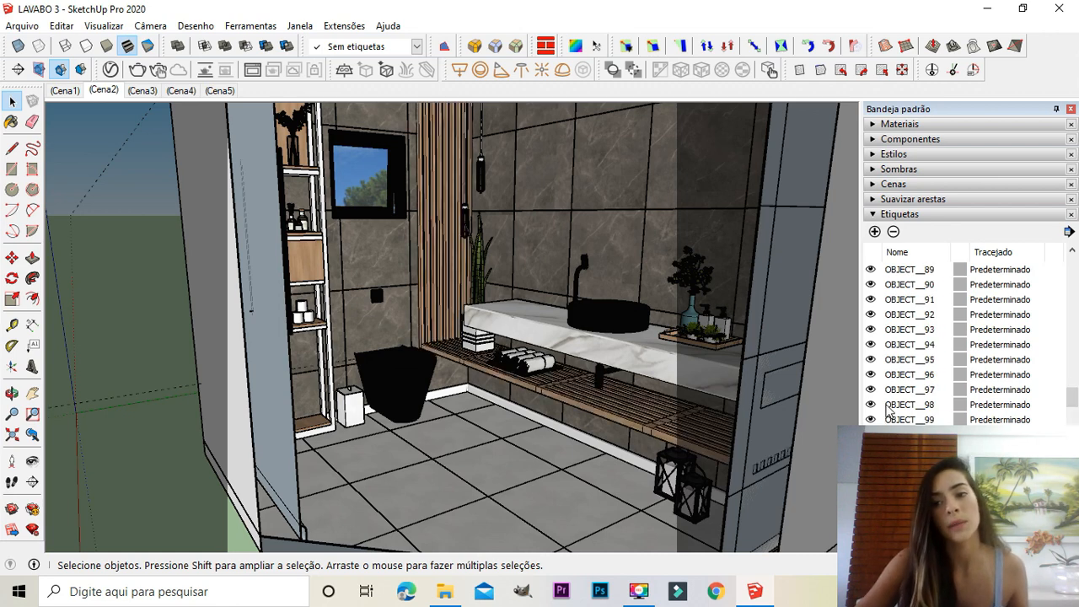
scroll(887, 410, up, 8)
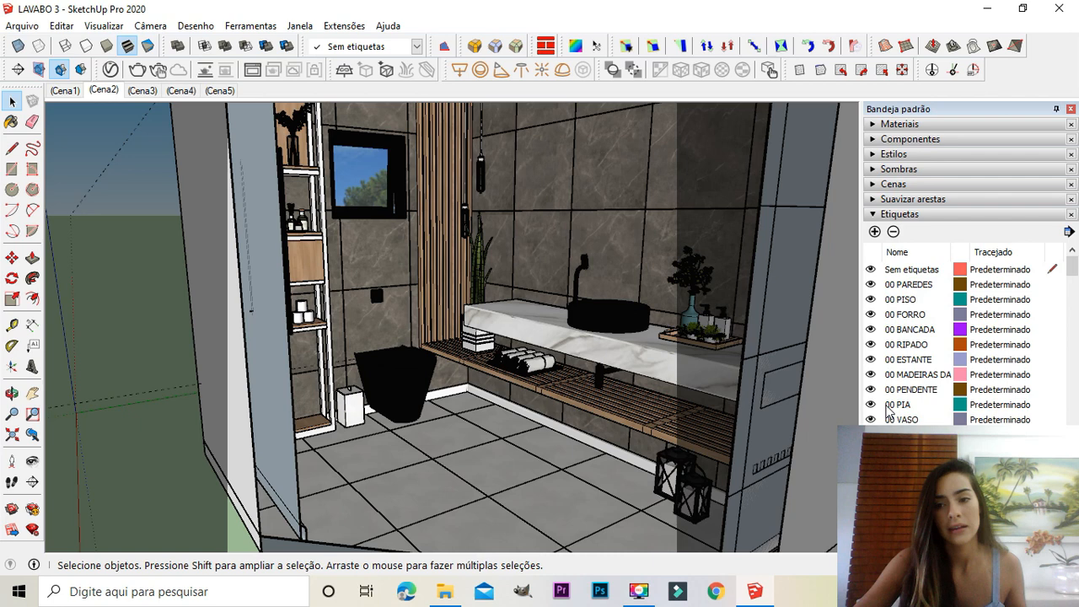
click(871, 360)
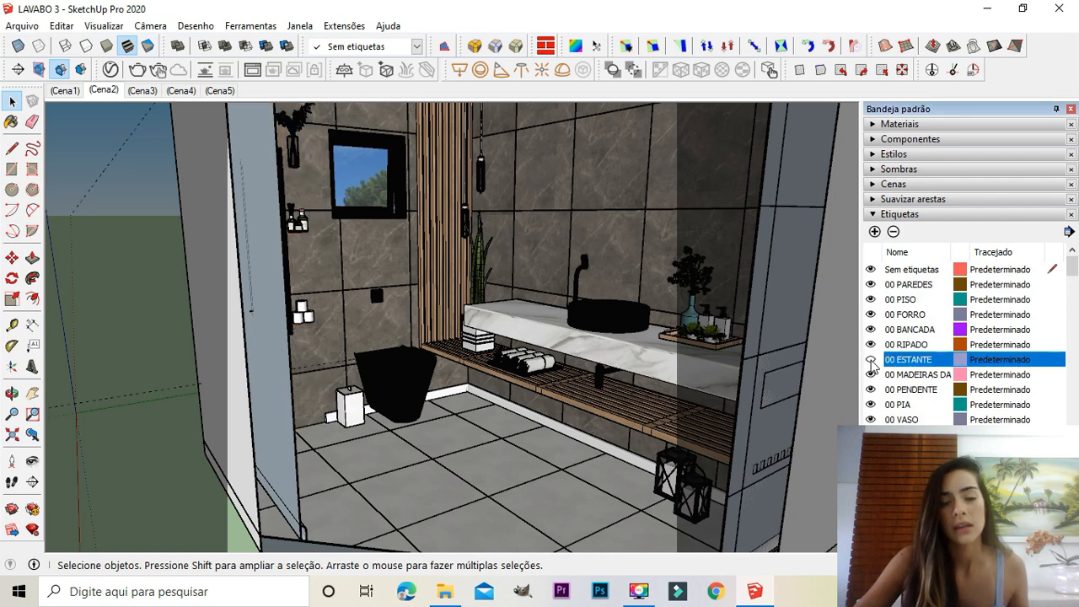
Step: Turn the visibility of the tag "00 ESTANTE" back on, and switch the tag "00 PENDENTE" off and on again
middle_drag(375, 341, 315, 338)
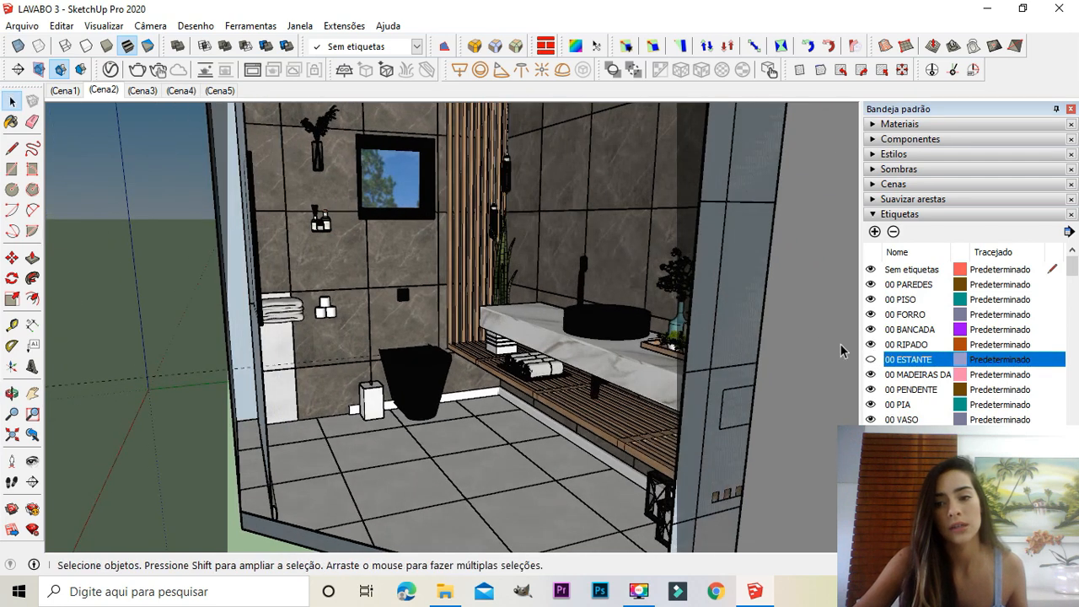
click(871, 361)
click(871, 389)
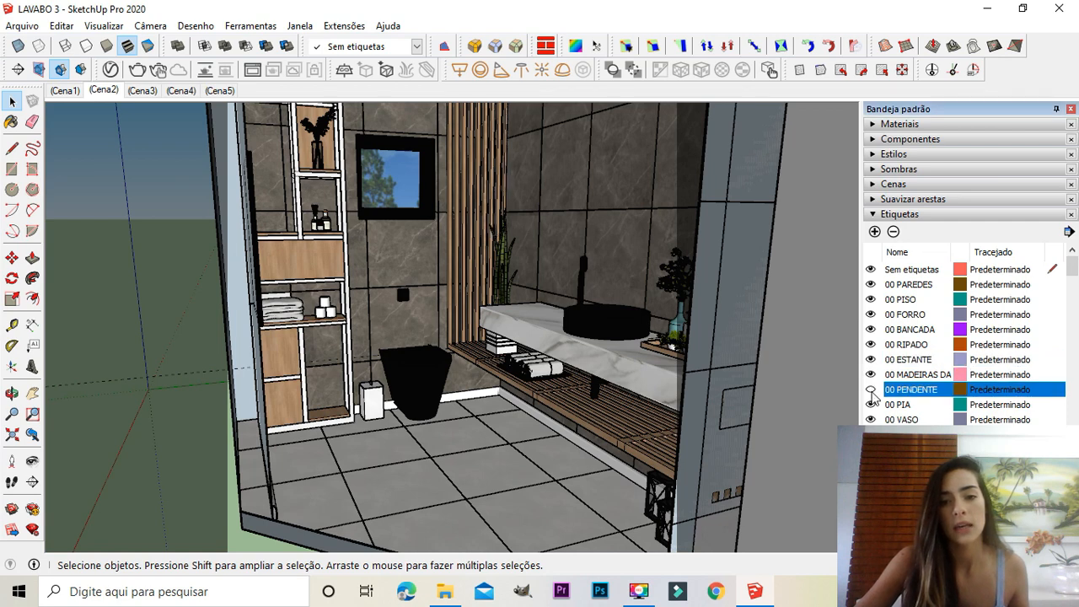
click(871, 391)
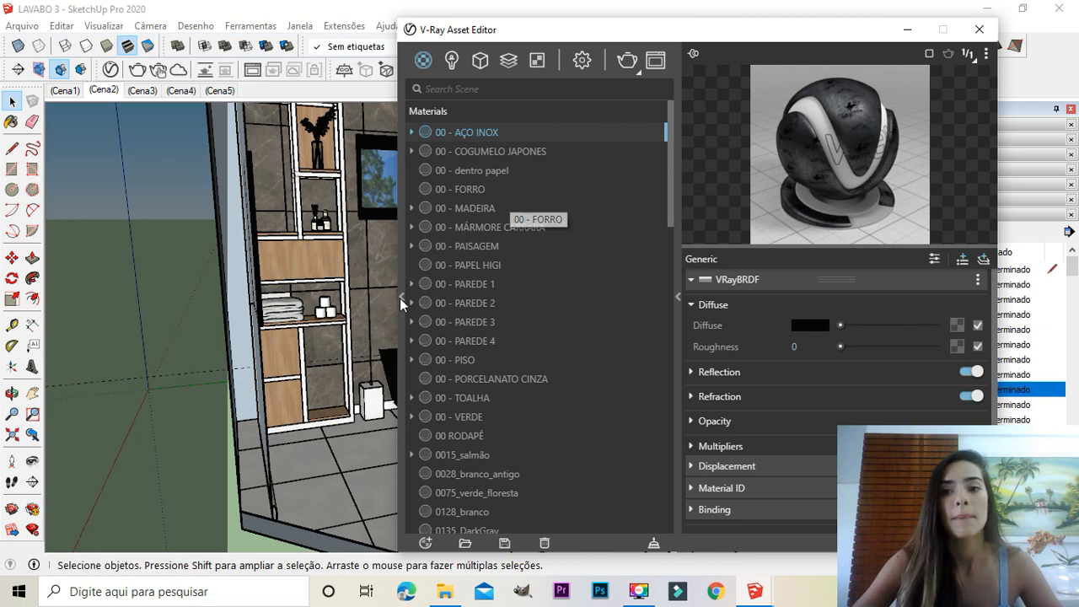
Step: Browse the V-Ray materials and open the Binding settings of the material "00 - AÇO INOX"
click(486, 152)
click(482, 177)
click(485, 130)
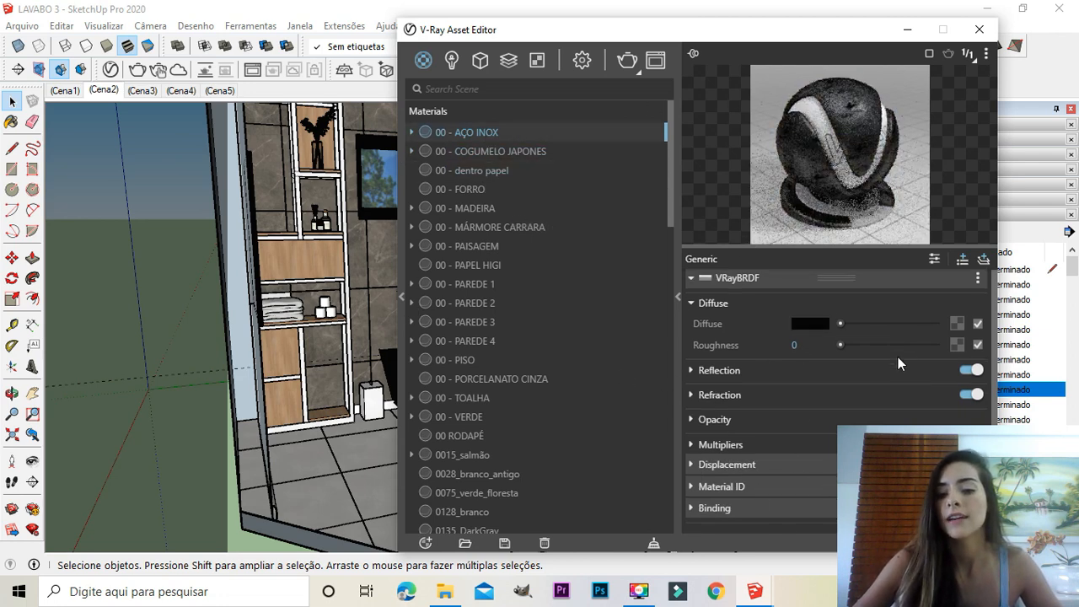
scroll(898, 363, down, 1)
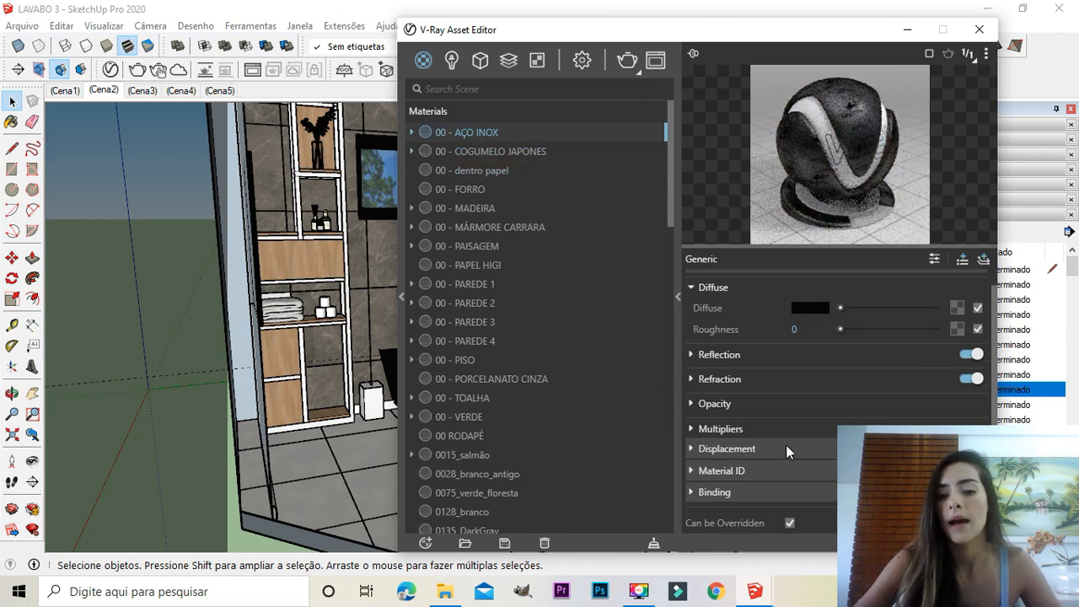
click(713, 493)
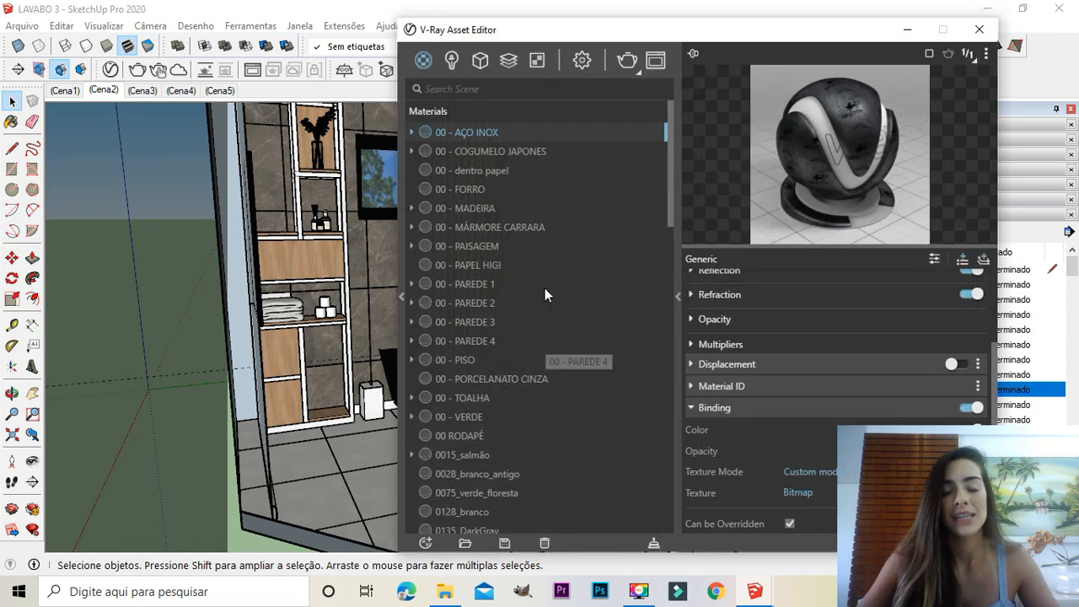
Step: Set the binding texture mode of the V-Ray material "00 - MÁRMORE CARRARA" to Texture Helper and minimise the Asset Editor
click(472, 225)
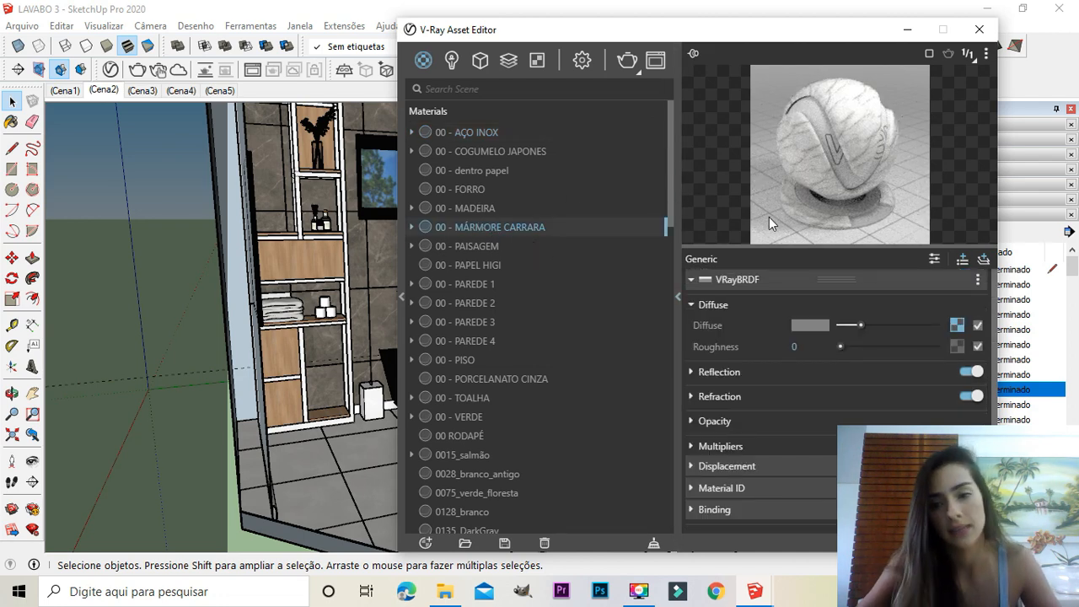
scroll(706, 478, down, 1)
click(718, 493)
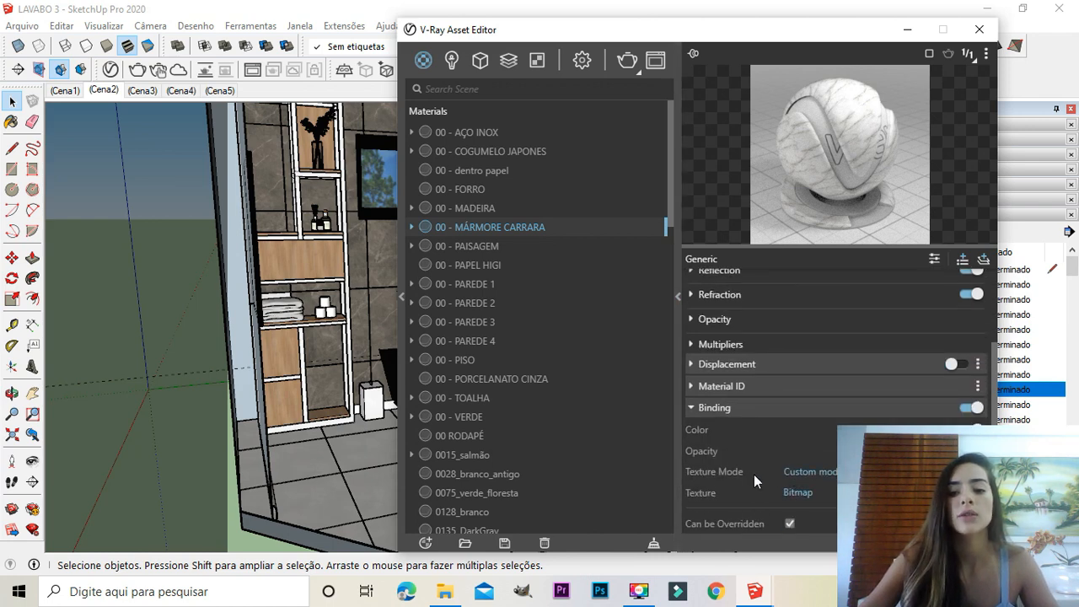
click(811, 471)
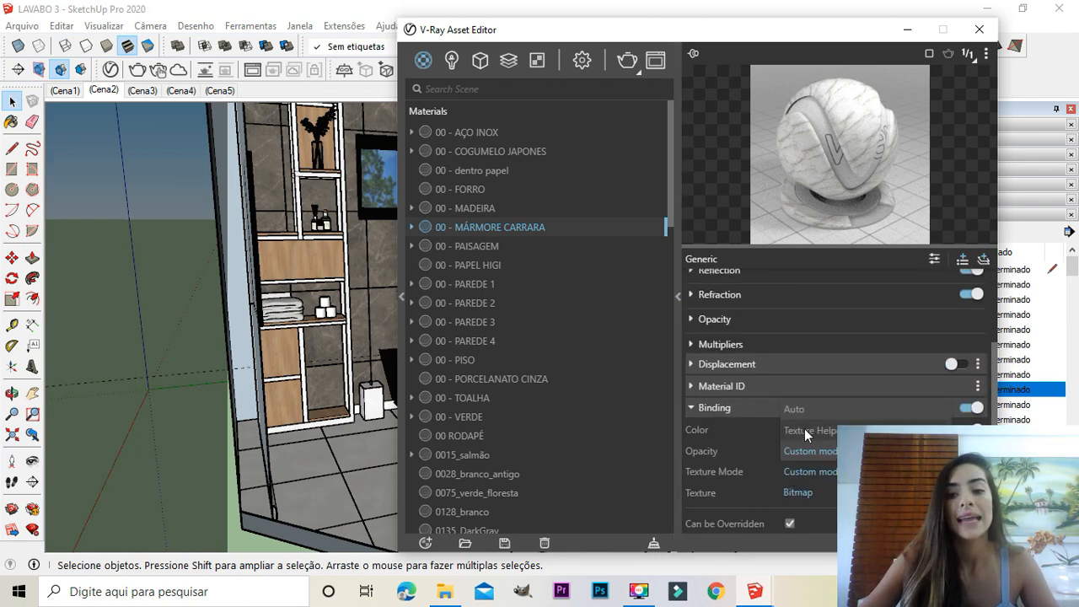
click(804, 431)
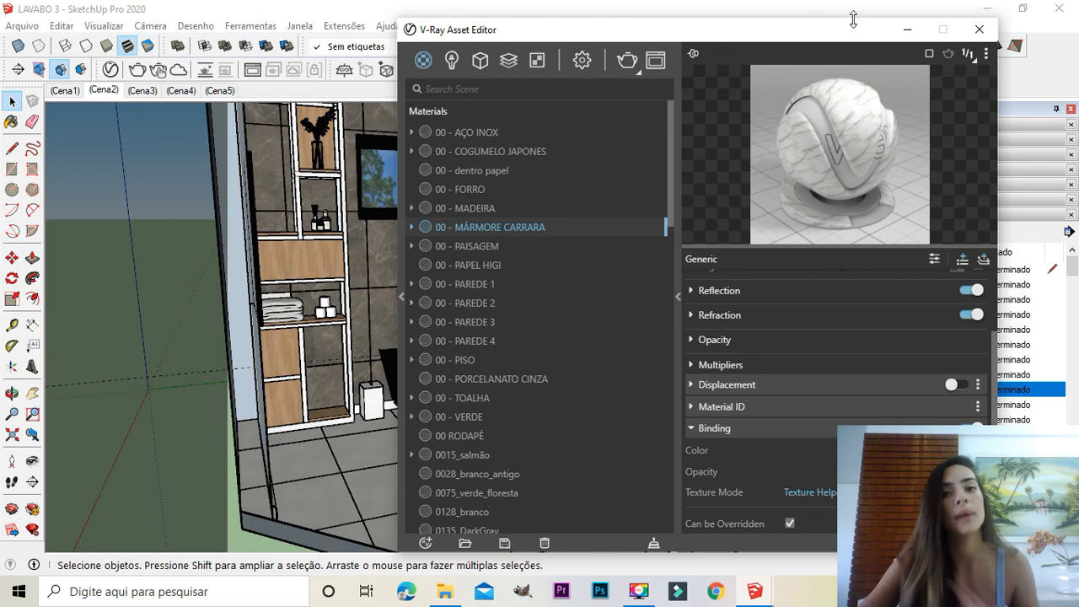
click(908, 30)
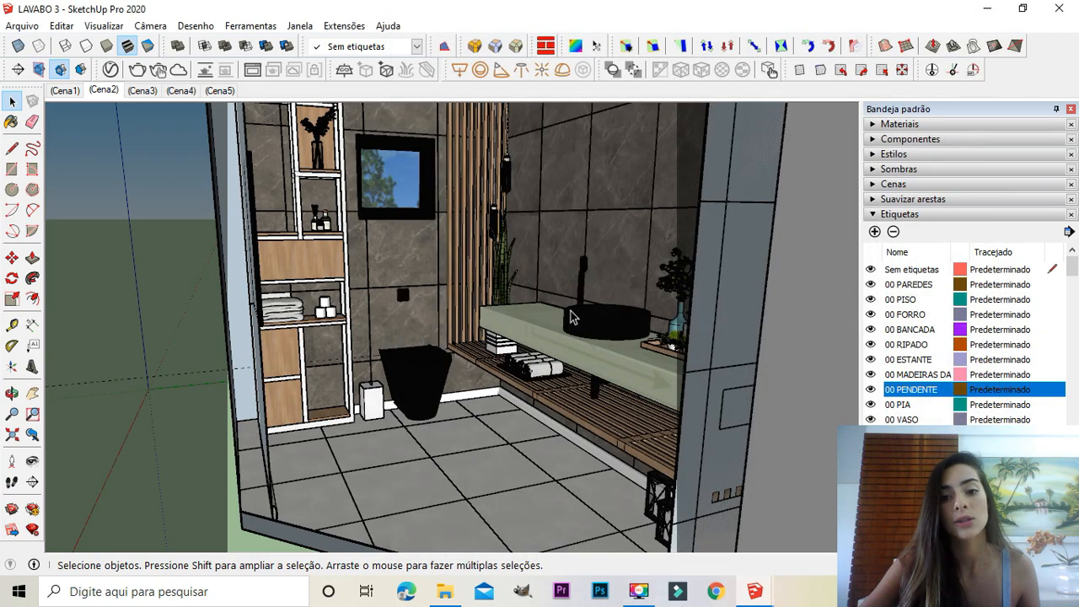
Step: Examine how the marble countertop displays in the viewport, from close up and from outside the room
key(o)
middle_drag(570, 317, 628, 384)
scroll(607, 354, up, 5)
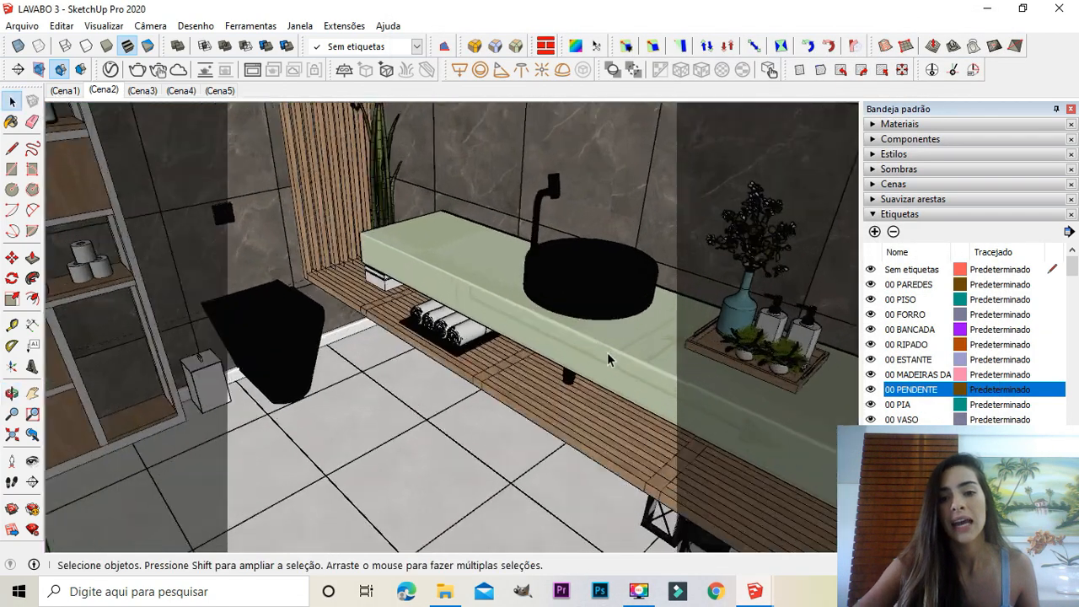
middle_drag(511, 300, 378, 287)
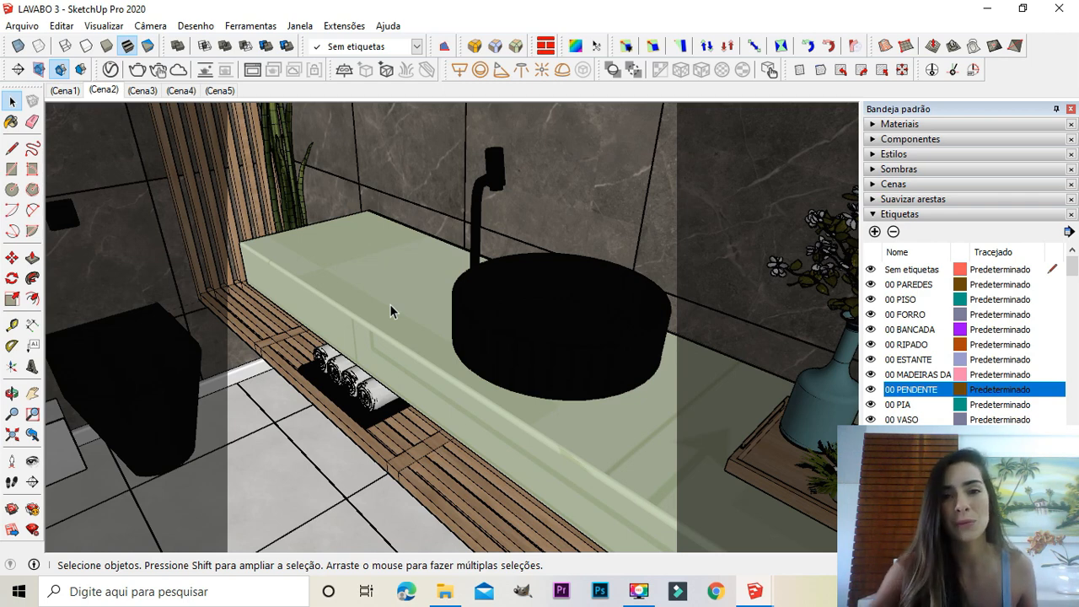
scroll(428, 215, down, 7)
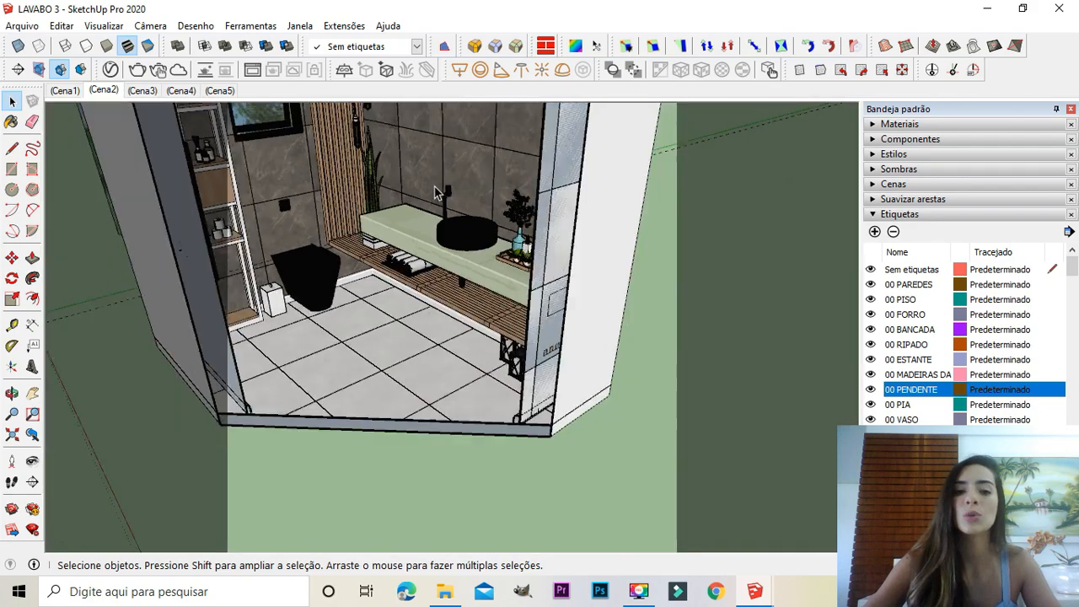
mouse_move(436, 192)
shift+middle_down()
mouse_move(506, 298)
mouse_move(486, 211)
shift+middle_up()
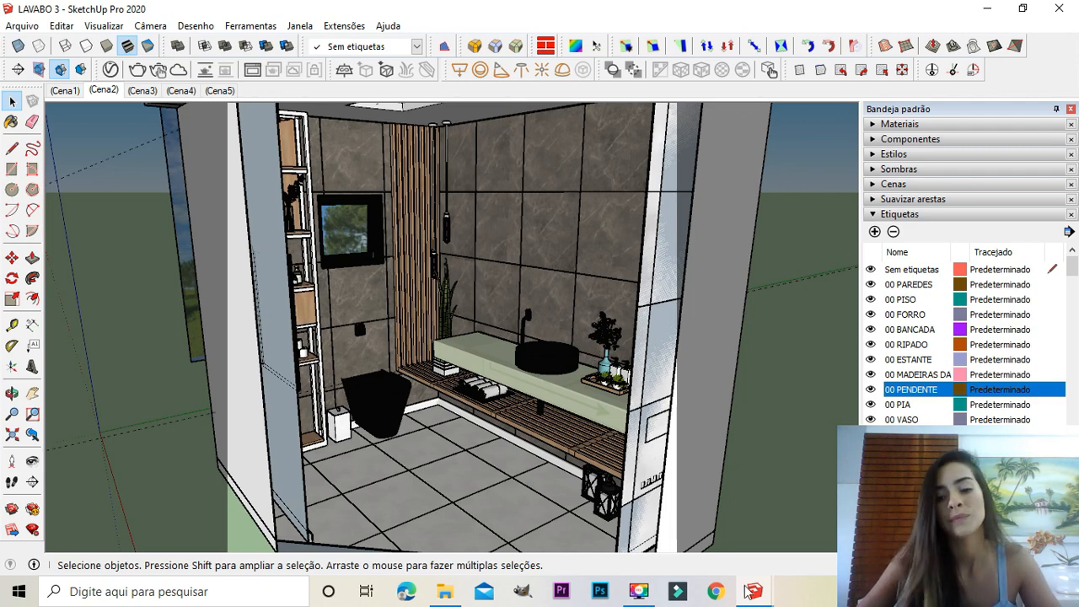
Step: Reopen the V-Ray Asset Editor, set the binding texture mode of the material "00 - PAREDE 1" to Texture Helper, and minimise the editor
mouse_move(751, 590)
click(813, 518)
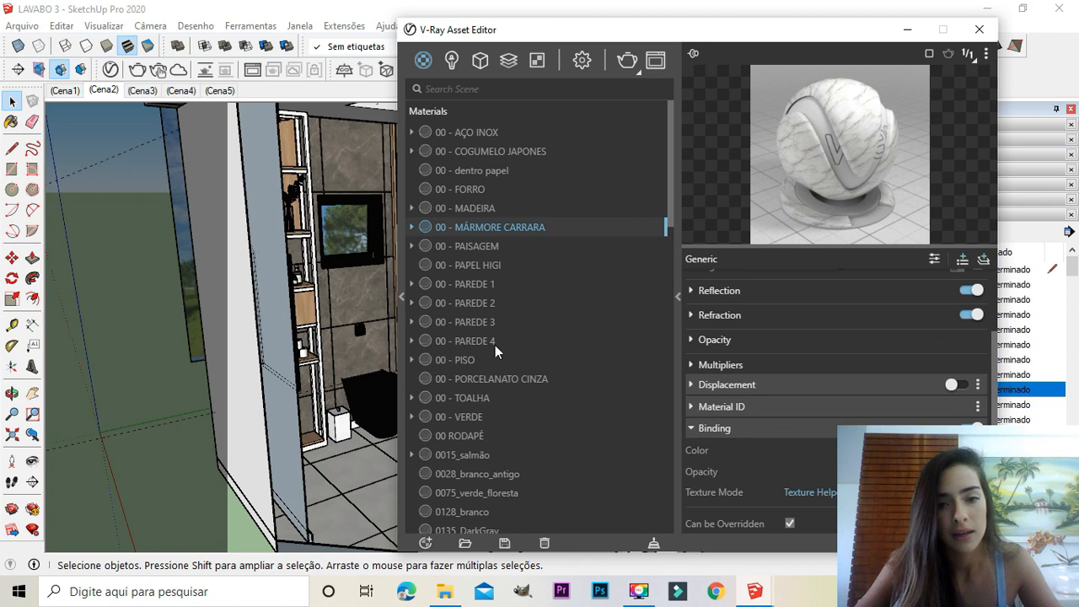
click(487, 280)
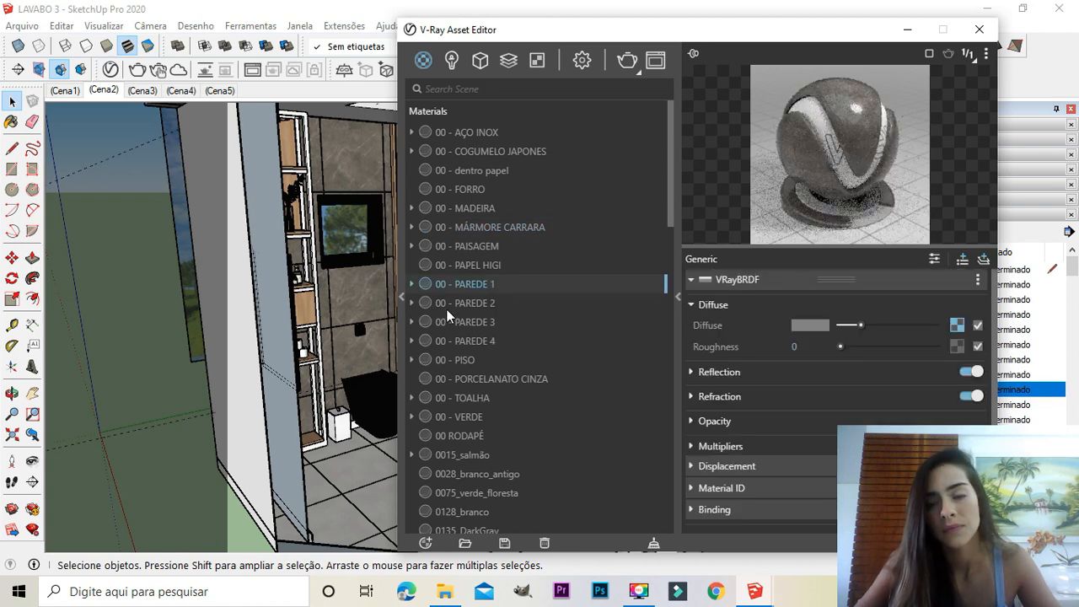
scroll(756, 449, down, 1)
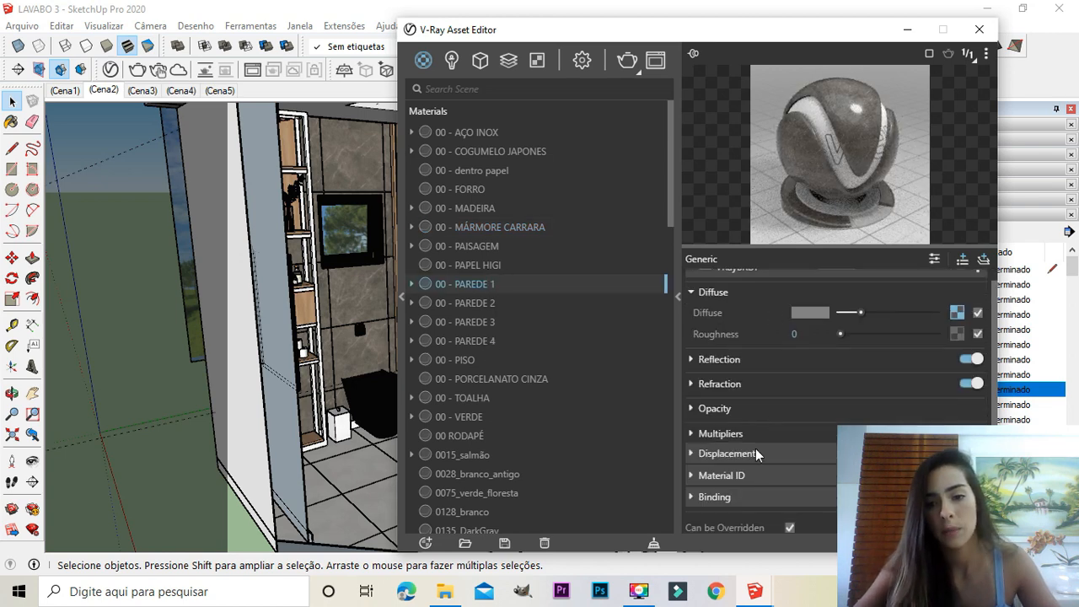
click(712, 489)
scroll(763, 388, down, 3)
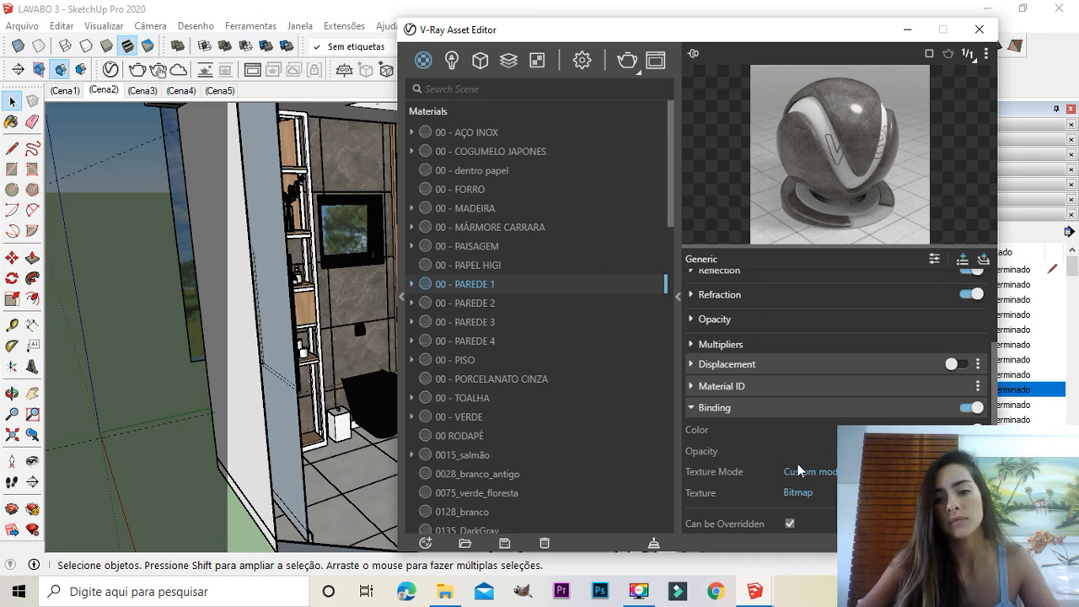
drag(651, 33, 419, 30)
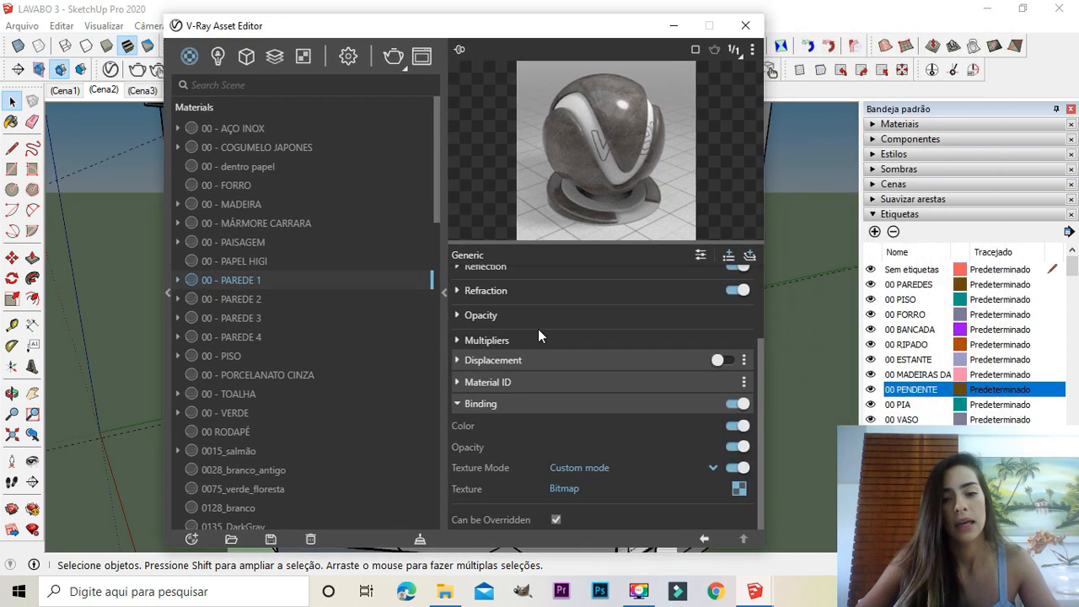
click(580, 471)
click(581, 426)
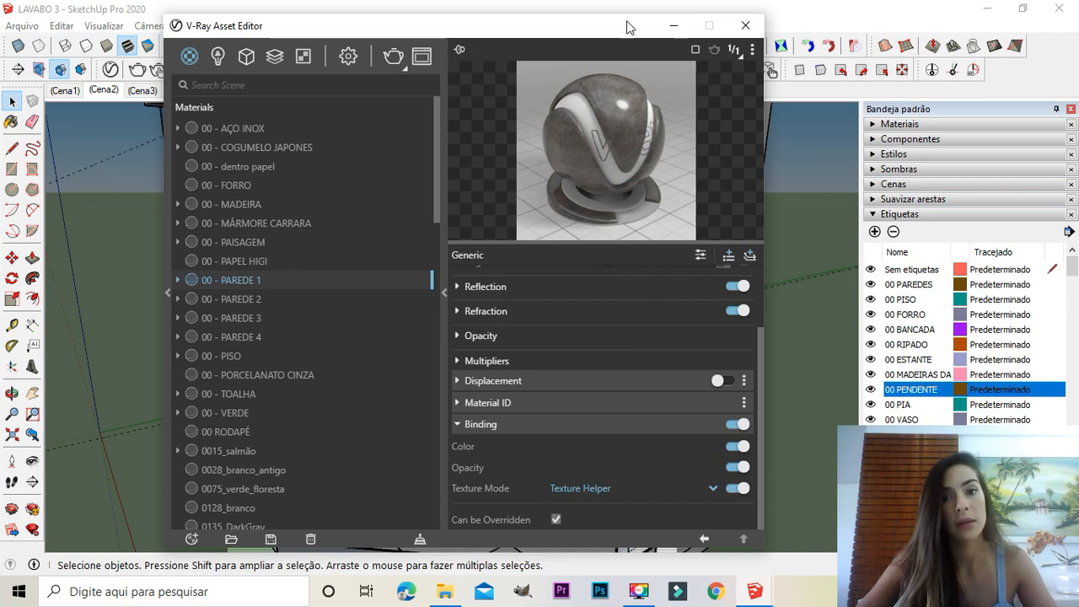
click(674, 27)
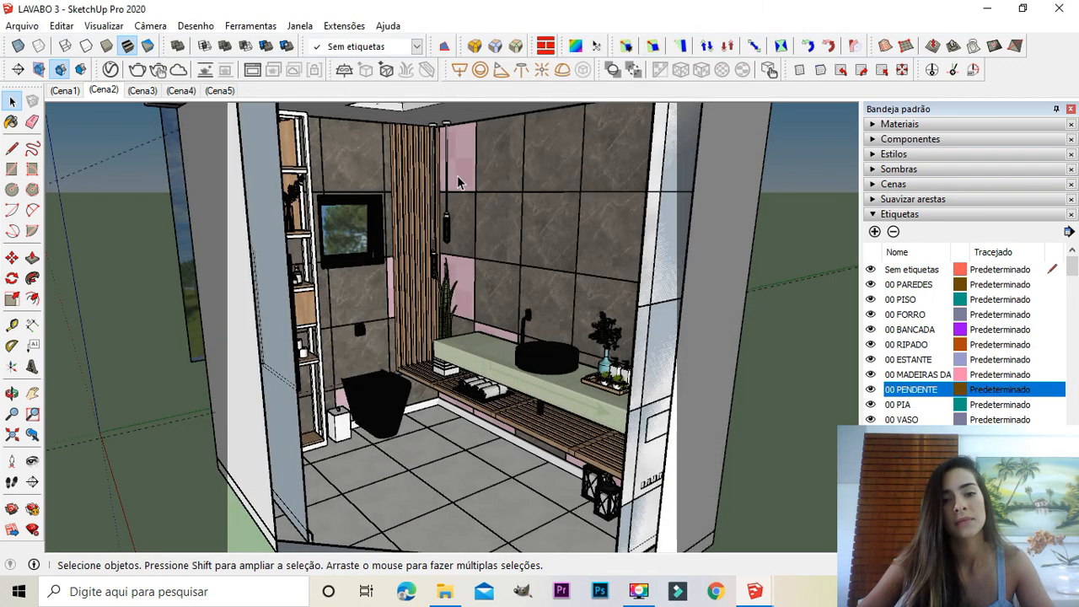
Step: Examine the wall tiles that use the simplified texture beside the slatted panel, close up and within the whole room
scroll(457, 176, up, 10)
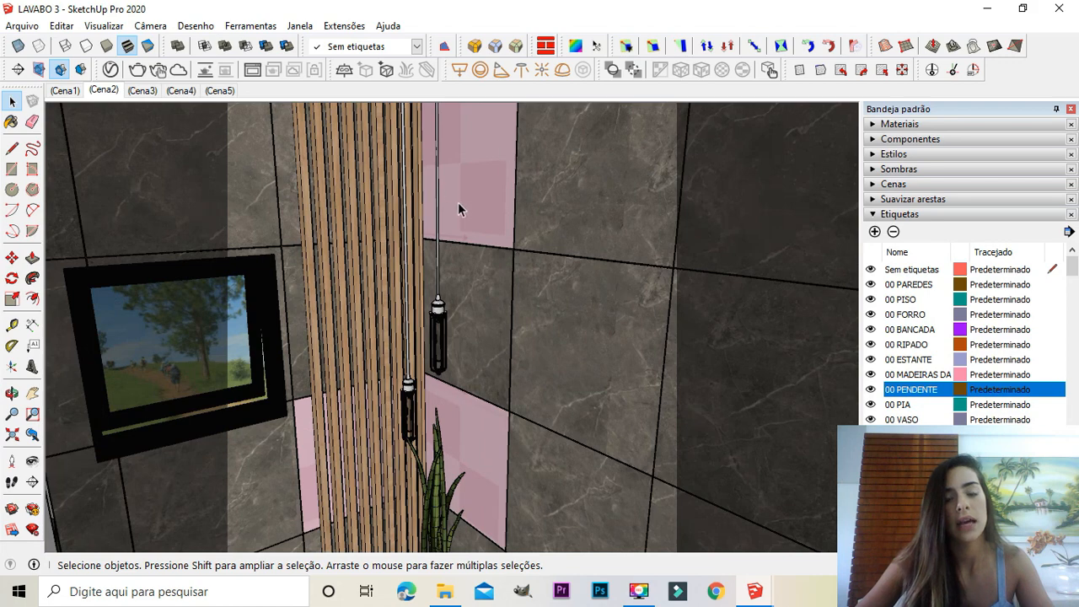
click(458, 209)
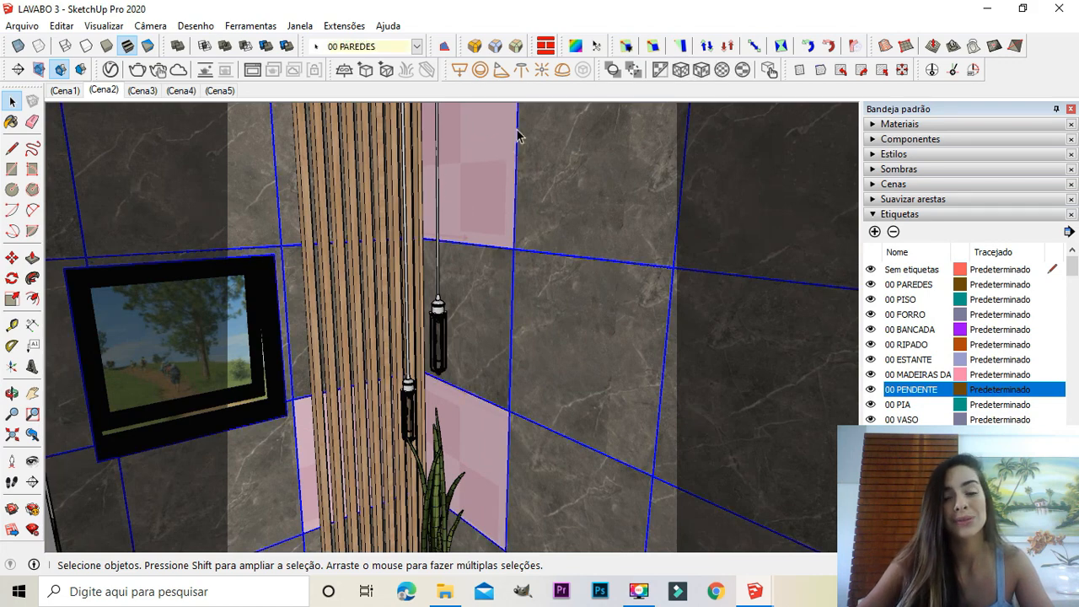
scroll(518, 137, down, 8)
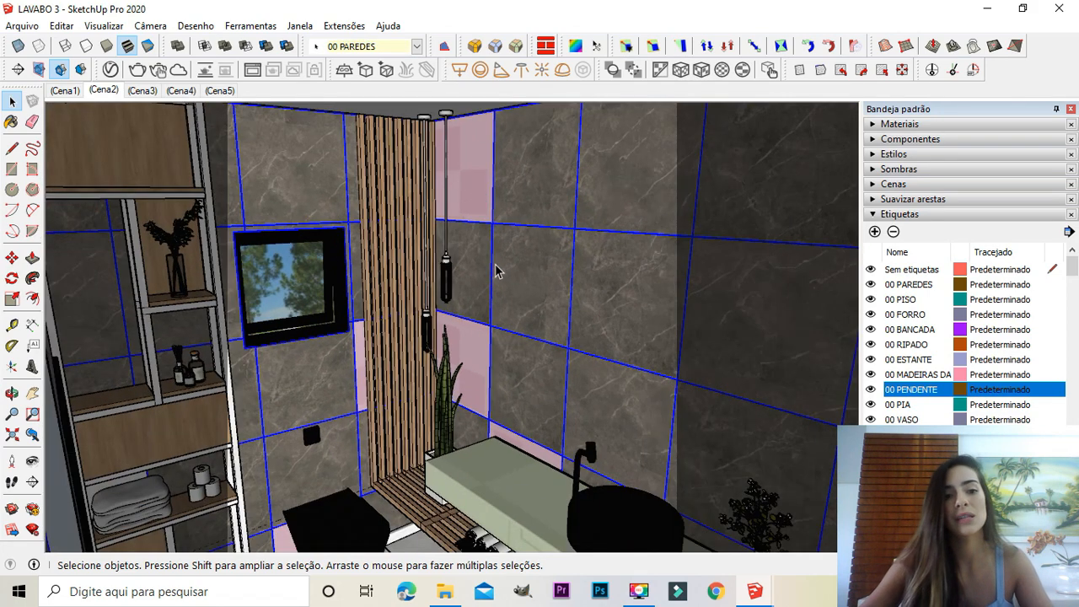
scroll(487, 398, down, 7)
mouse_move(532, 420)
shift+middle_down()
mouse_move(522, 236)
mouse_move(531, 298)
shift+middle_up()
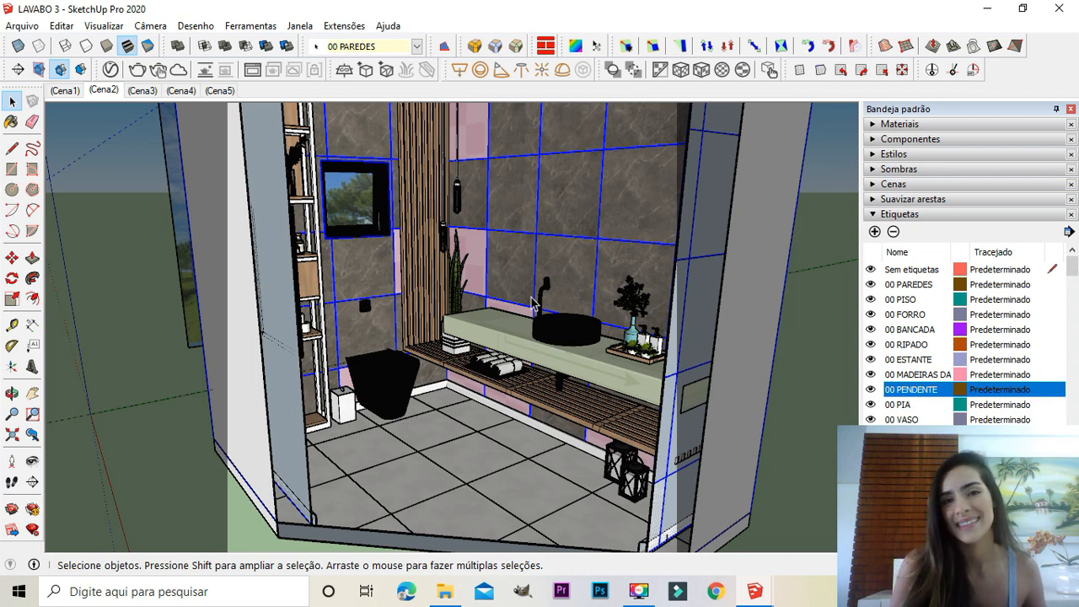
Step: Select the tray of rolled towels under the countertop and open the V-Ray proxy mesh export for it
scroll(451, 242, up, 3)
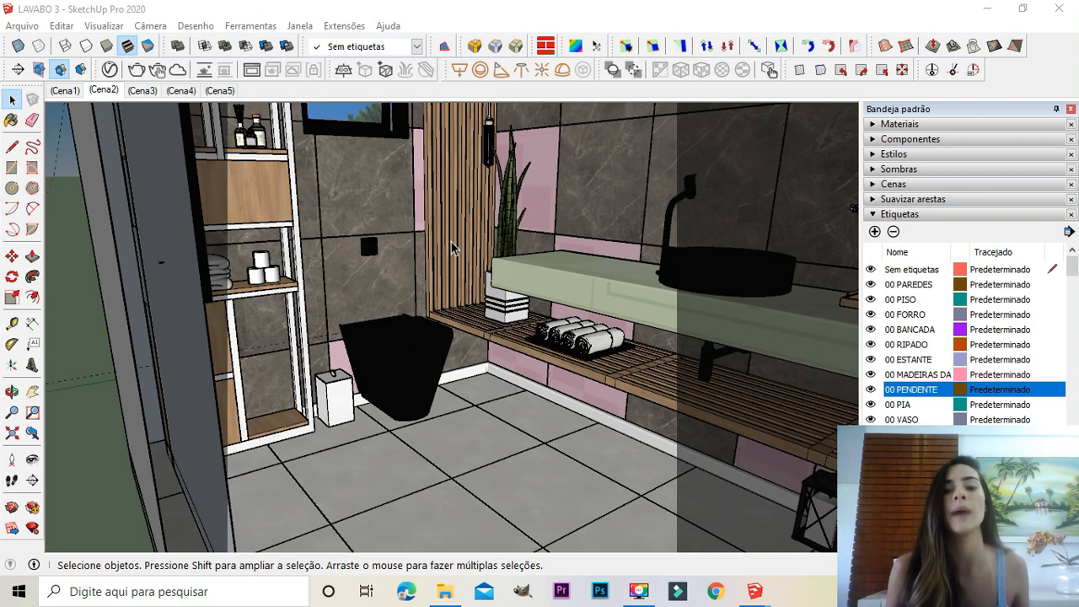
click(582, 359)
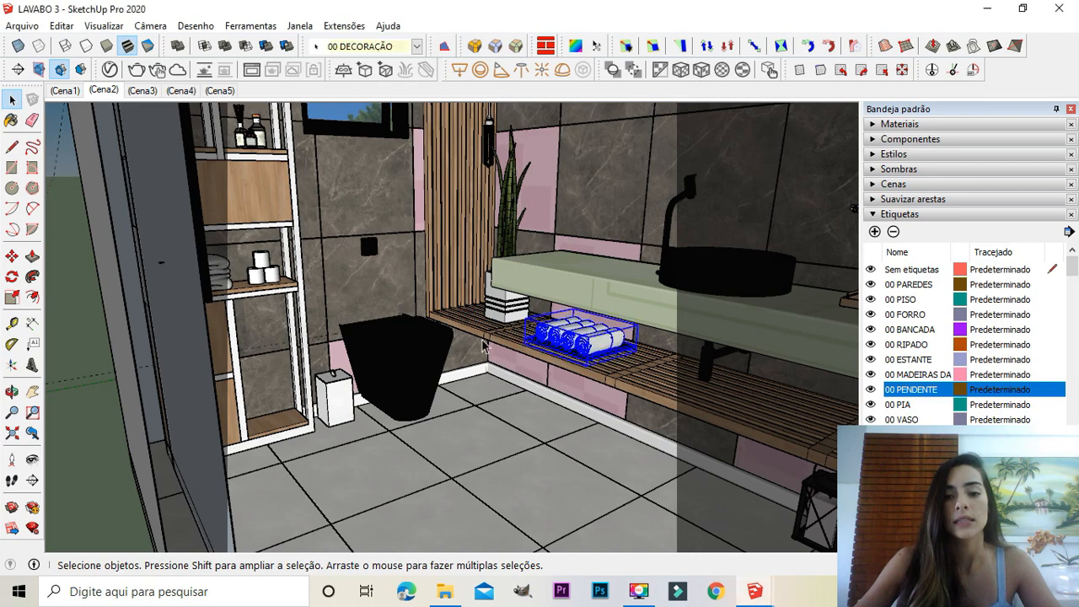
scroll(581, 358, up, 5)
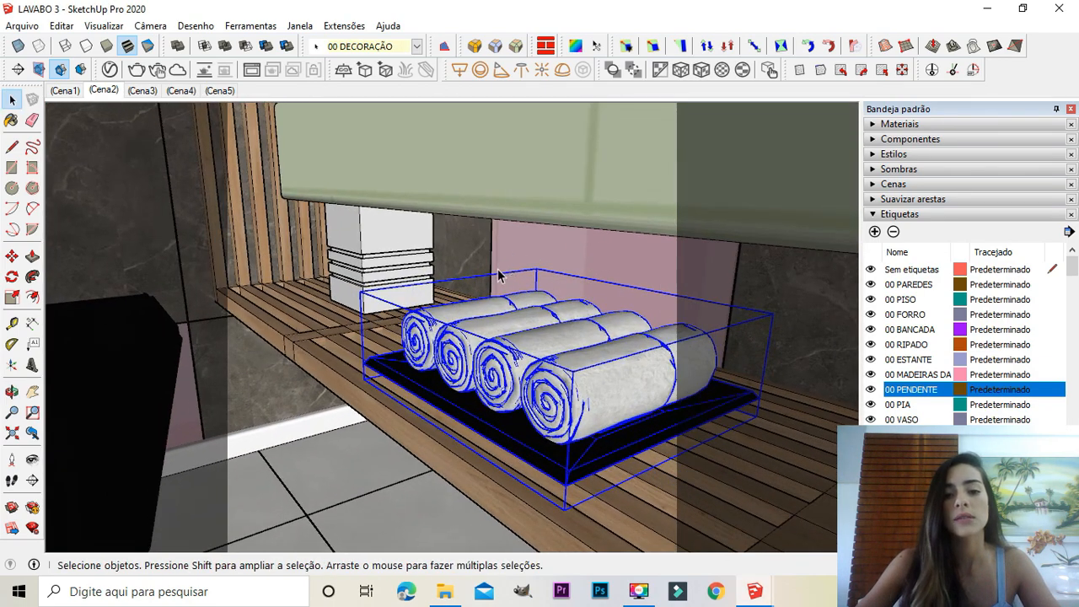
middle_drag(557, 266, 506, 258)
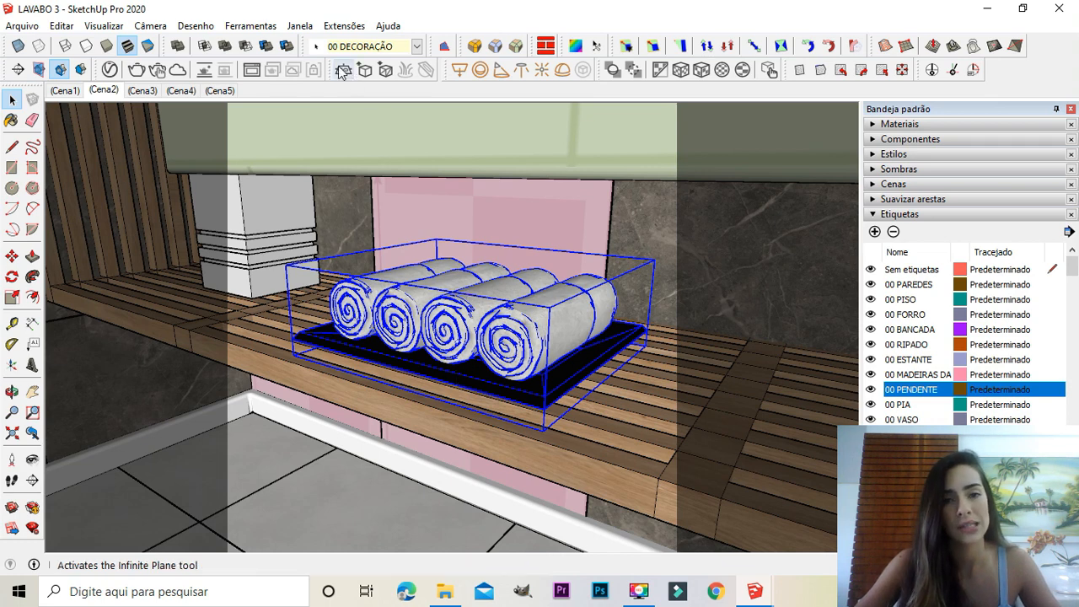
drag(327, 73, 354, 121)
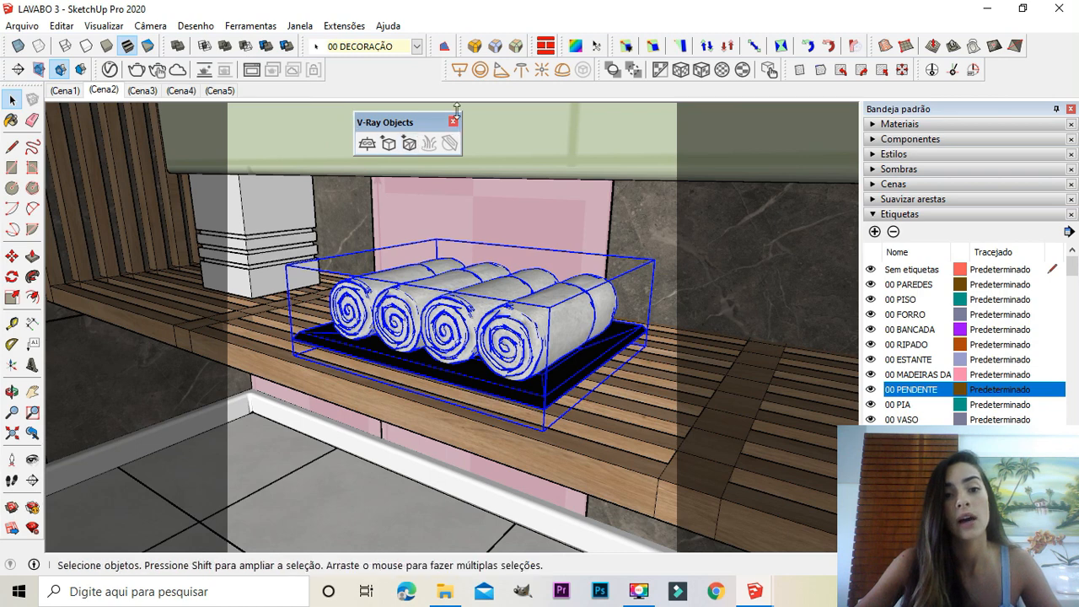
click(388, 144)
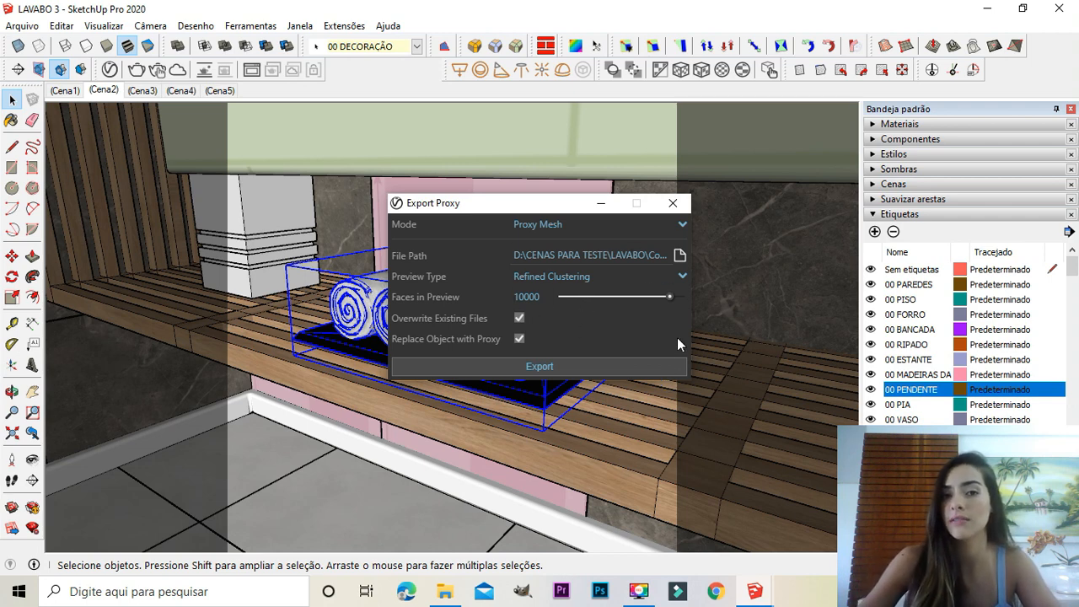
Step: Set the proxy's faces in preview to 3000 and export it, replacing the rolled towels with the proxy mesh
click(544, 297)
drag(544, 297, 510, 296)
text(3000)
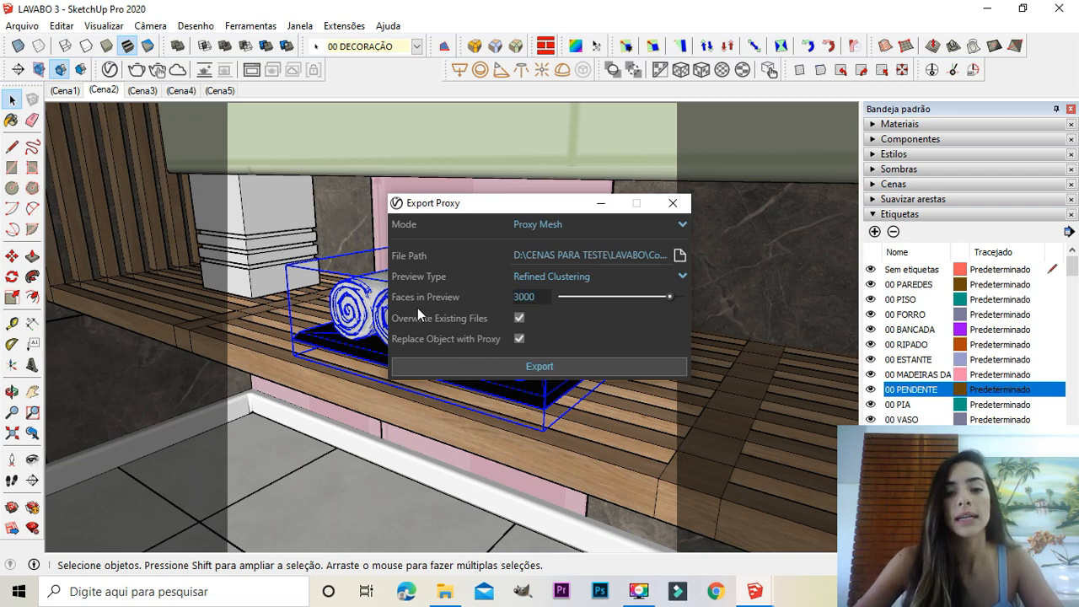
click(398, 322)
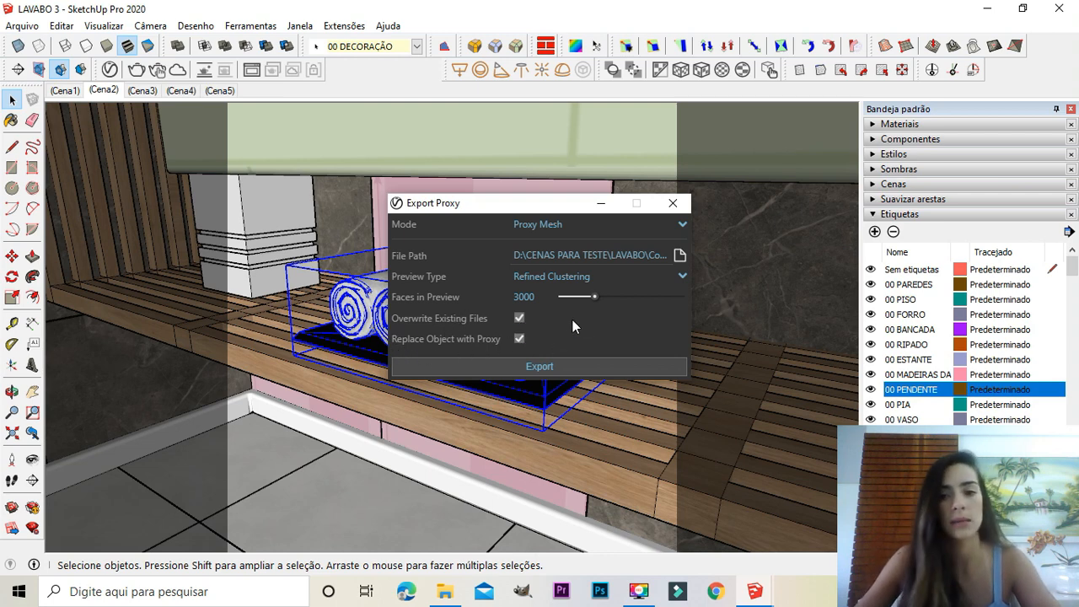
click(537, 367)
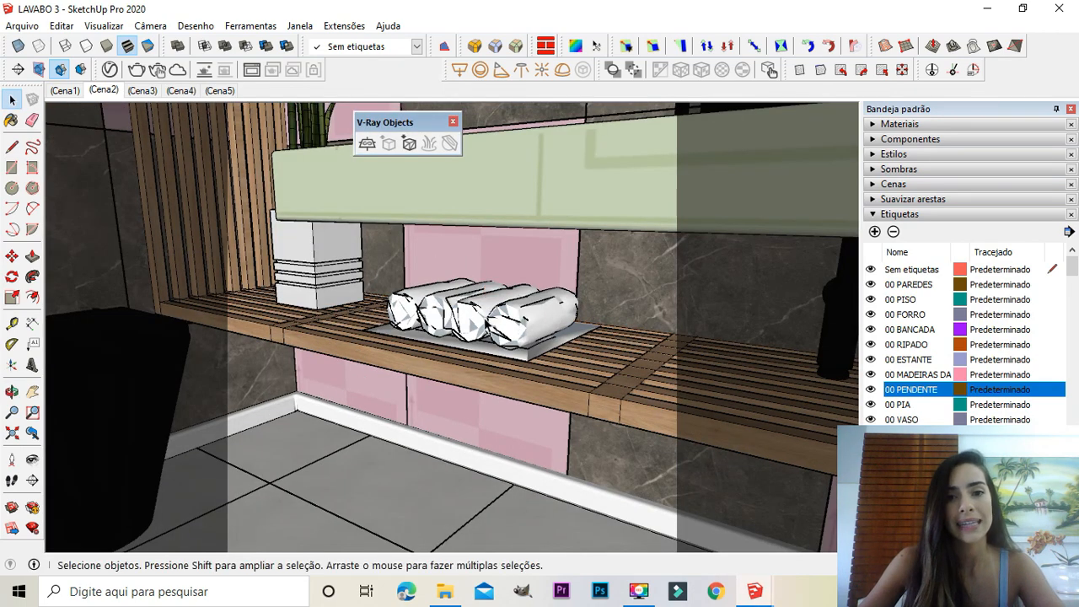
Step: Examine the rolled-towel proxy mesh on the slatted shelf, close up and within the whole bathroom
scroll(487, 317, up, 3)
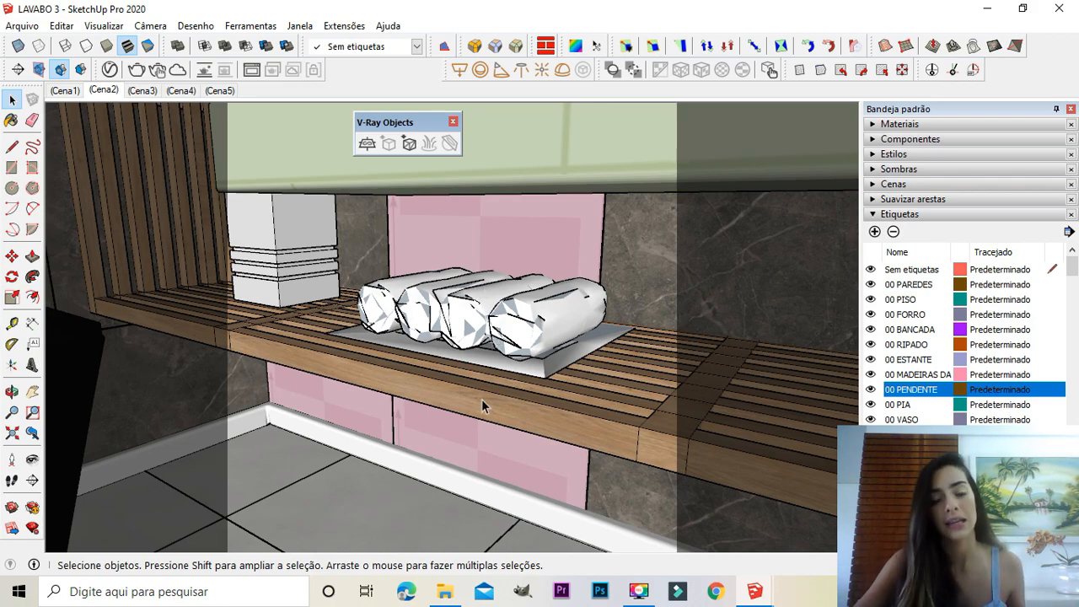
scroll(514, 331, down, 6)
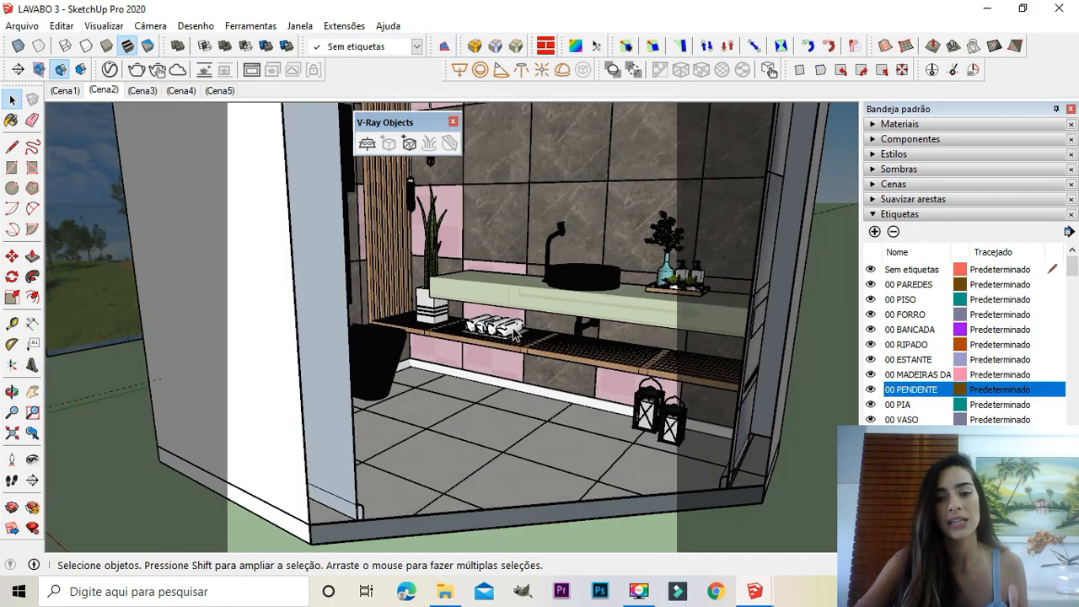
middle_drag(514, 331, 421, 396)
scroll(460, 360, up, 6)
scroll(458, 360, up, 1)
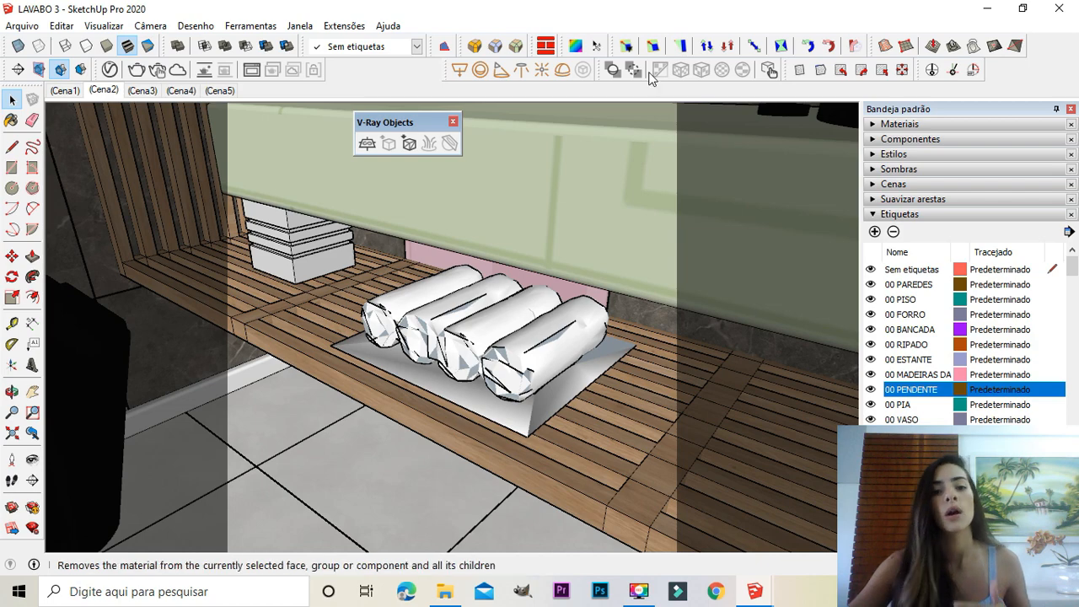
scroll(567, 324, down, 3)
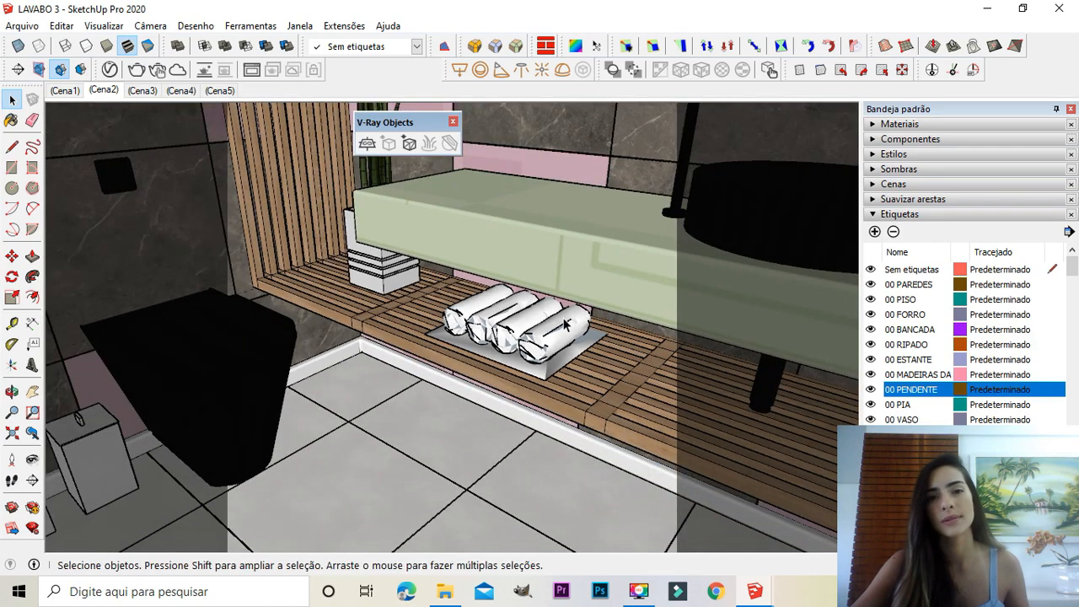
scroll(548, 339, up, 5)
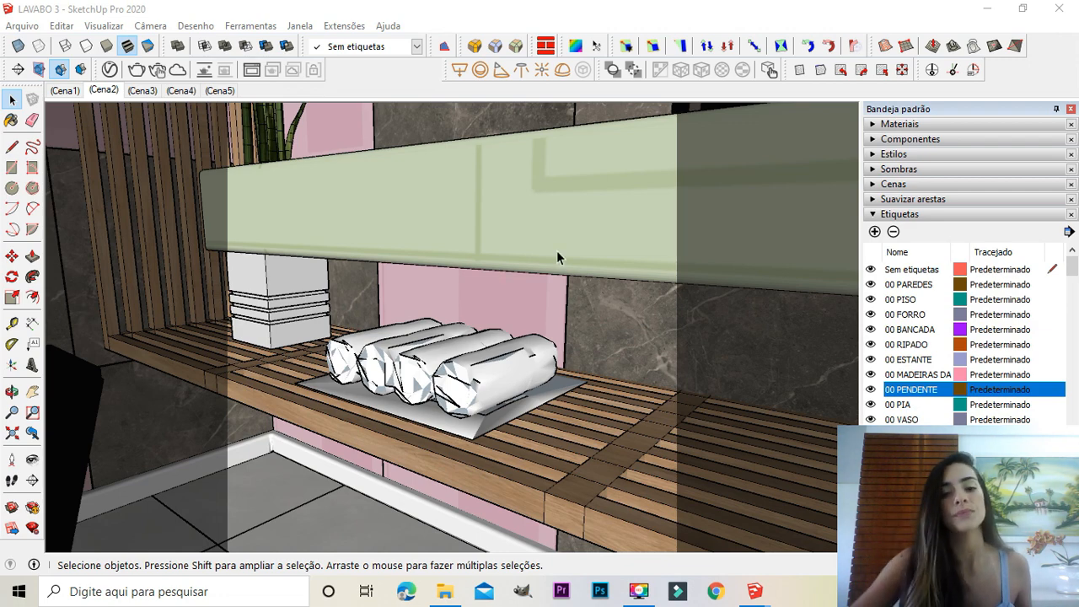
scroll(497, 274, down, 6)
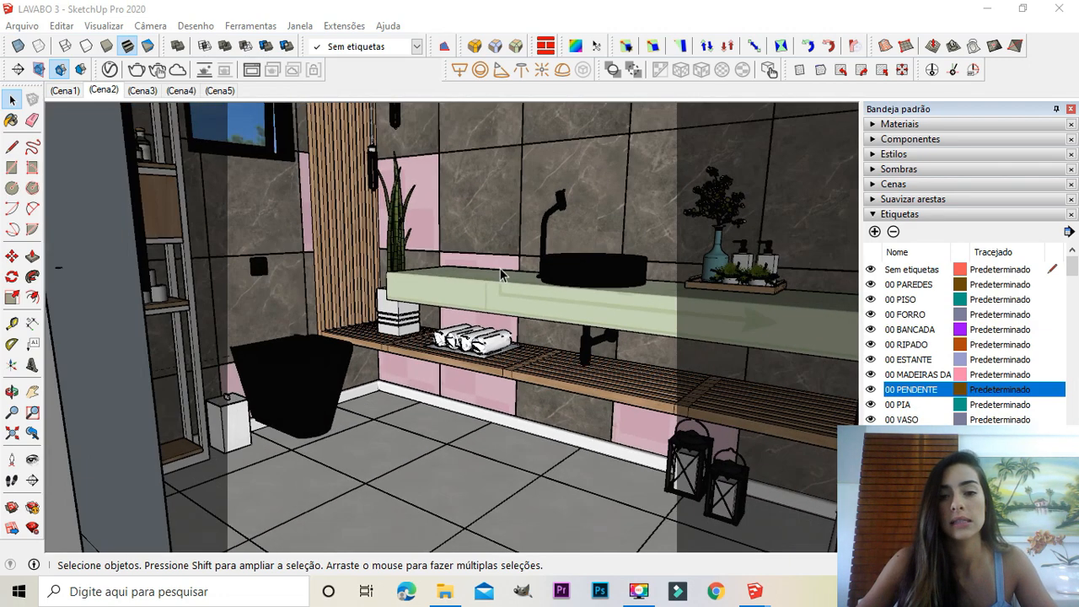
shift+middle_drag(501, 275, 477, 305)
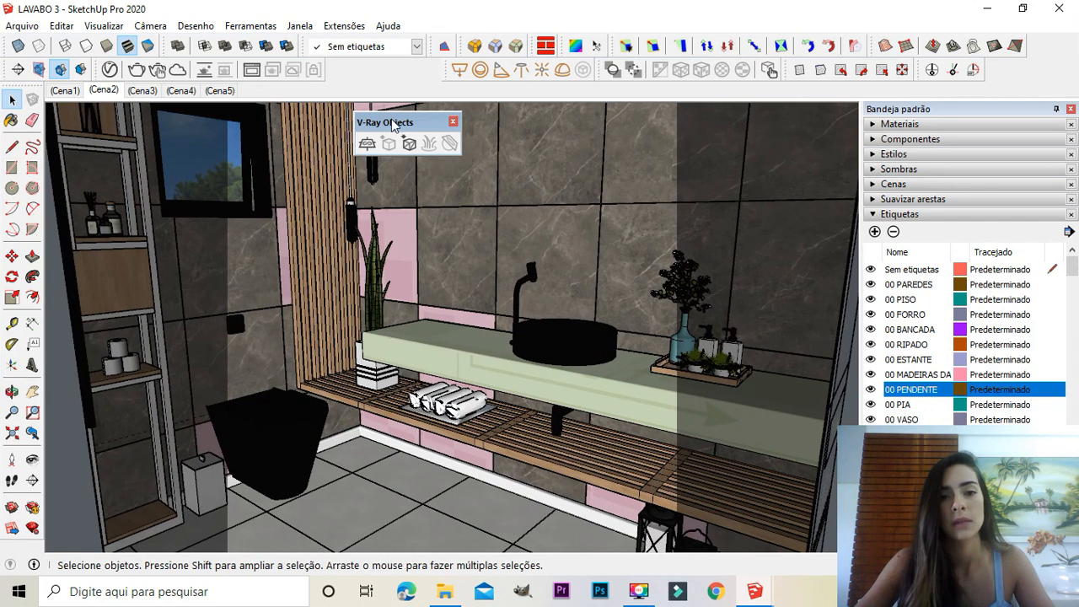
Step: Dock the floating V-Ray Objects toolbar, and hide the V-Ray widgets from the viewport with V-Ray Utilities, leaving that toolbar docked too
drag(392, 120, 371, 68)
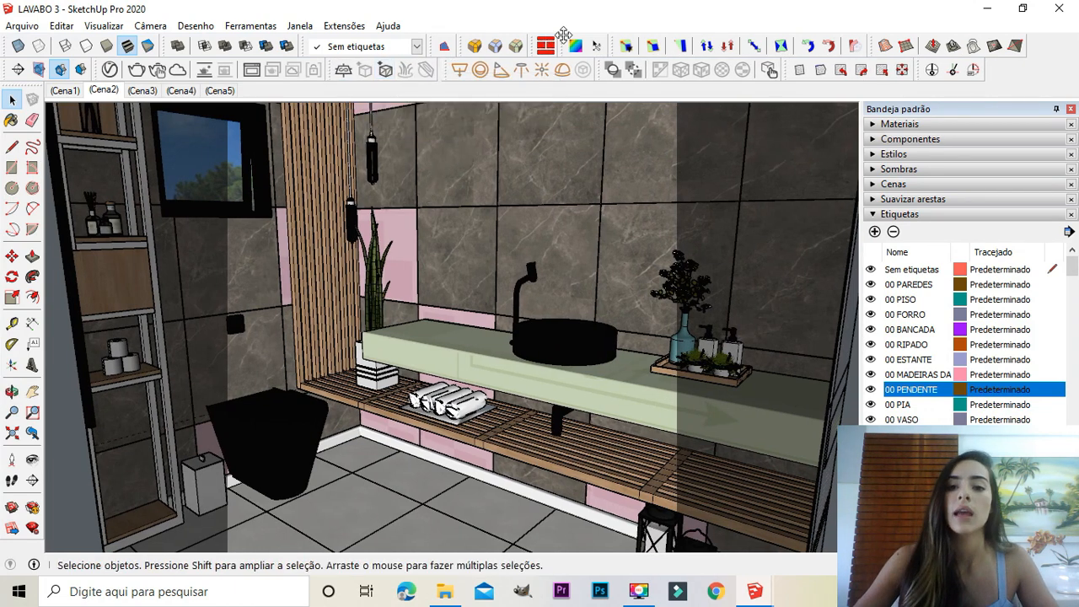
drag(606, 68, 493, 144)
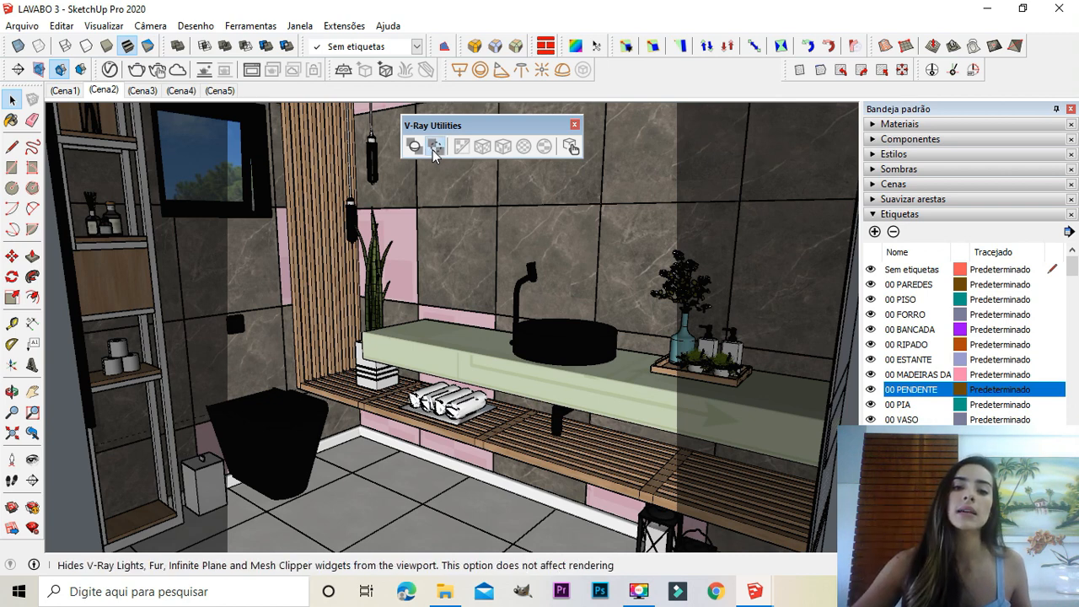
click(434, 149)
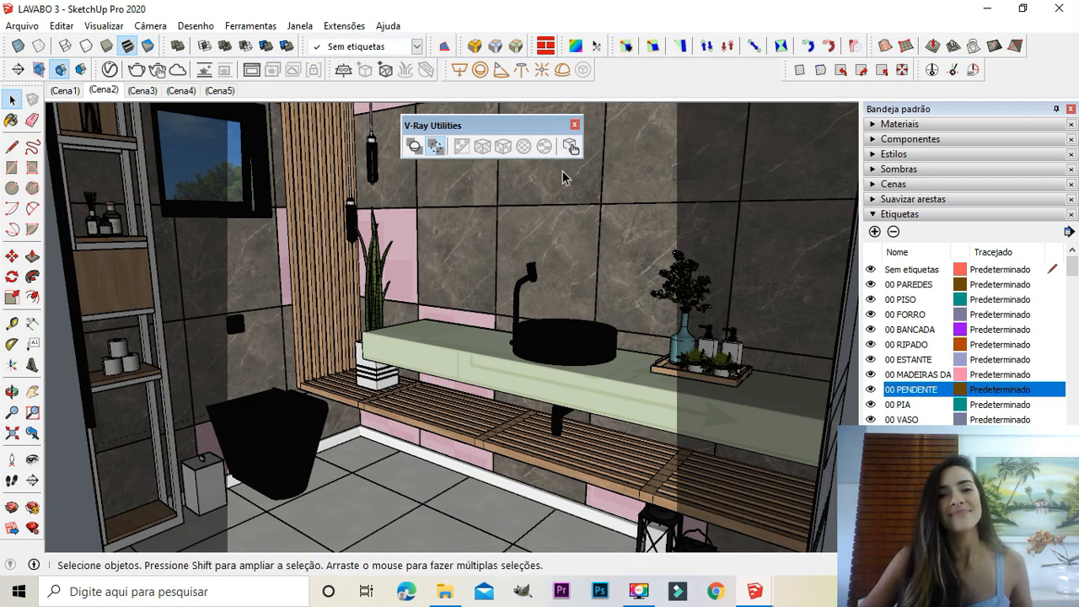
drag(515, 126, 629, 66)
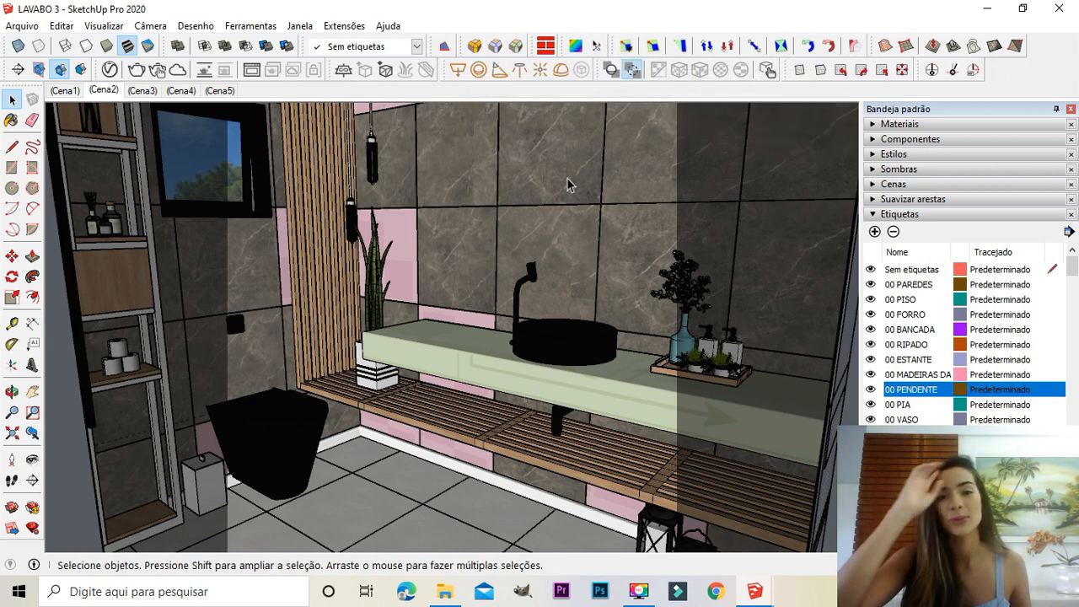